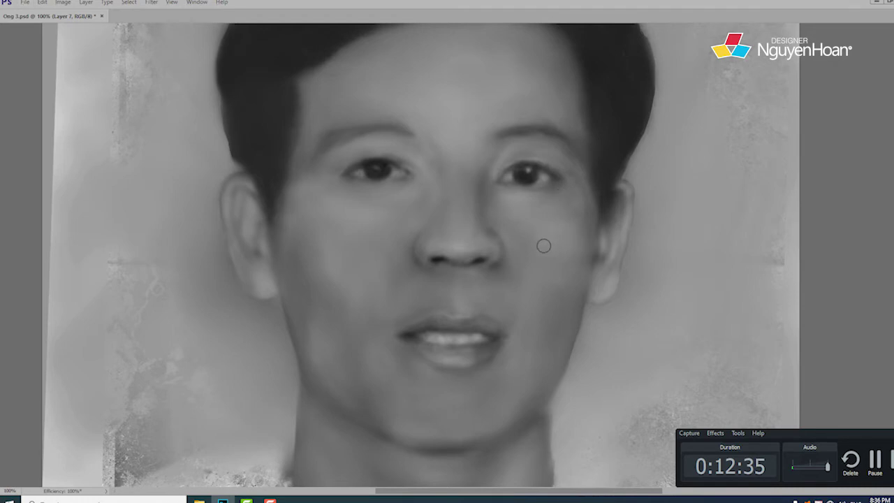
Step: Smooth the skin around the mouth and cheeks of the grayscale portrait and save Ong 3.psd
scroll(541, 245, down, 2)
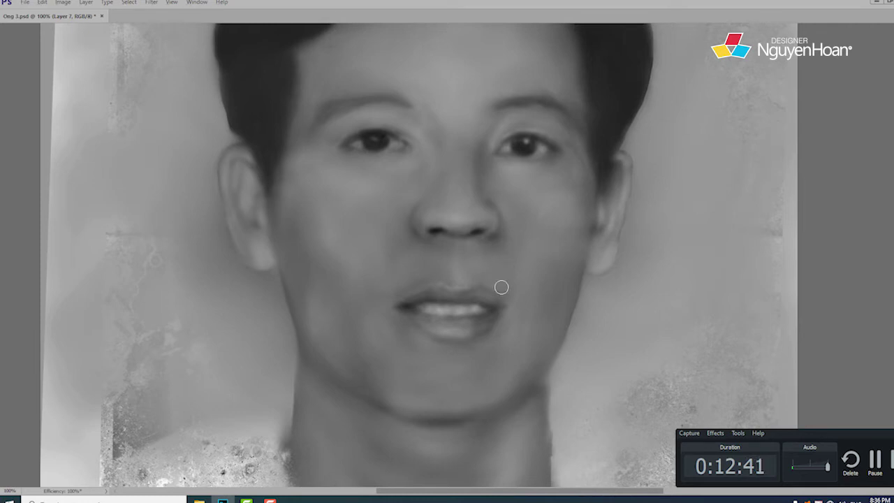
drag(501, 280, 509, 254)
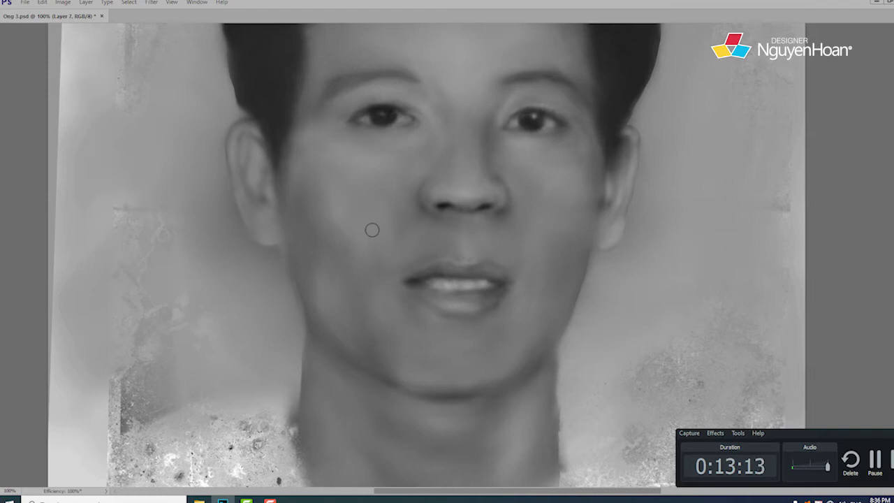
right_click(411, 186)
click(429, 224)
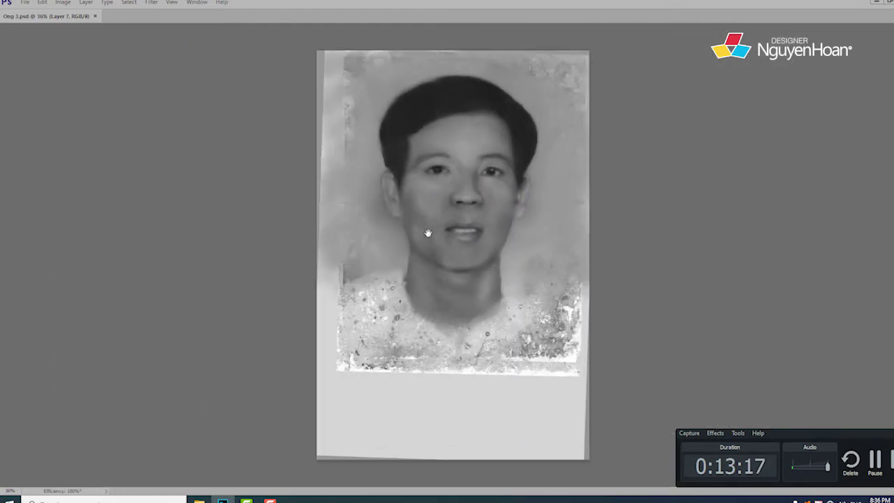
ctrl+click(428, 233)
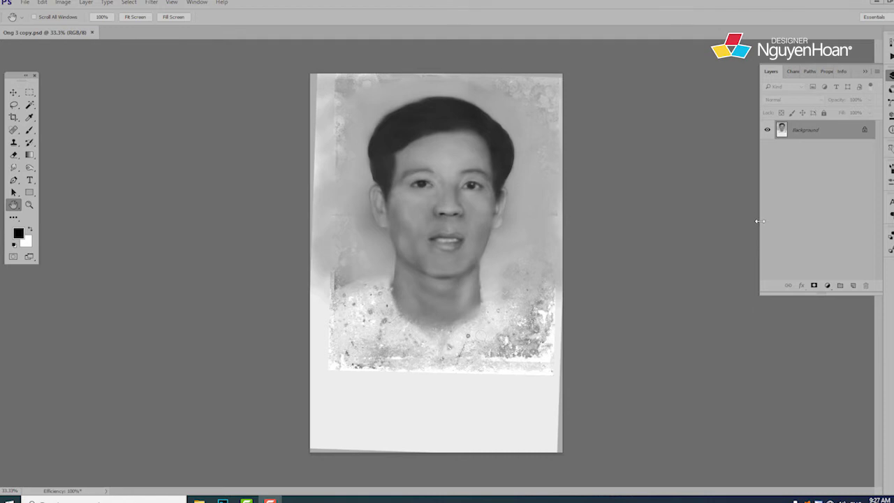
Step: Play the PHUC CHE_01_2020 action from Set Selection, loading the DA channel as a new selection and feathering it 3 pixels
key(alt+F9)
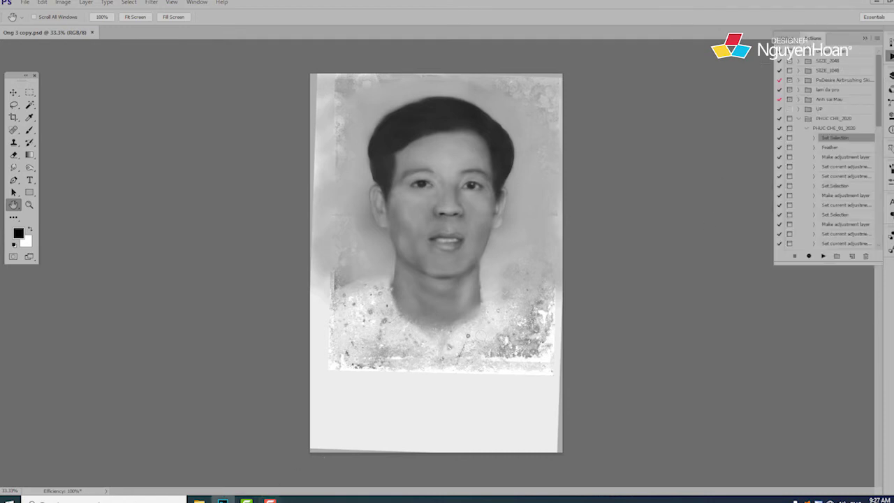
click(270, 501)
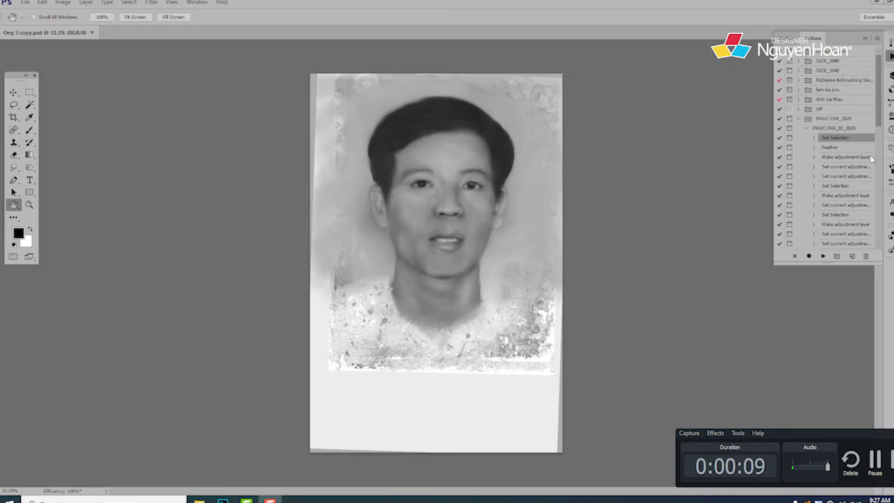
click(822, 257)
click(544, 140)
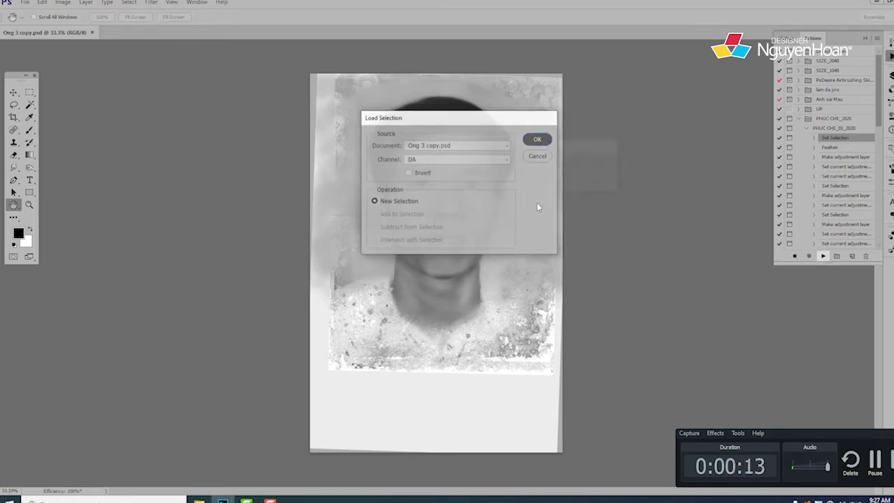
click(600, 166)
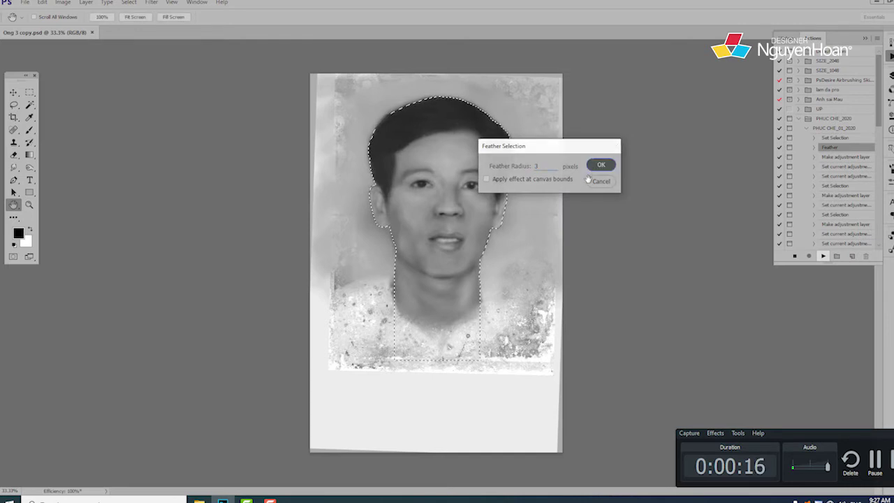
Step: Add the action's Curves adjustment layer to the head and neck selection, accepting its custom curves for a warm skin tone
click(726, 126)
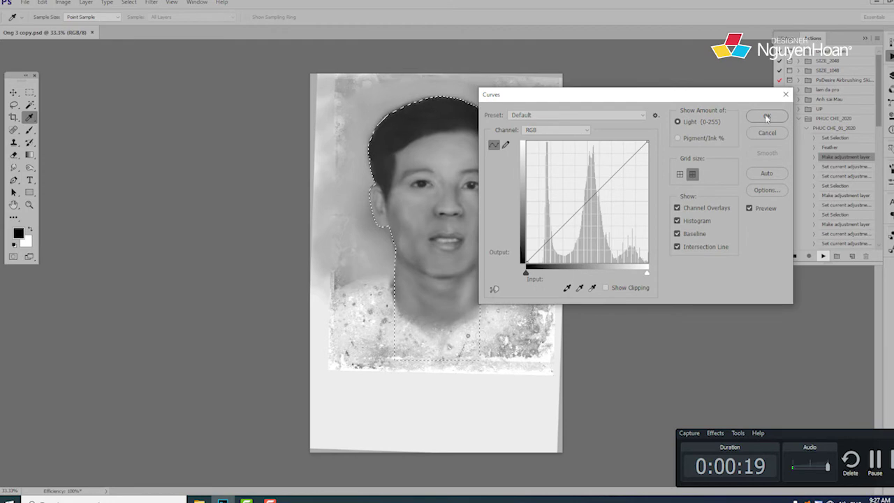
click(765, 116)
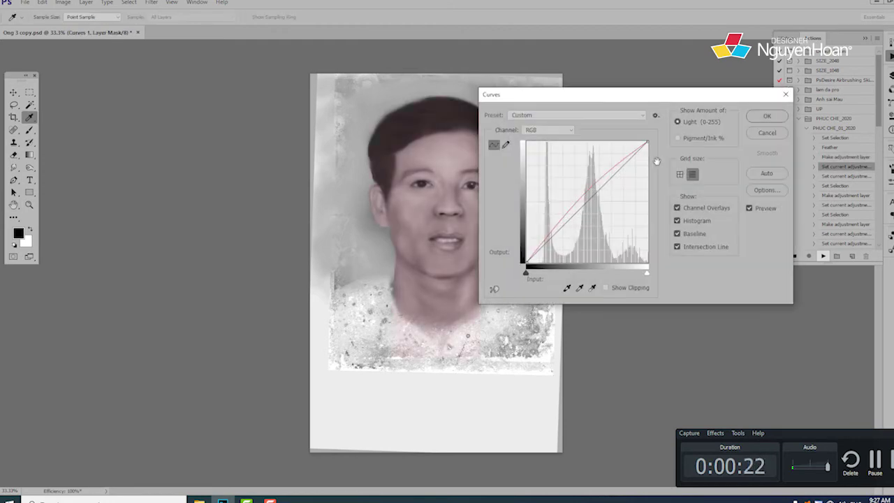
click(757, 120)
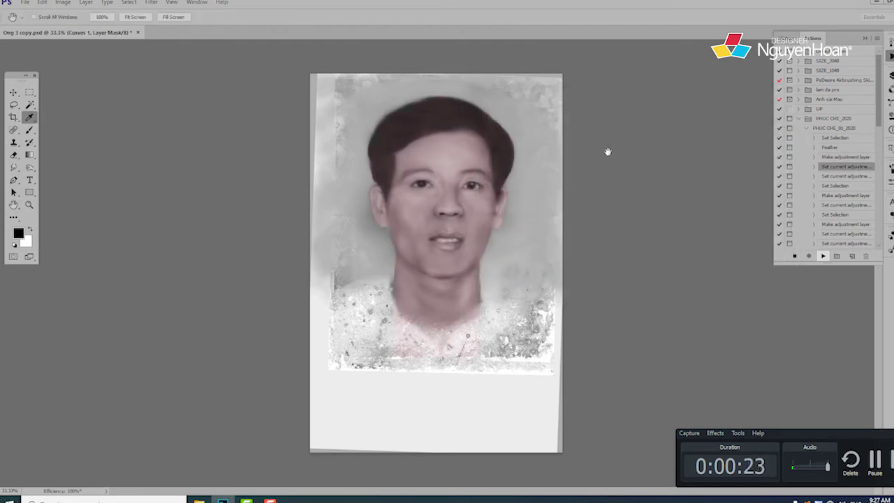
click(767, 118)
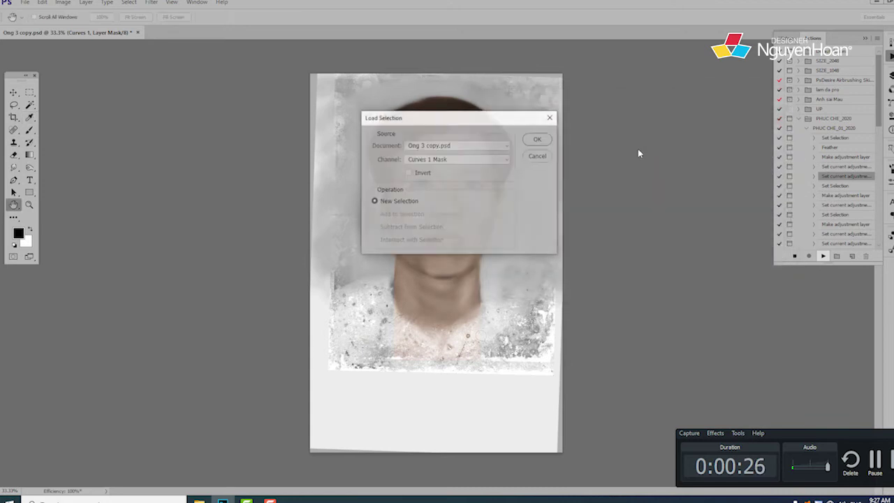
Step: Load the Curves 1 Mask selection and add a Selective Color layer with Reds at Magenta +10% and Yellow +5%
click(545, 139)
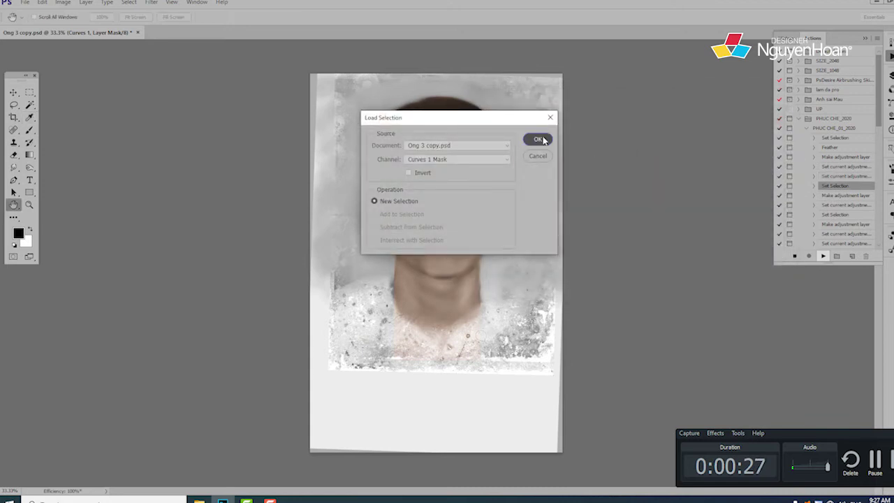
click(729, 125)
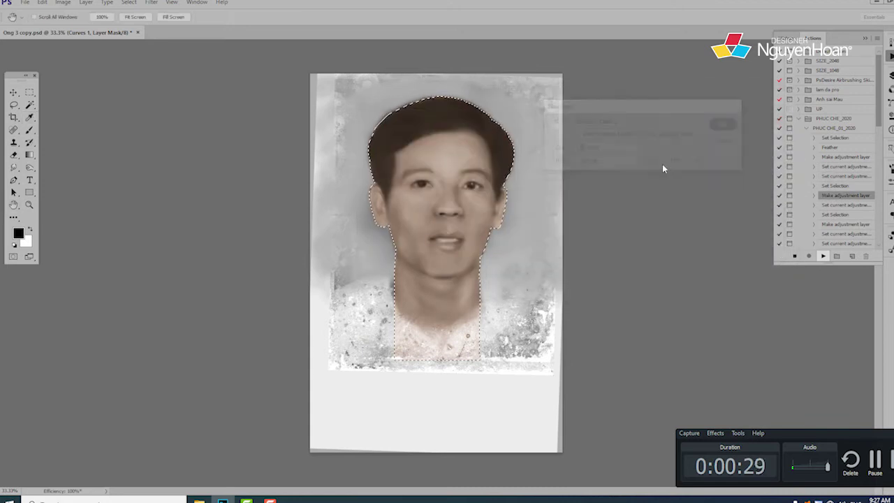
click(625, 120)
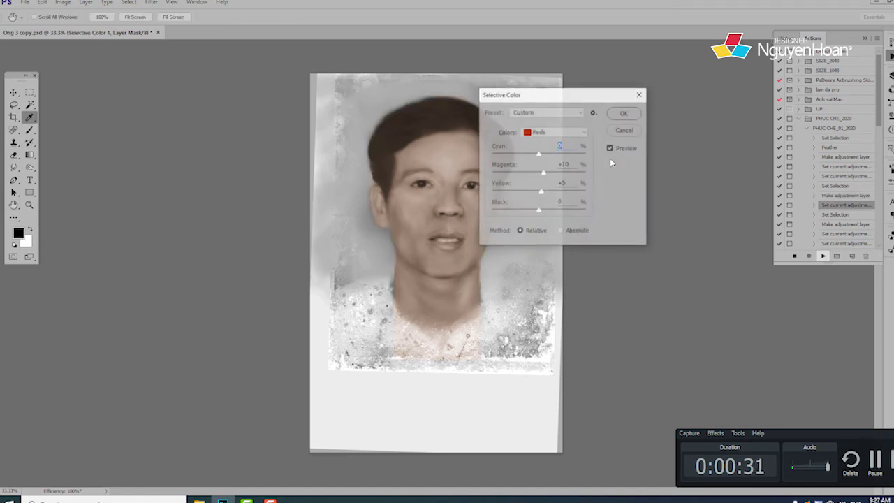
click(622, 116)
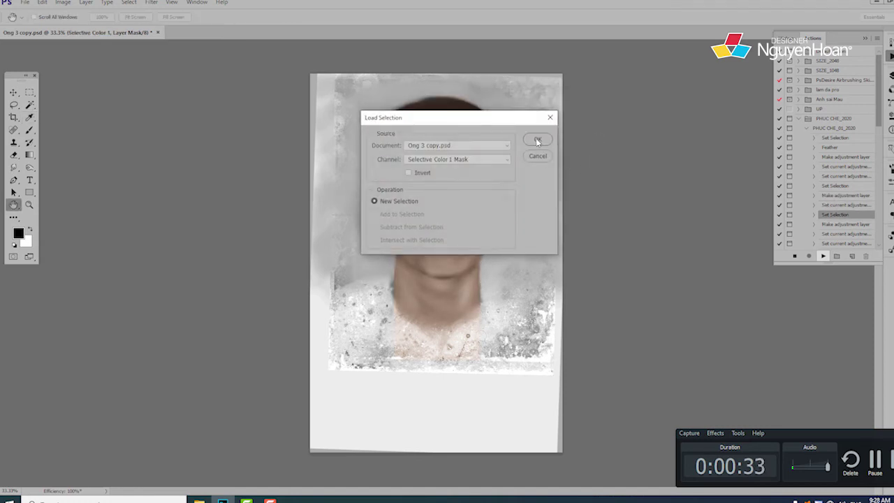
Step: Load the Selective Color 1 Mask selection and add a Hue/Saturation layer with the action's custom settings
click(537, 141)
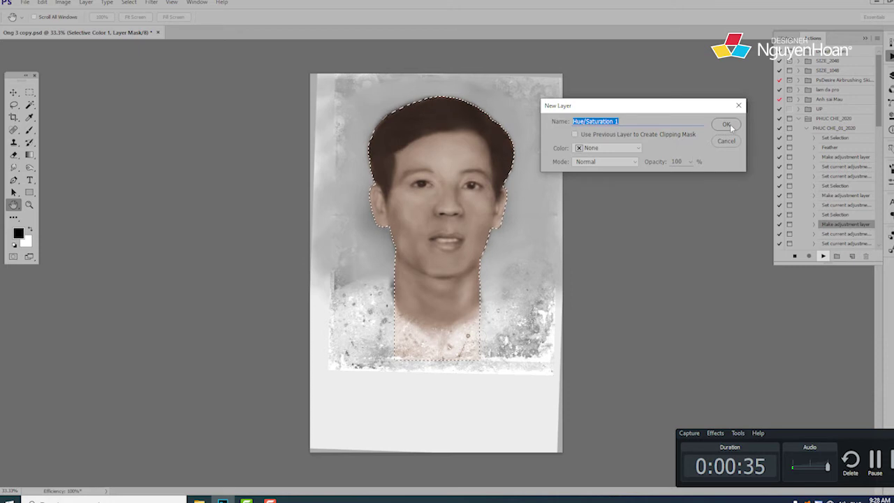
click(723, 126)
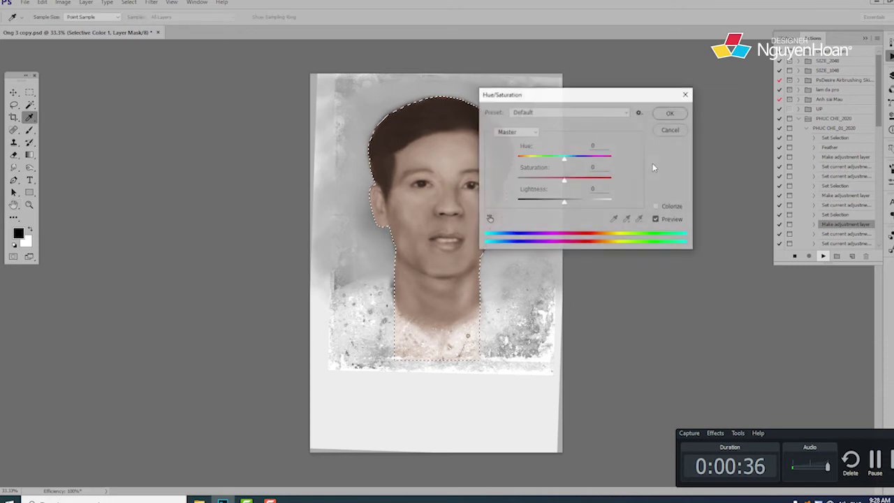
click(668, 114)
click(668, 114)
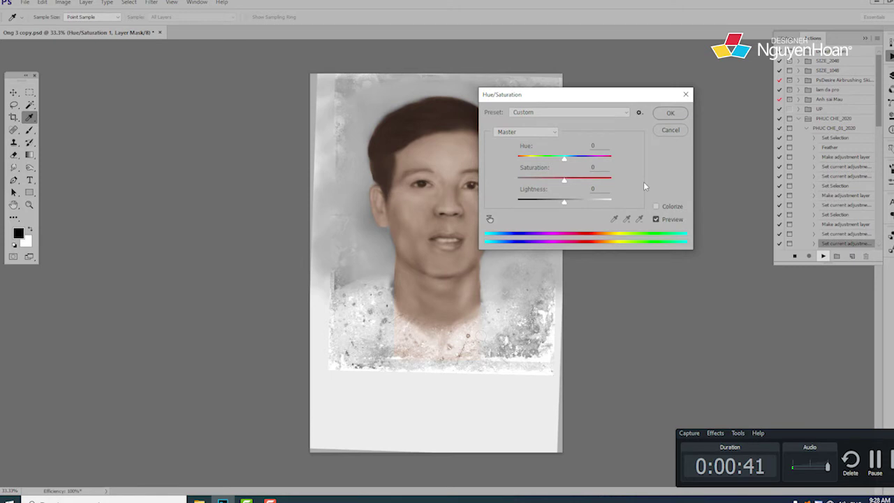
key(Return)
Step: Load and feather the lips selection, then add a Curves layer with the action's custom curves to redden the lips
key(Return)
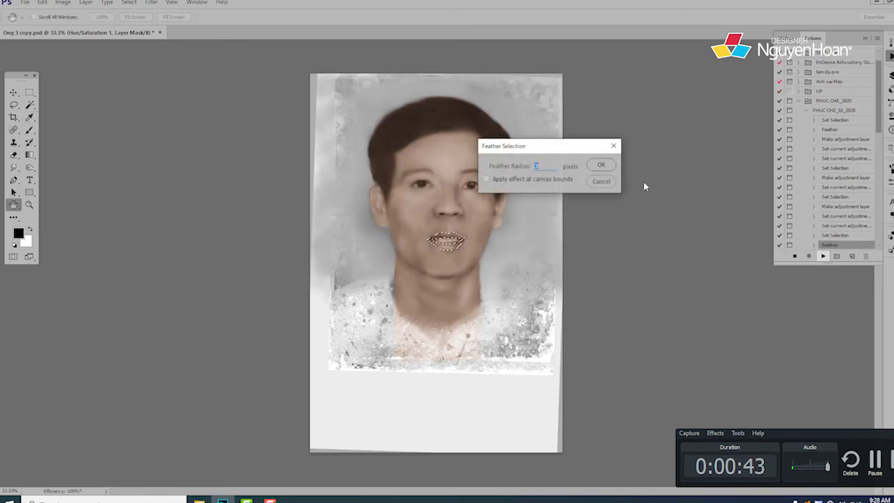
key(Return)
key(Return)
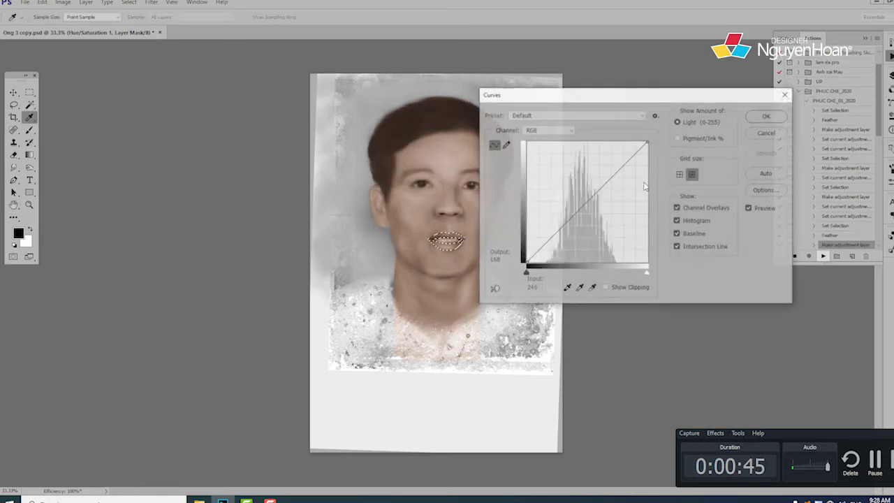
key(Return)
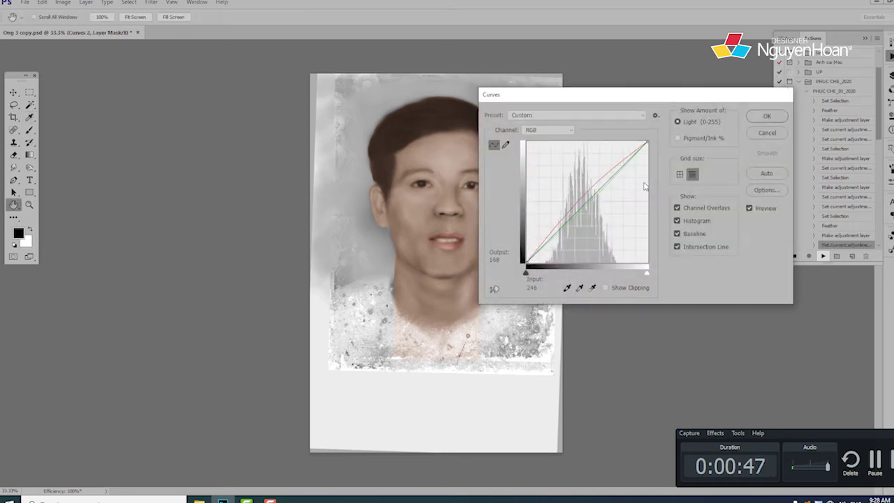
key(Return)
Step: Add a Selective Color layer for the lips with Reds at Magenta +3% and Yellow +2%
key(Return)
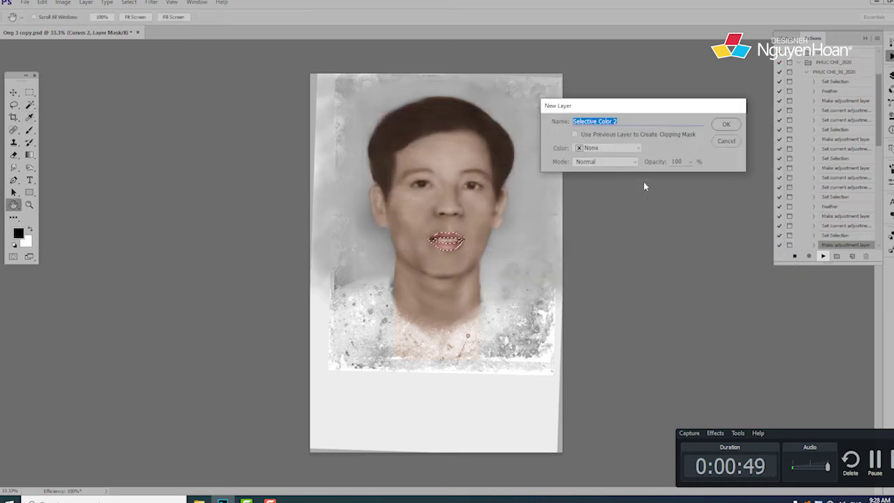
key(Return)
key(Return)
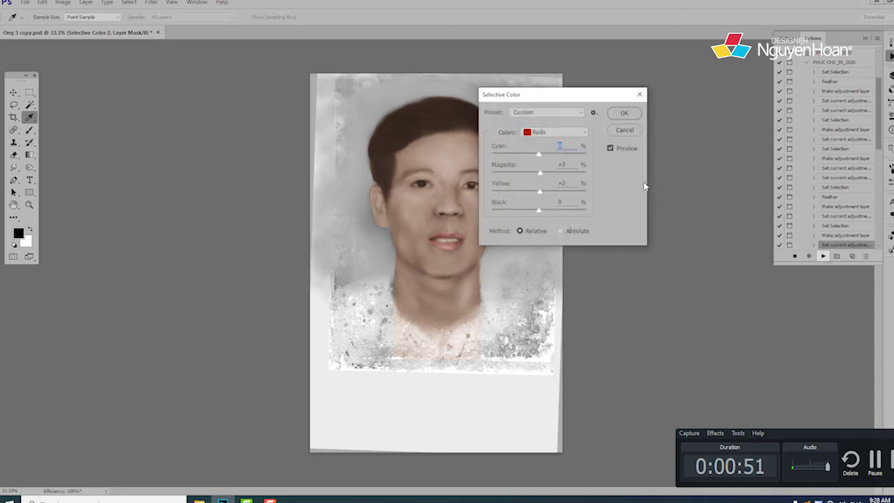
key(Return)
key(Return)
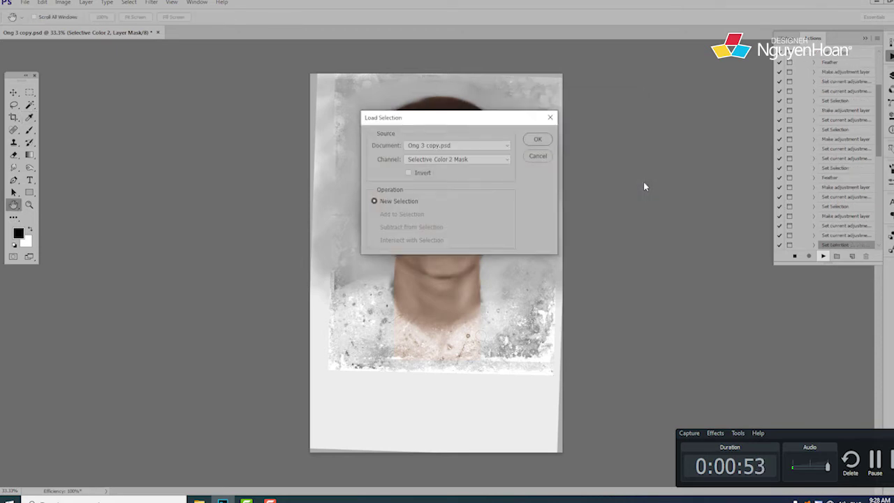
Step: Load the Selective Color 2 Mask selection and add a Hue/Saturation layer for the lips with the action's settings
key(Return)
key(Return)
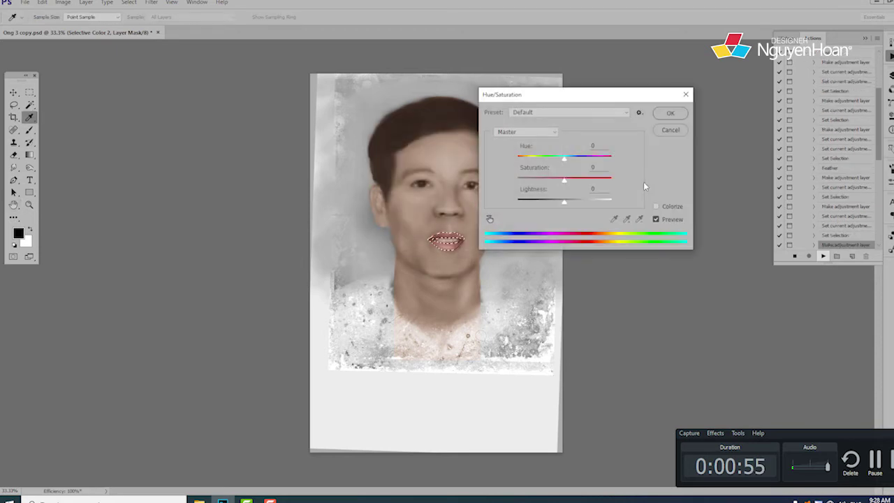
key(Return)
key(Return)
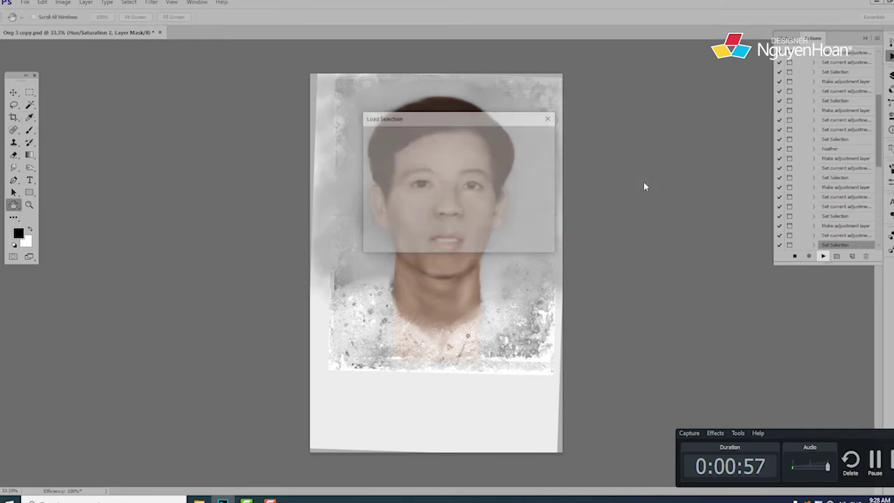
Step: Load and feather the eyes and eyebrows selection and add a Curves layer with the action's custom curves
key(Return)
key(Return)
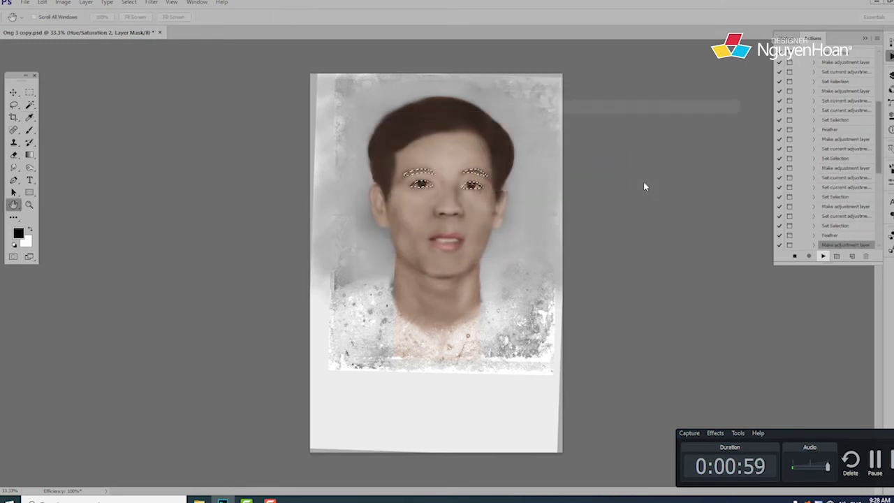
key(Return)
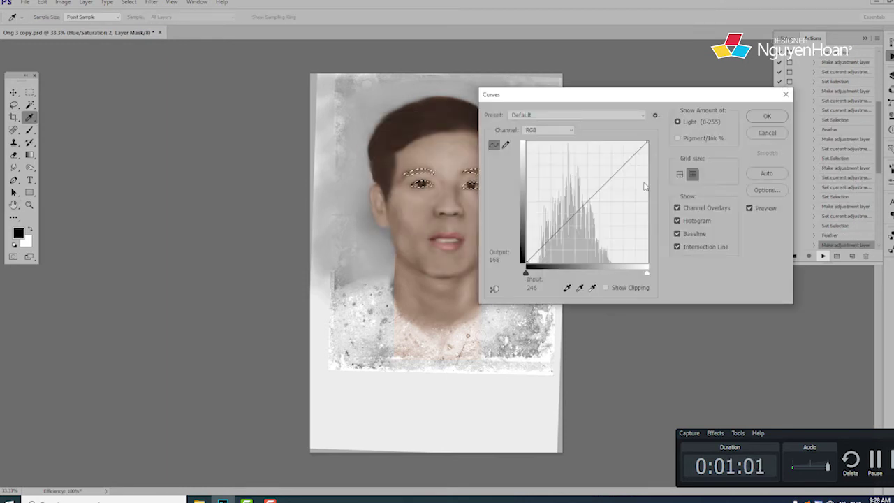
key(Return)
key(Return)
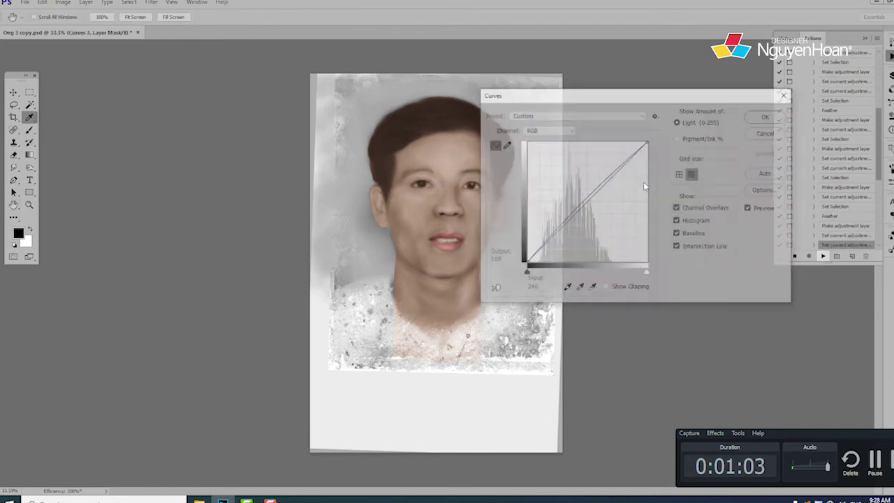
key(Return)
Step: Add a Selective Color layer for the eyes and eyebrows with the action's settings
key(Return)
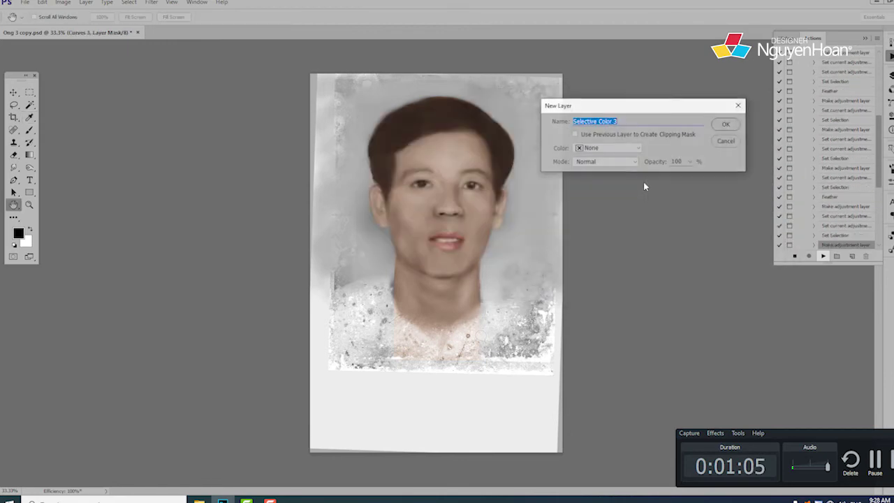
key(Return)
key(Return)
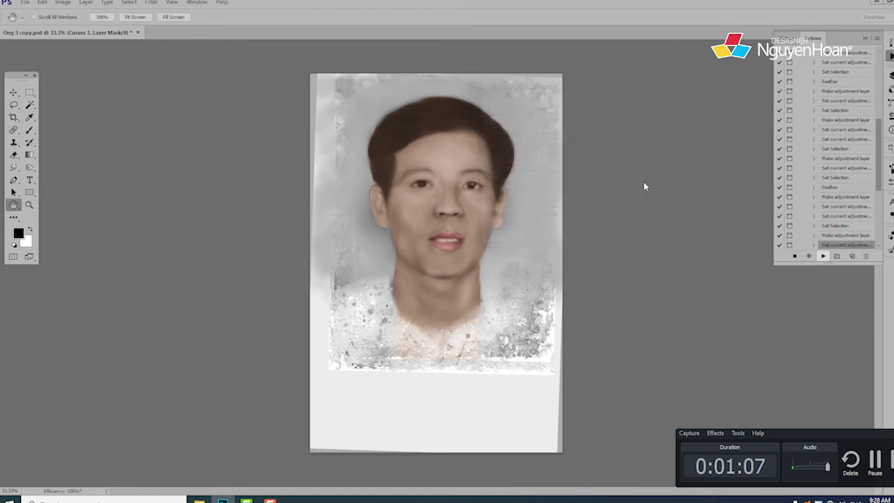
key(Return)
Step: Load and feather the TOC hair selection and add a Curves layer for the hair with the action's custom curves
key(Return)
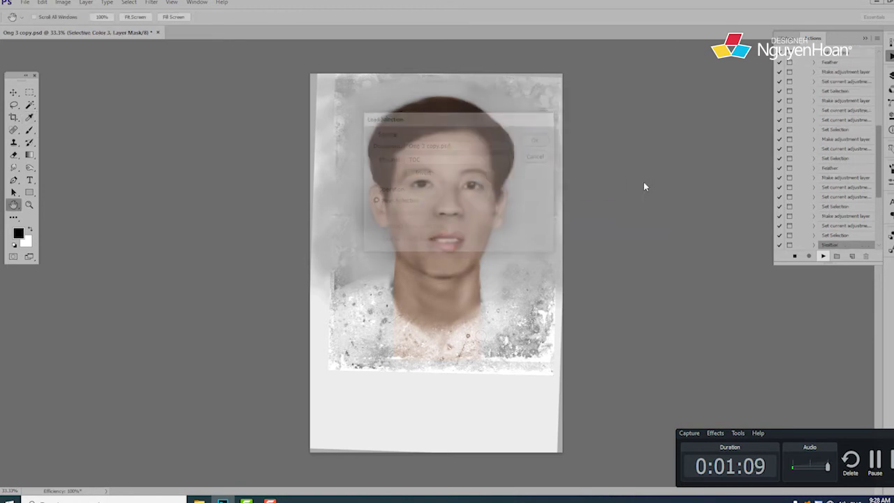
key(Return)
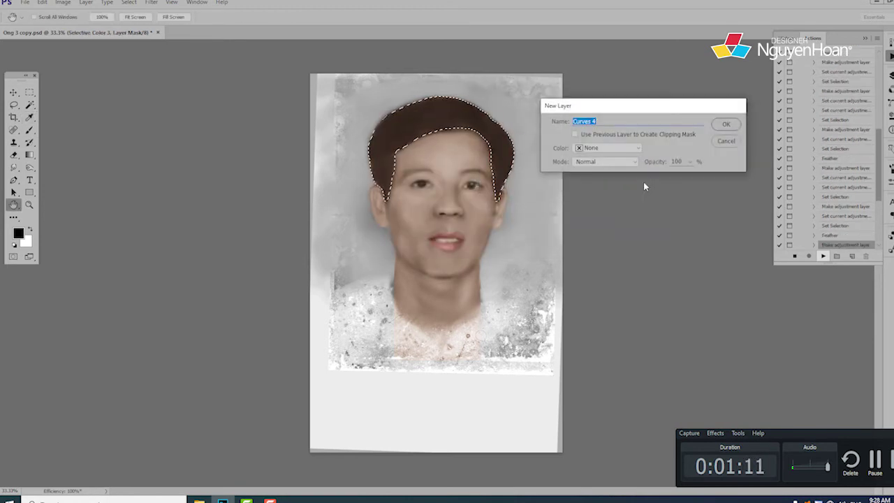
key(Return)
key(Return)
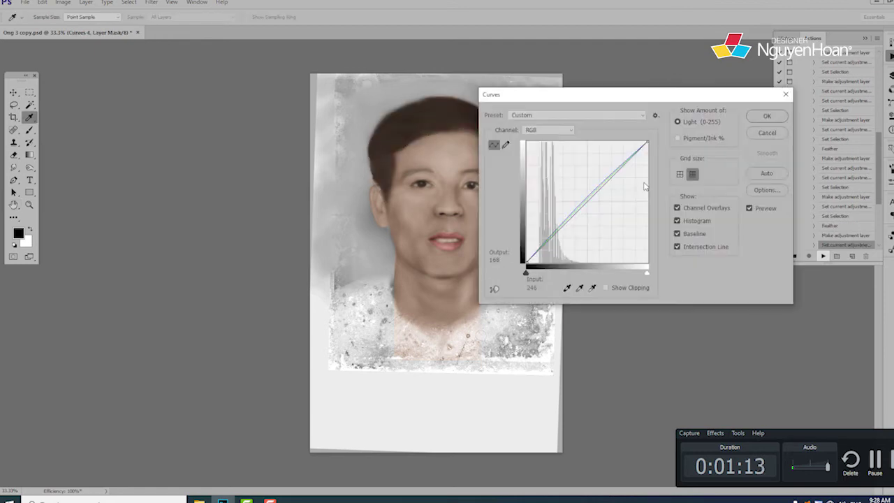
key(Return)
key(Return)
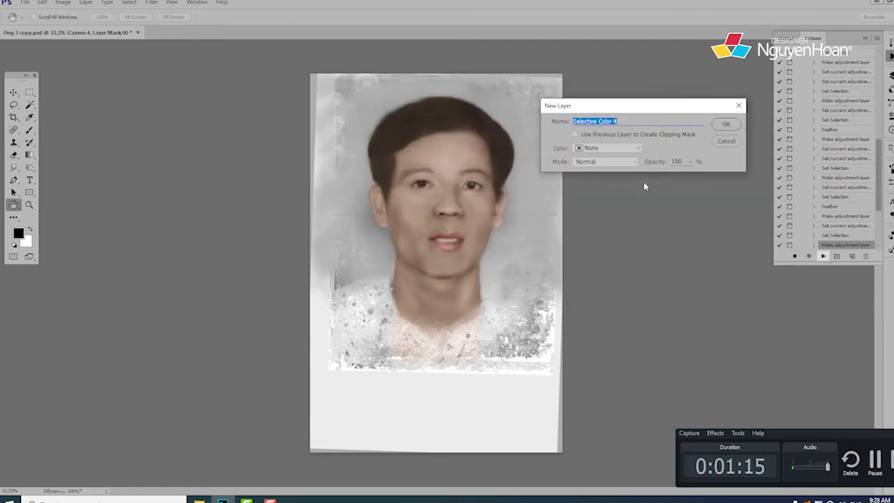
Step: Add a Selective Color layer for the hair with the action's settings and gather the adjustment layers into Group 1
key(Return)
key(Return)
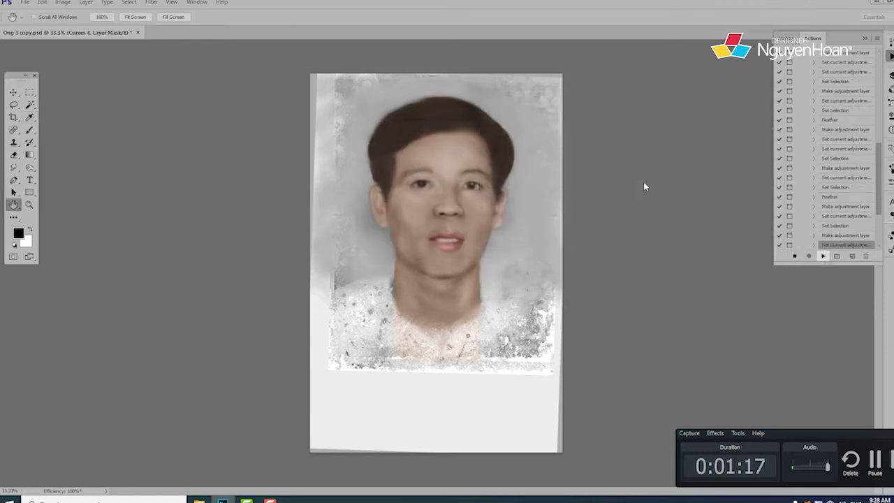
key(Return)
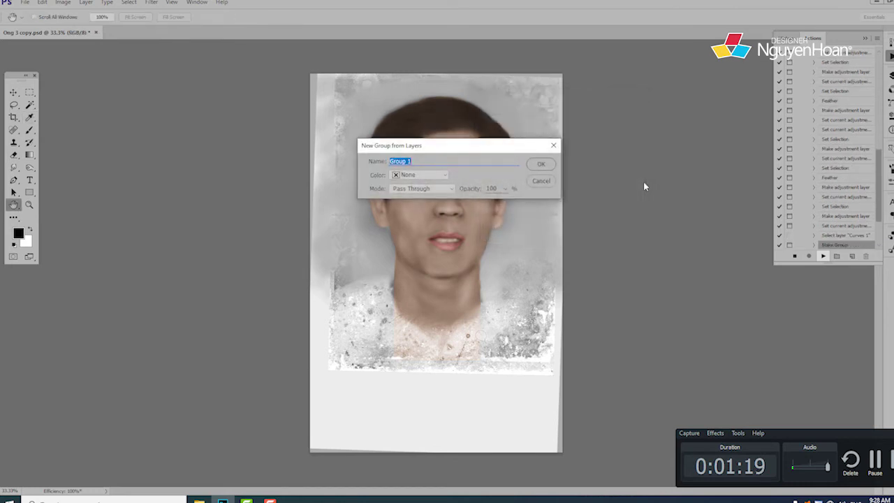
key(Return)
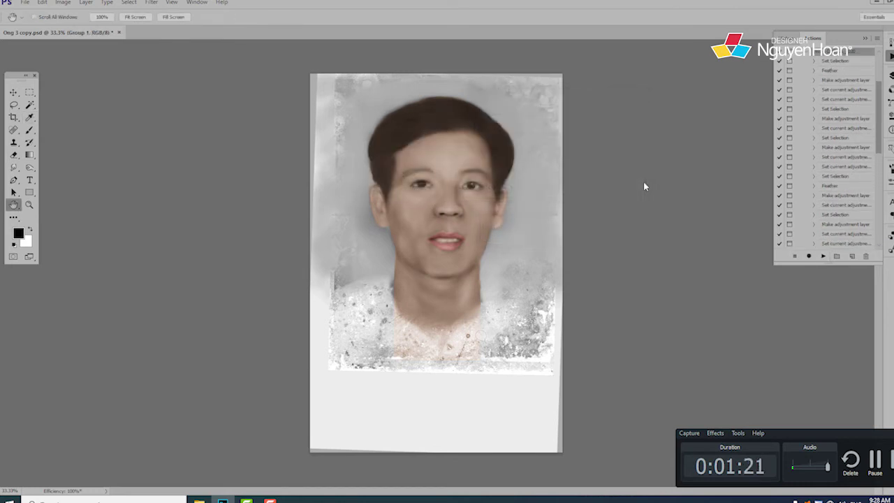
Step: Expand Group 1 to list all its adjustment layers and select the Curves 1 layer
click(644, 187)
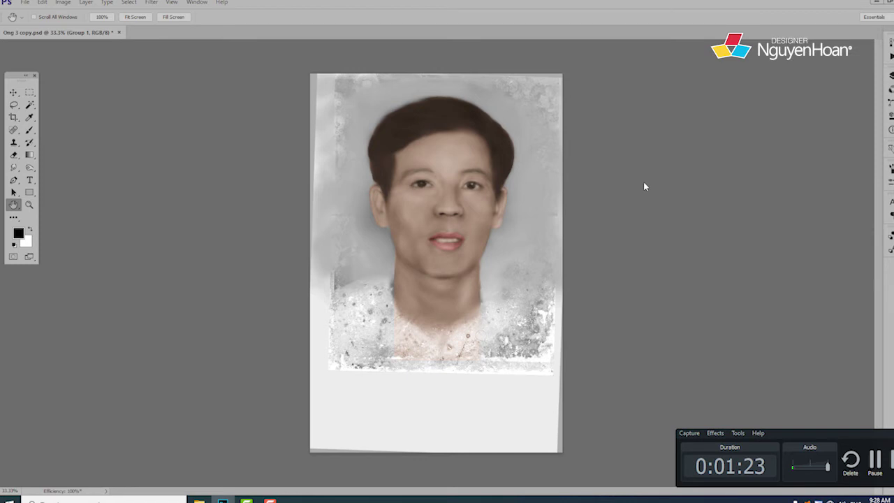
key(F7)
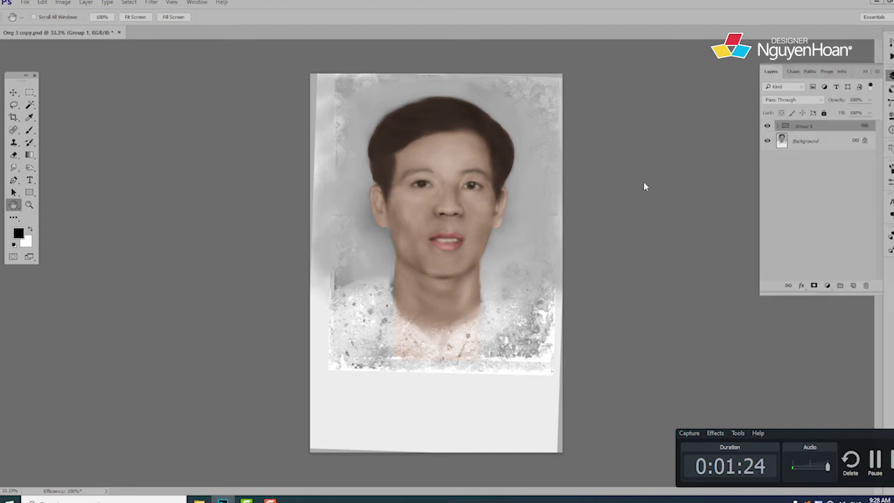
click(777, 127)
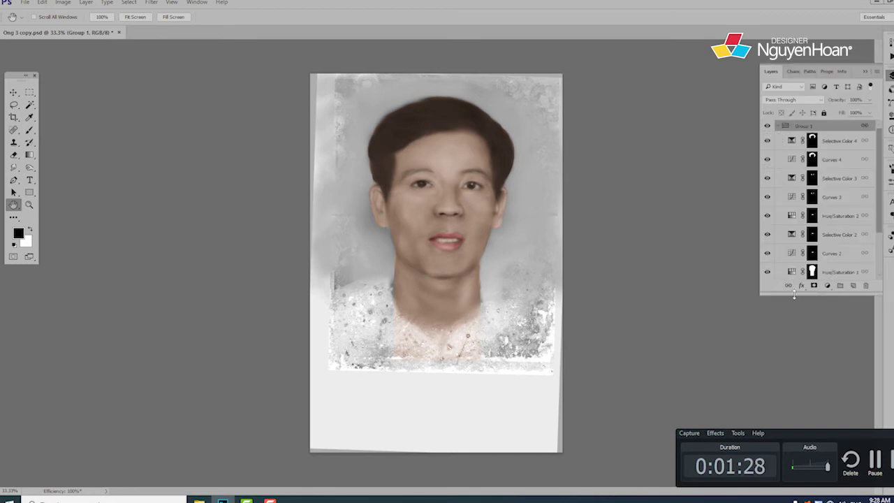
drag(793, 295, 788, 370)
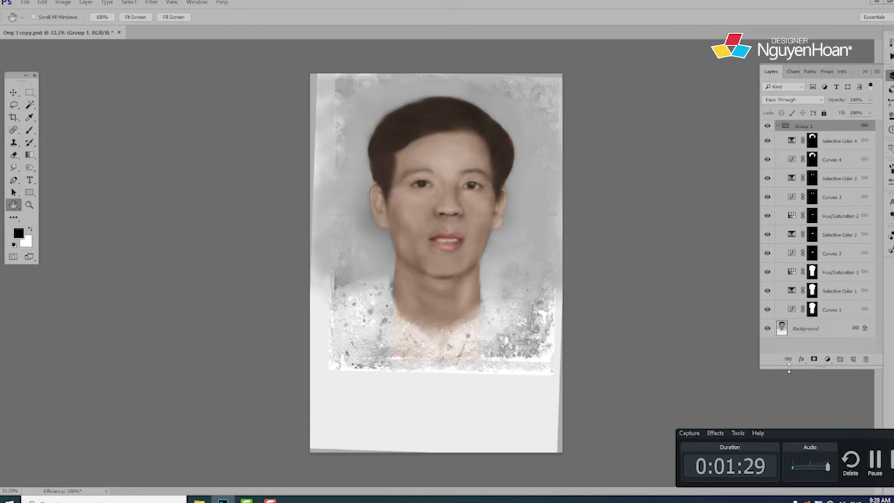
click(840, 313)
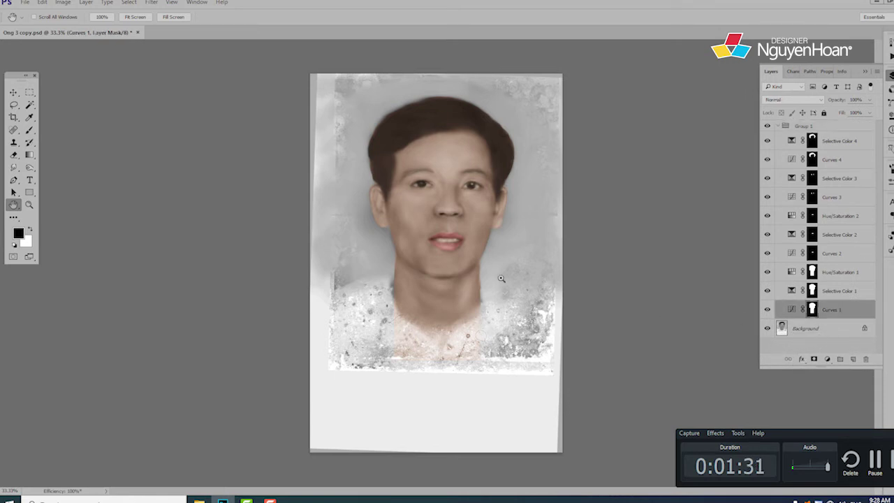
Step: Purge all of the program's cached history and clipboard data
click(43, 3)
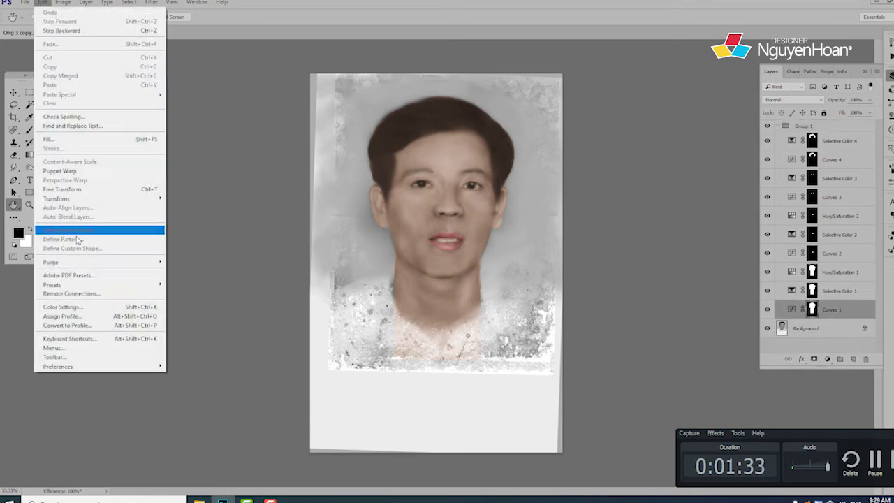
mouse_move(76, 261)
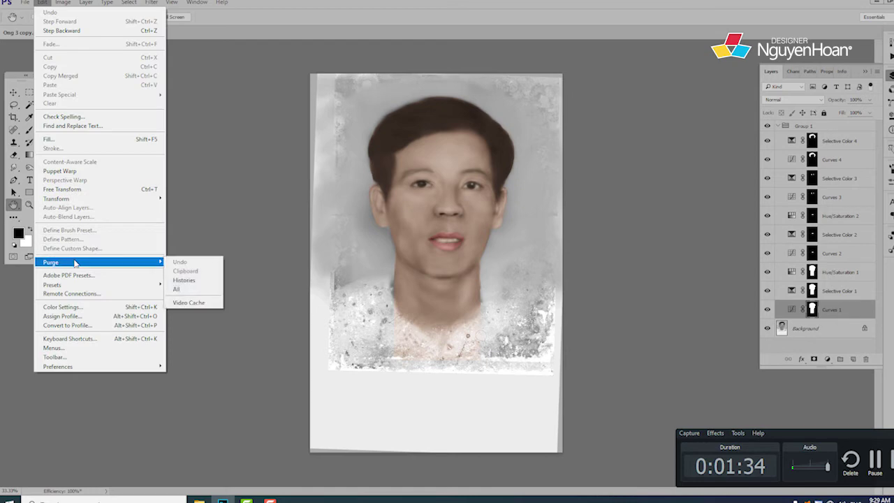
click(184, 289)
Step: Paint black over most of the hair on the Curves 1 mask using a soft brush at 100% opacity
right_click(499, 238)
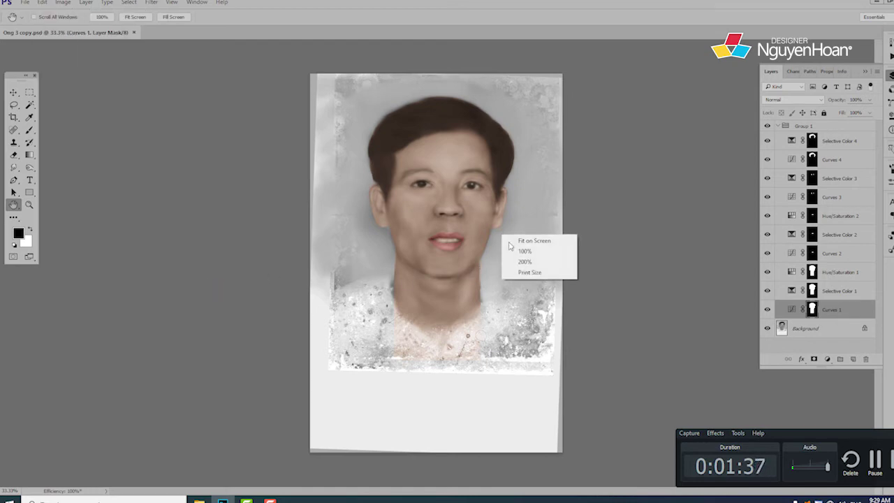
click(520, 251)
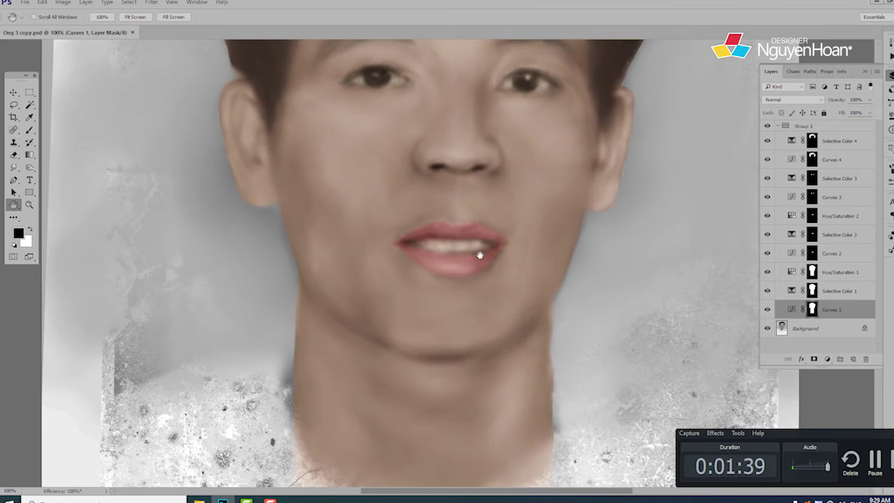
key(ctrl+minus)
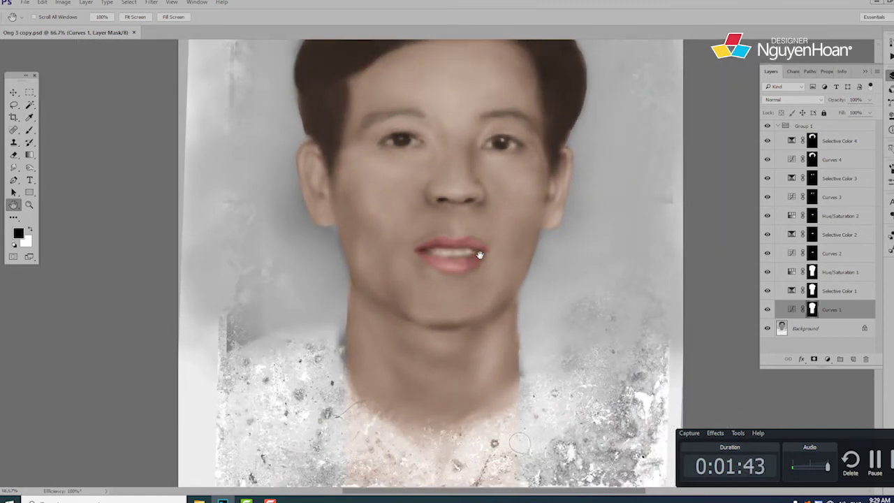
key(b)
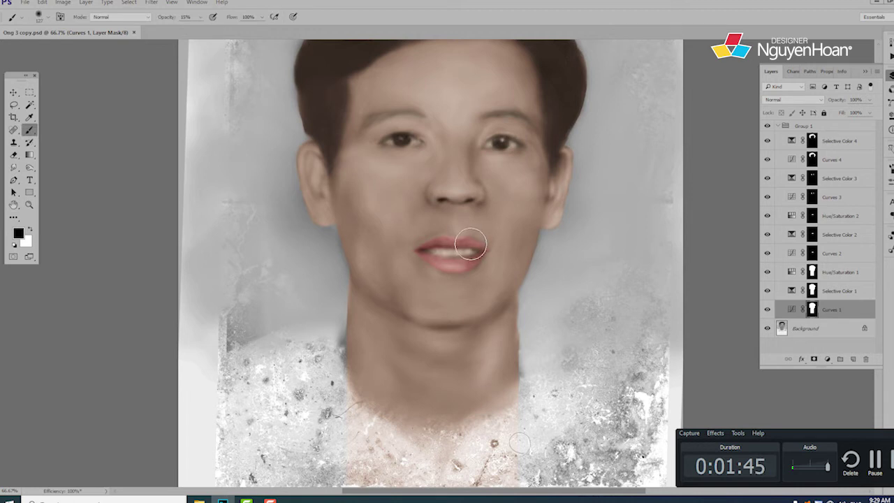
right_click(480, 253)
double_click(497, 349)
key(0)
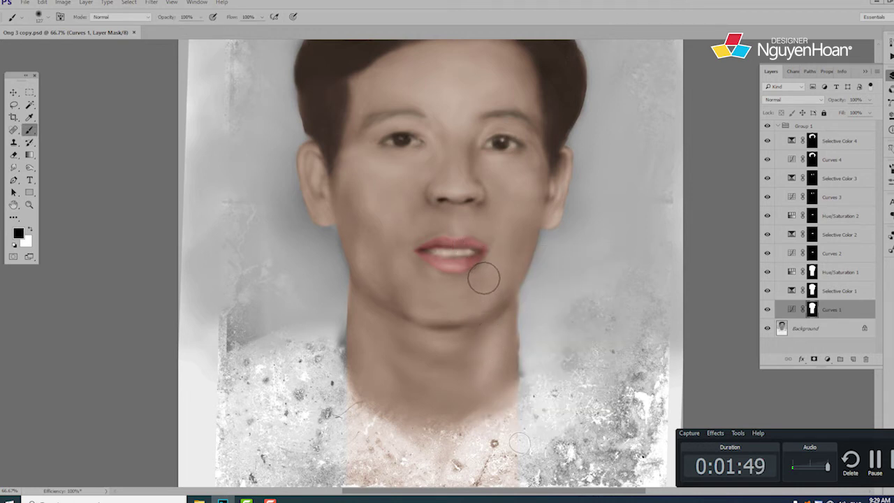
drag(459, 218, 467, 303)
mouse_move(384, 104)
mouse_down()
mouse_move(426, 89)
mouse_move(355, 126)
mouse_move(367, 109)
mouse_move(508, 82)
mouse_move(516, 92)
mouse_move(467, 76)
mouse_move(449, 82)
mouse_move(488, 94)
mouse_move(413, 119)
mouse_move(338, 169)
mouse_move(462, 110)
mouse_move(533, 102)
mouse_move(583, 131)
mouse_move(364, 101)
mouse_move(334, 140)
mouse_move(323, 210)
mouse_move(463, 99)
mouse_move(509, 85)
mouse_move(566, 118)
mouse_move(602, 203)
mouse_move(602, 186)
mouse_move(600, 224)
mouse_move(568, 126)
mouse_move(599, 194)
mouse_move(587, 129)
mouse_up()
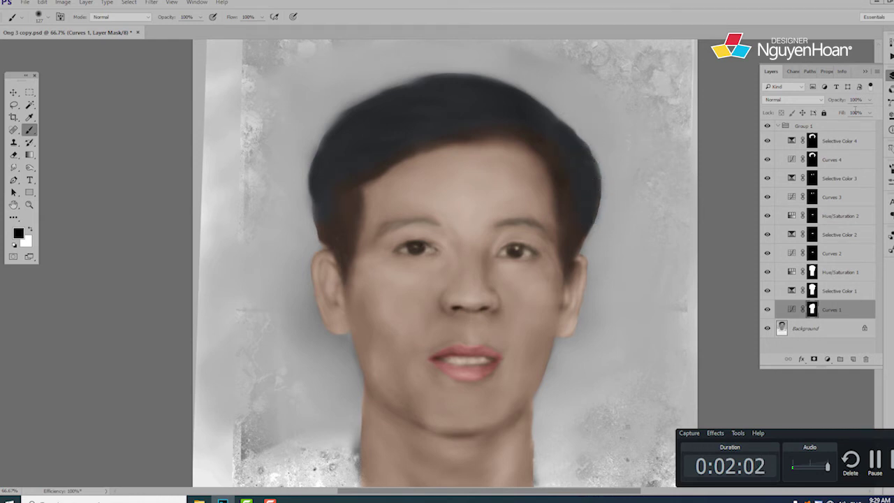
Step: Load the TOC channel as a selection, paint the remaining hair black on the Curves 1 mask, and deselect
click(791, 71)
click(804, 214)
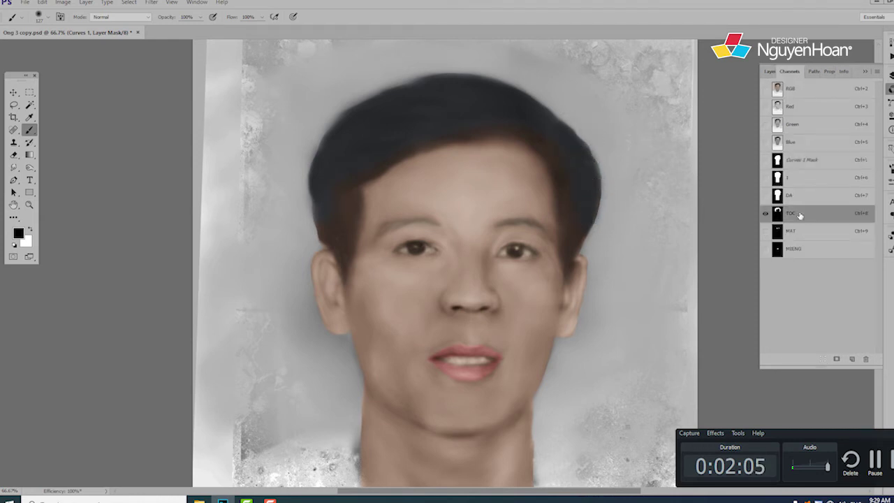
ctrl+click(777, 214)
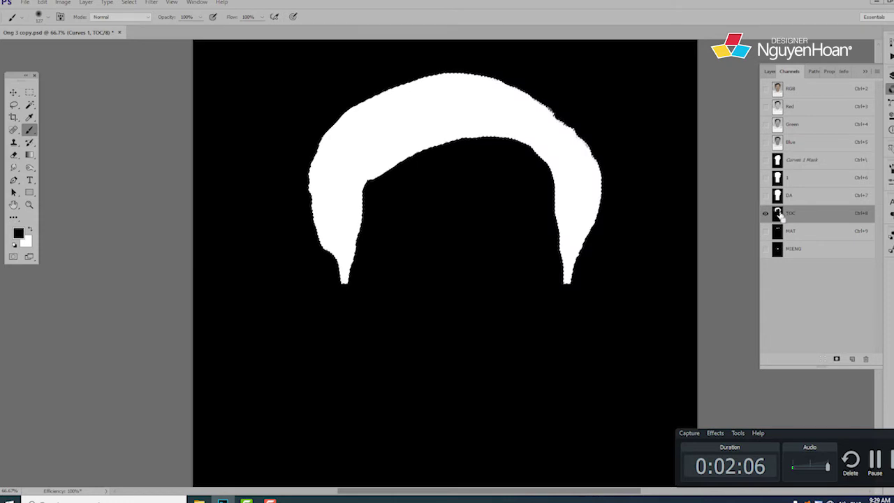
click(770, 72)
click(796, 309)
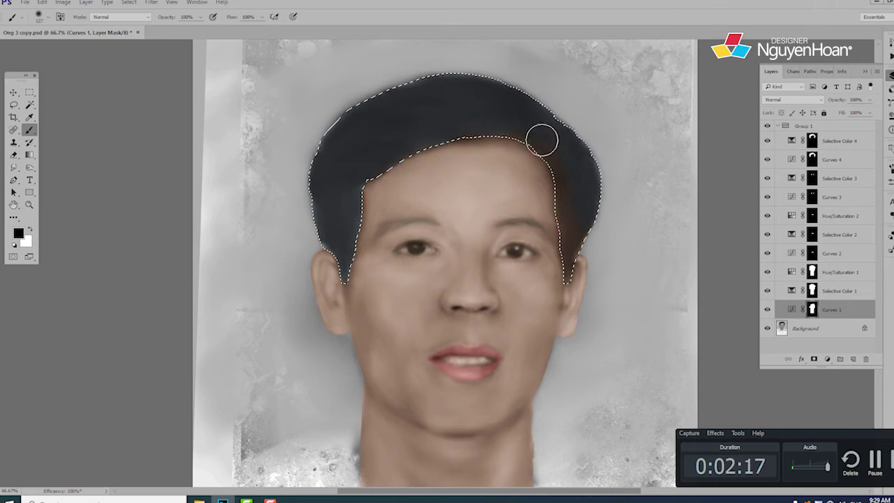
mouse_move(555, 143)
mouse_down()
mouse_move(569, 166)
mouse_move(571, 258)
mouse_up()
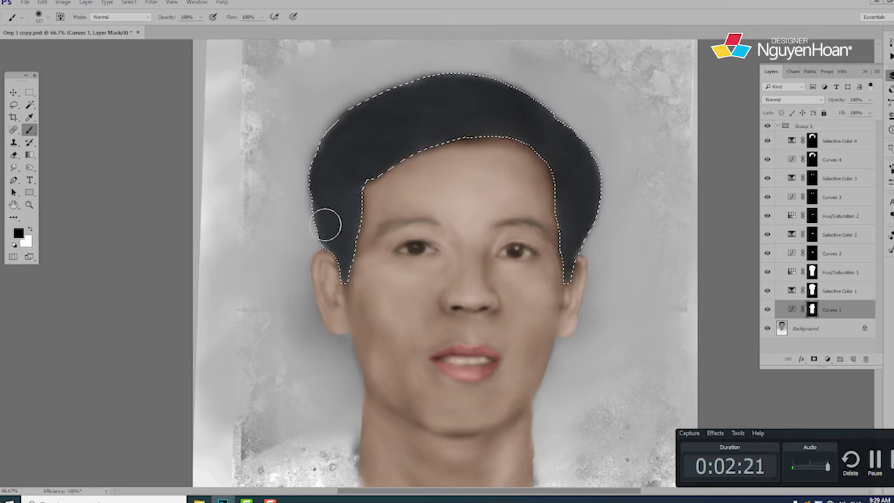
key(ctrl+d)
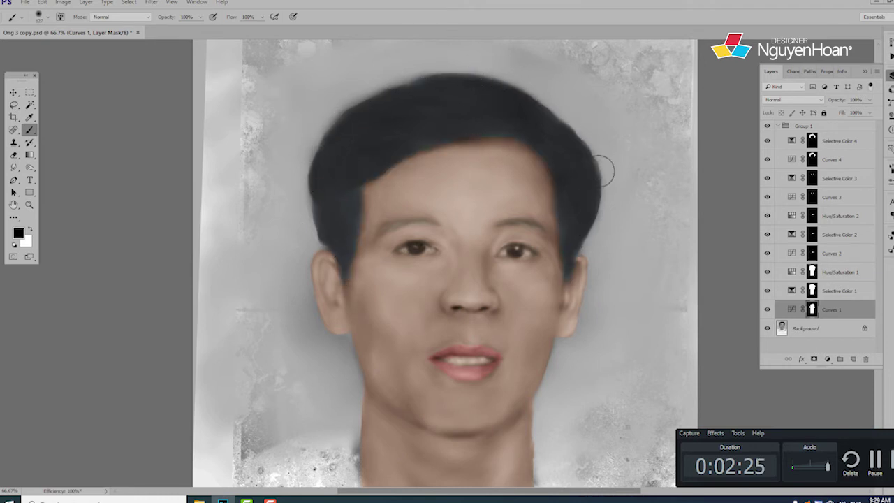
Step: Soften the hairline along the forehead on the Curves 1 mask with a small soft white brush at 20% opacity
right_click(578, 123)
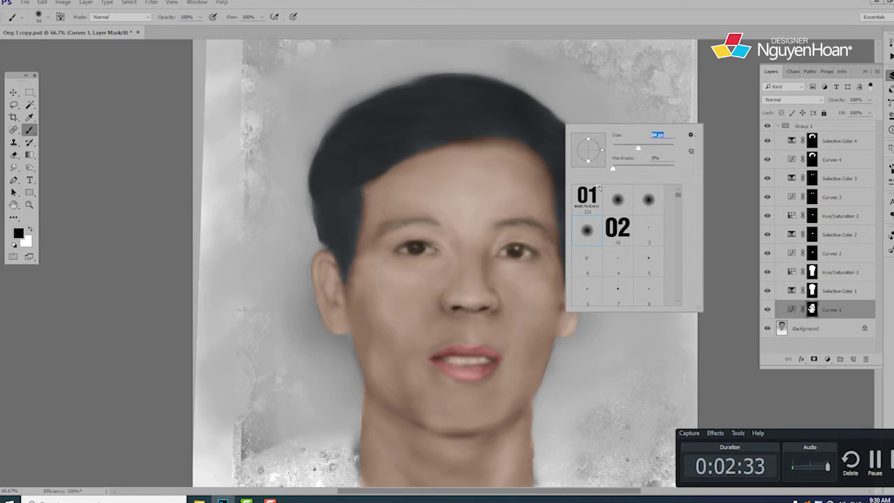
key(Return)
key(x)
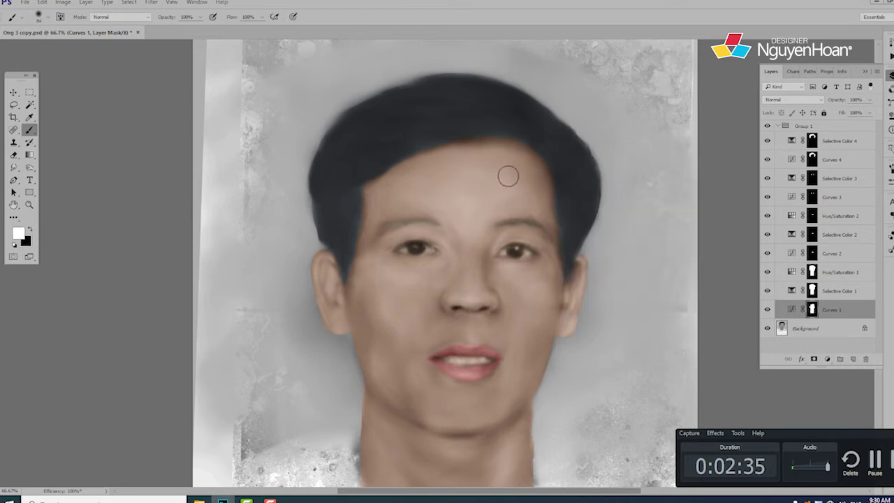
key(2)
key(ctrl+plus)
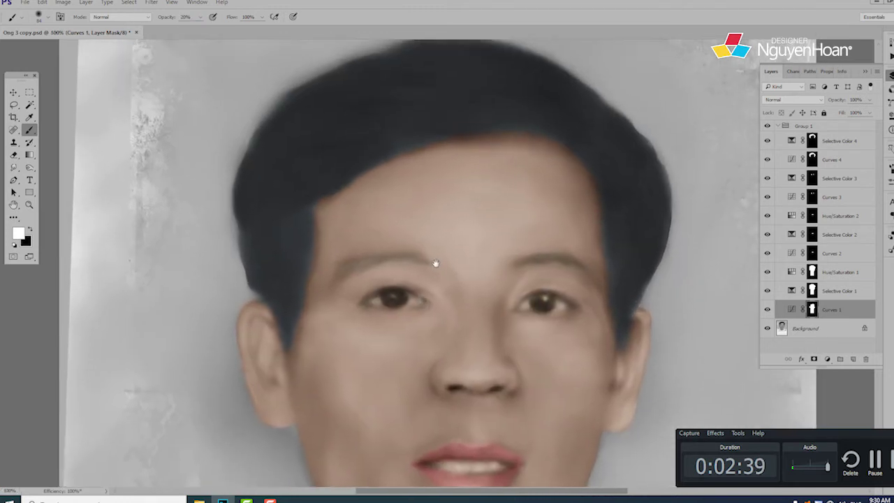
right_click(461, 193)
drag(547, 210, 533, 210)
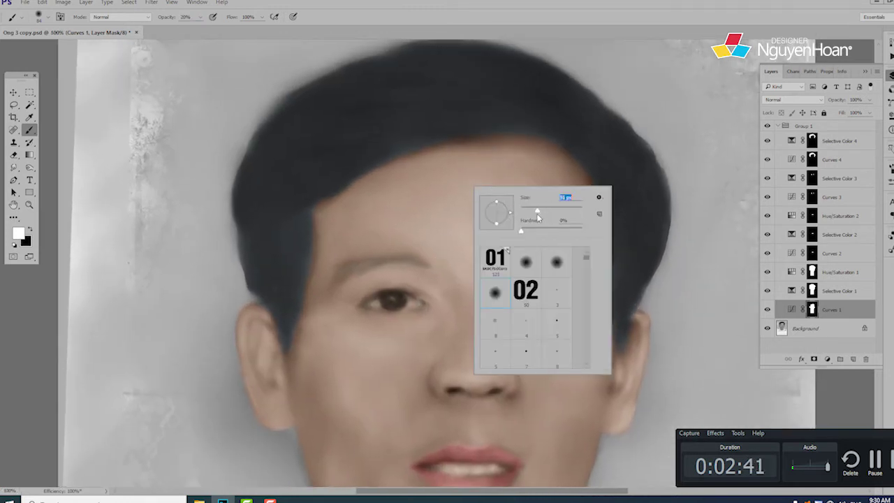
click(439, 147)
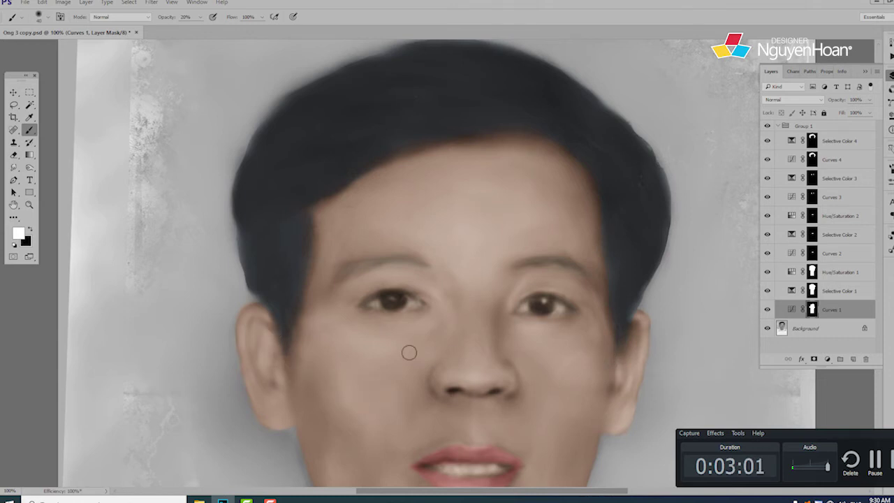
Step: Paint black over both irises on the Curves 1 mask with a 15 px soft brush at 20% opacity
drag(480, 342, 451, 170)
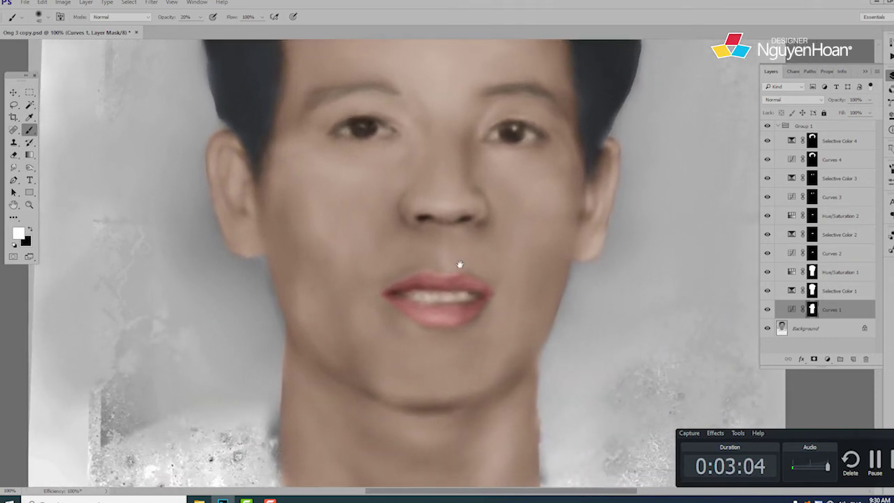
drag(459, 263, 458, 282)
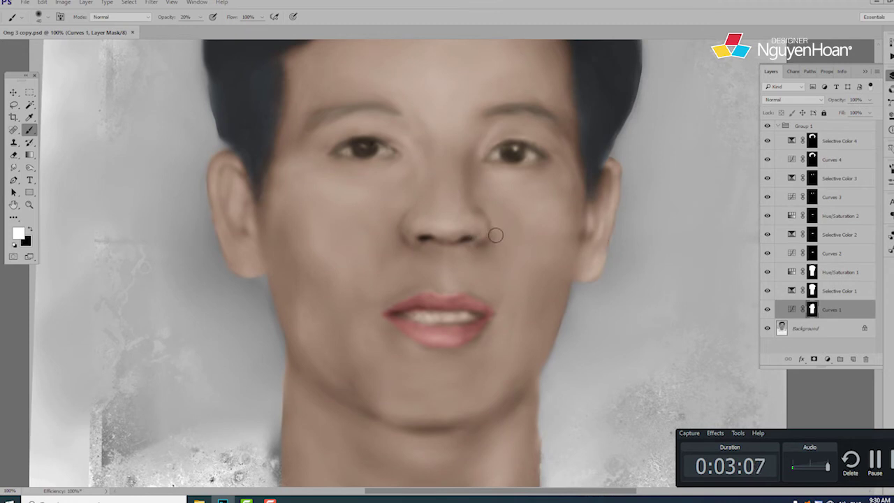
key(x)
ctrl+click(469, 235)
drag(486, 271, 524, 379)
right_click(442, 212)
drag(498, 240, 490, 240)
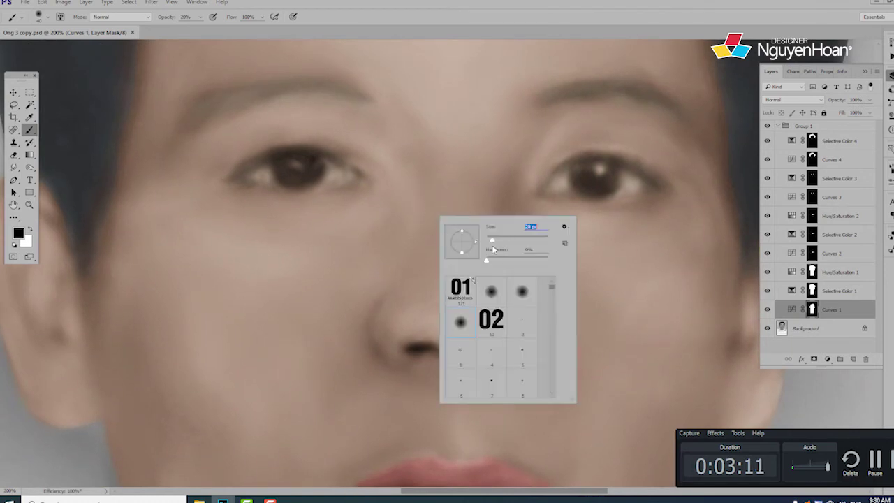
click(300, 172)
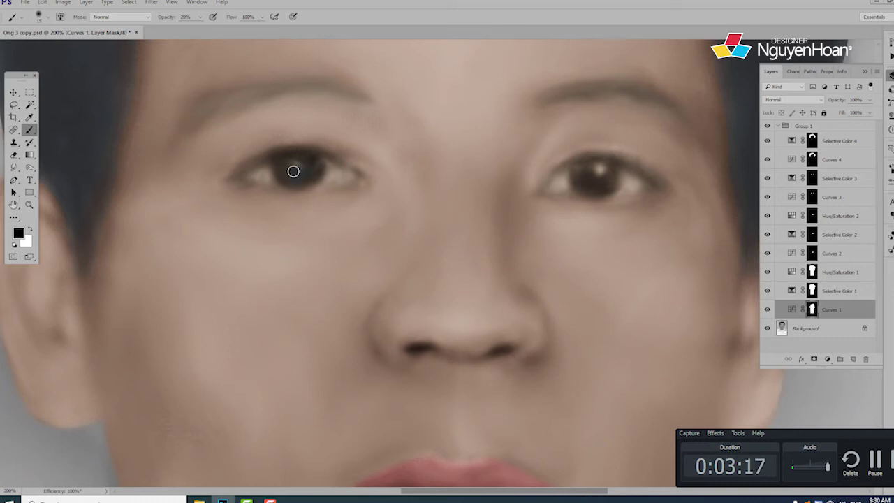
mouse_move(293, 171)
mouse_down()
mouse_move(284, 170)
mouse_move(331, 157)
mouse_move(280, 157)
mouse_move(311, 155)
mouse_up()
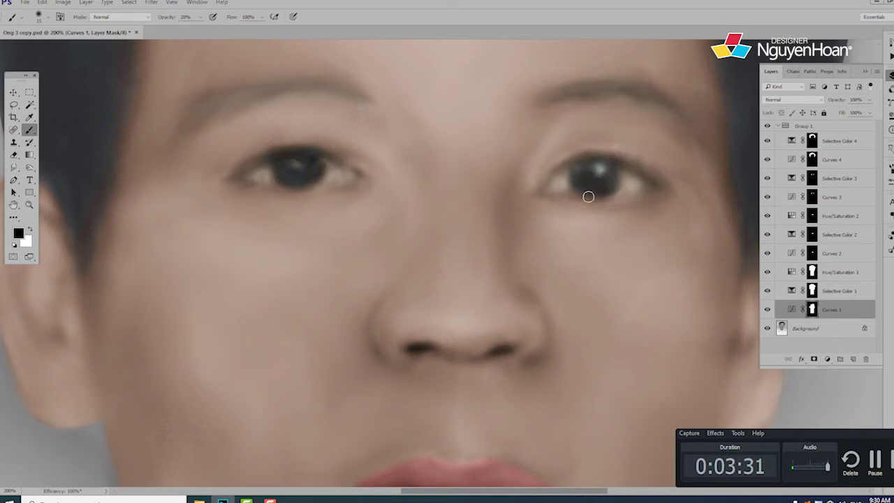
alt+click(497, 247)
drag(524, 256, 495, 217)
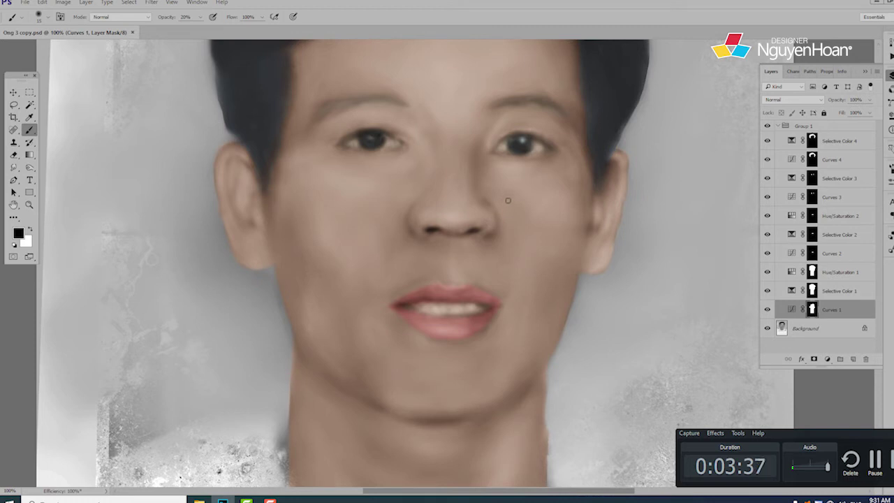
right_click(508, 200)
key(Return)
Step: Reduce the opacity of the Curves 2, Selective Color 2 and Hue/Saturation 2 layers to 50% to soften the lip colour
click(834, 253)
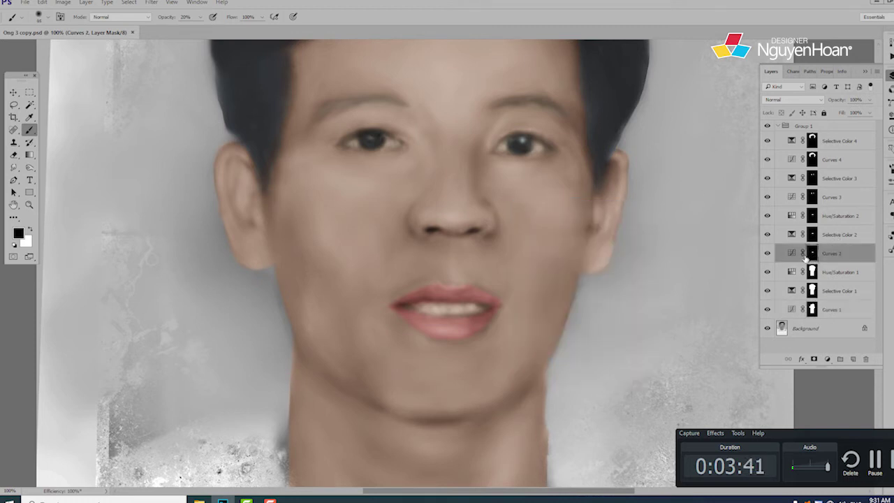
click(767, 253)
click(767, 254)
shift+click(833, 237)
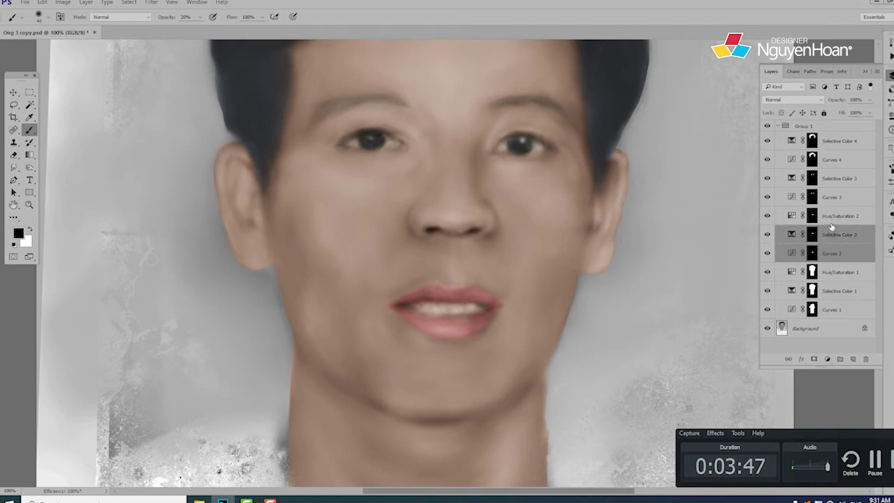
shift+click(826, 222)
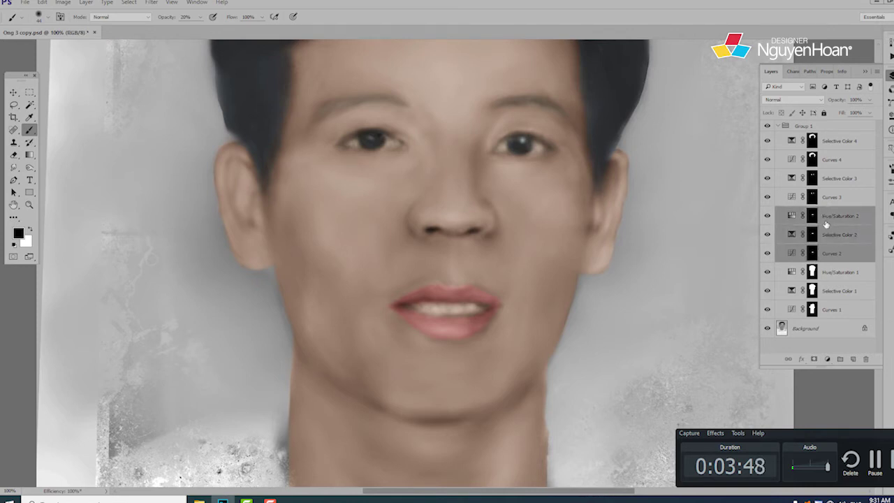
click(855, 100)
text(70)
key(Return)
text(50)
key(Return)
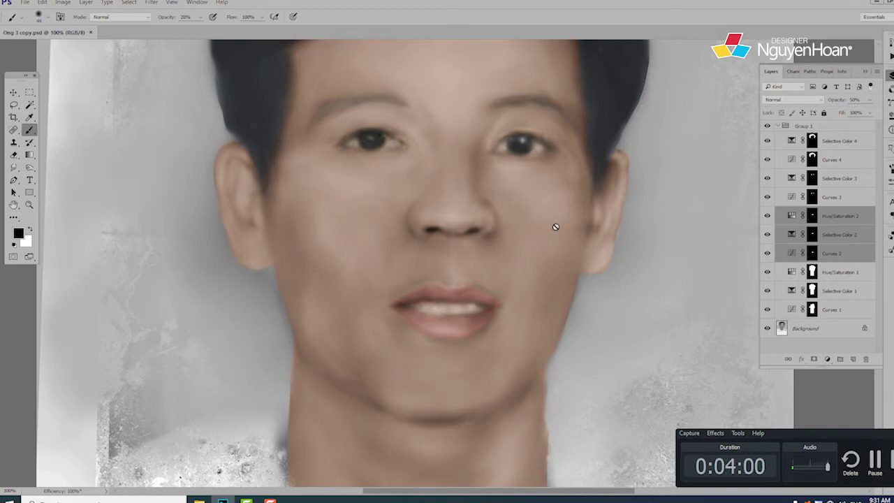
Step: Check the portrait at print size and close up, and collapse Group 1
key(h)
right_click(553, 218)
click(572, 258)
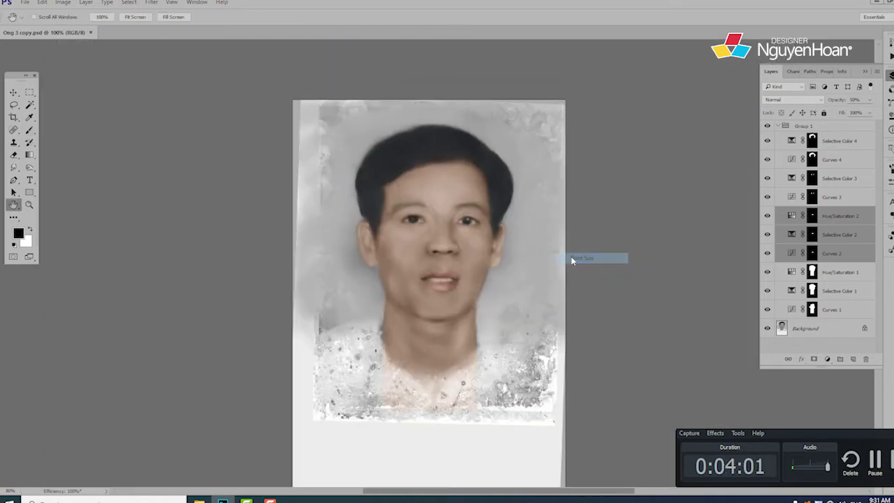
scroll(469, 239, up, 5)
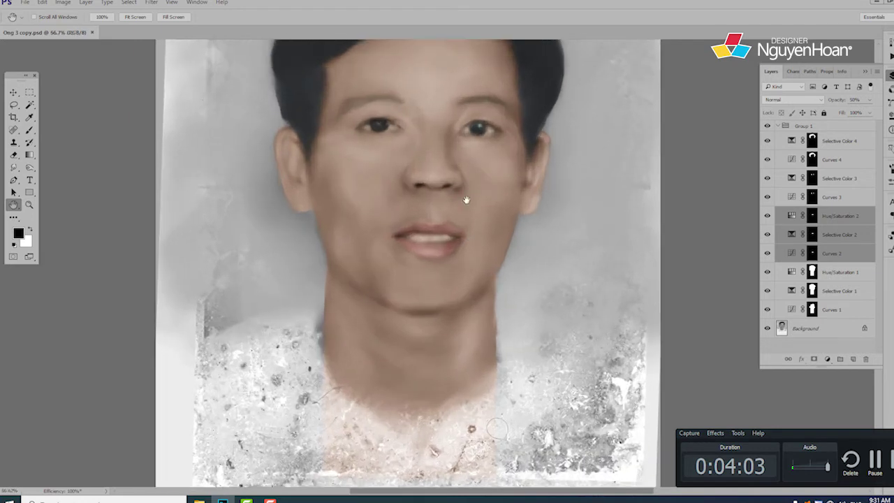
scroll(466, 231, up, 4)
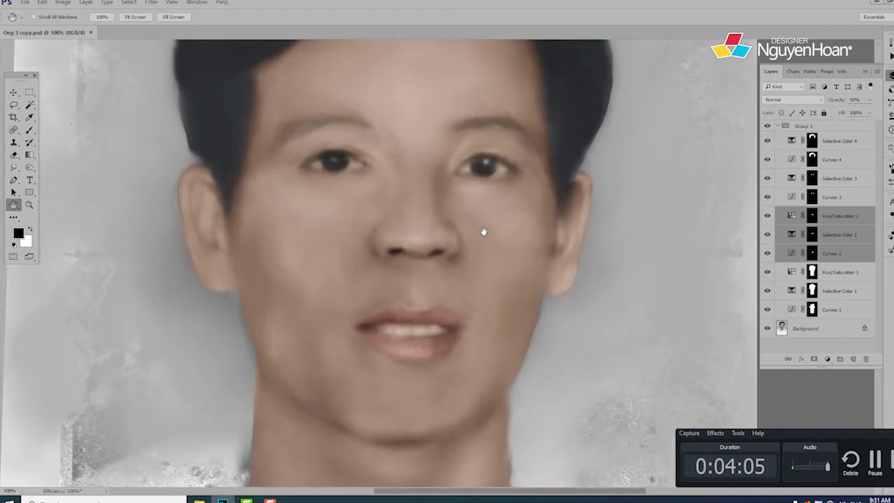
click(803, 127)
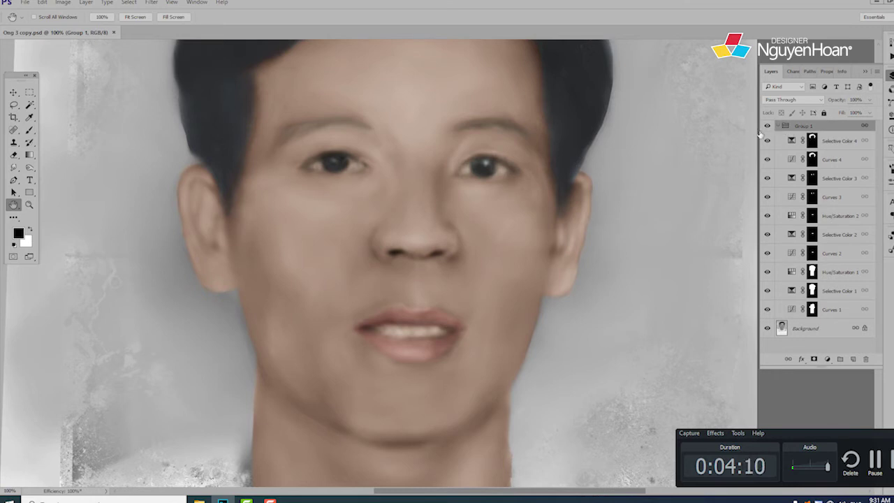
click(777, 126)
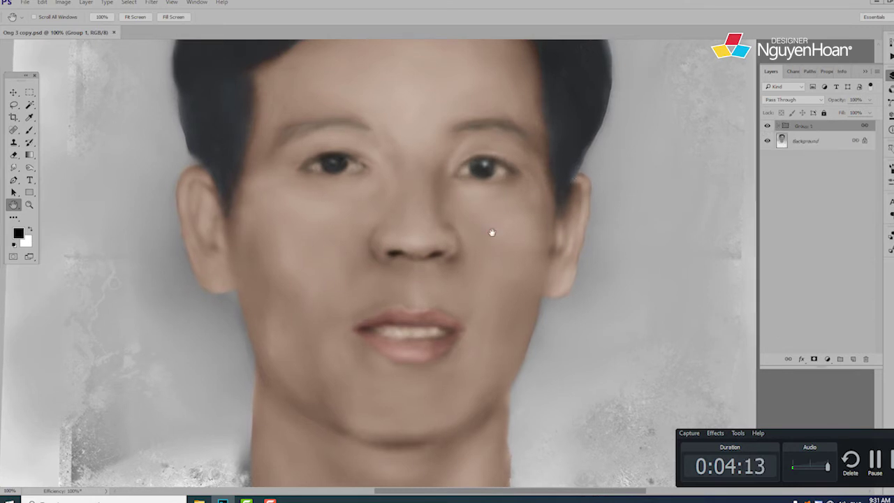
Step: Stamp all visible layers into a new layer above Group 1 and hide the group
key(ctrl+minus)
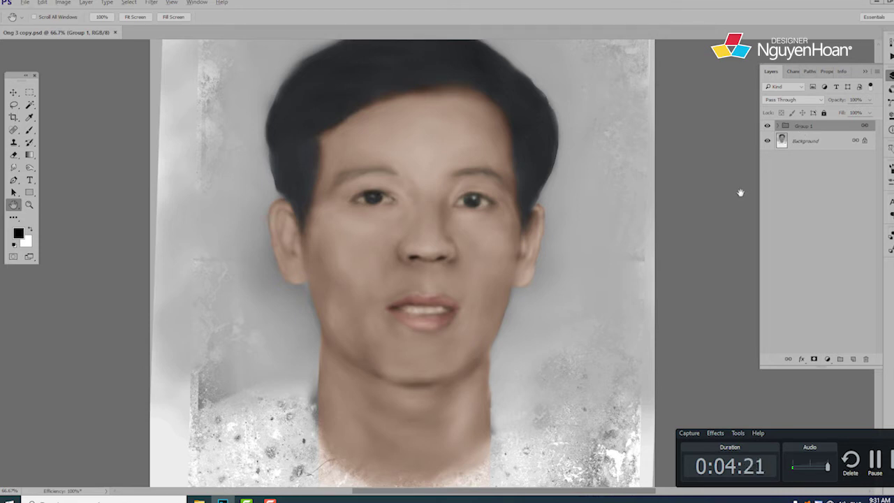
key(ctrl+shift+alt+e)
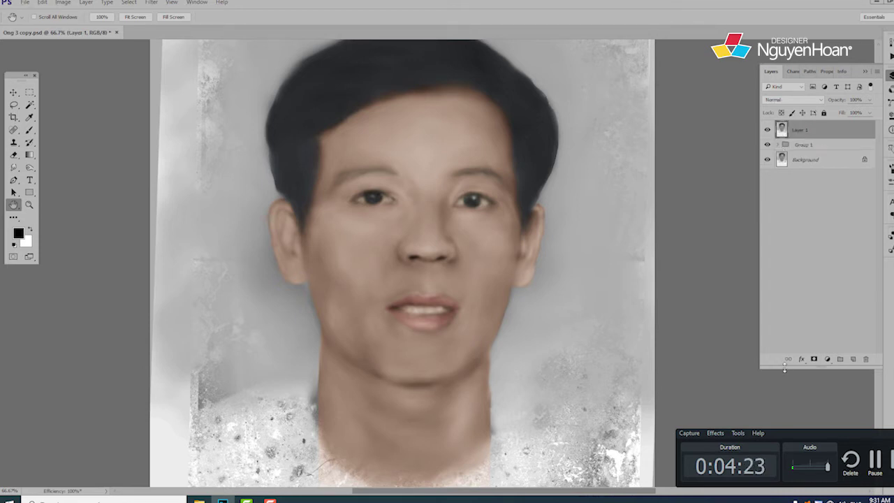
drag(784, 370, 784, 235)
shift+click(808, 162)
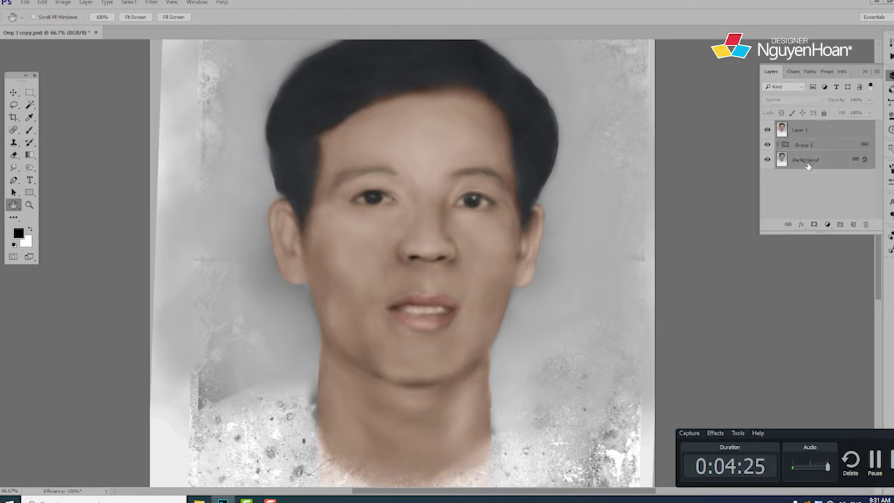
click(811, 136)
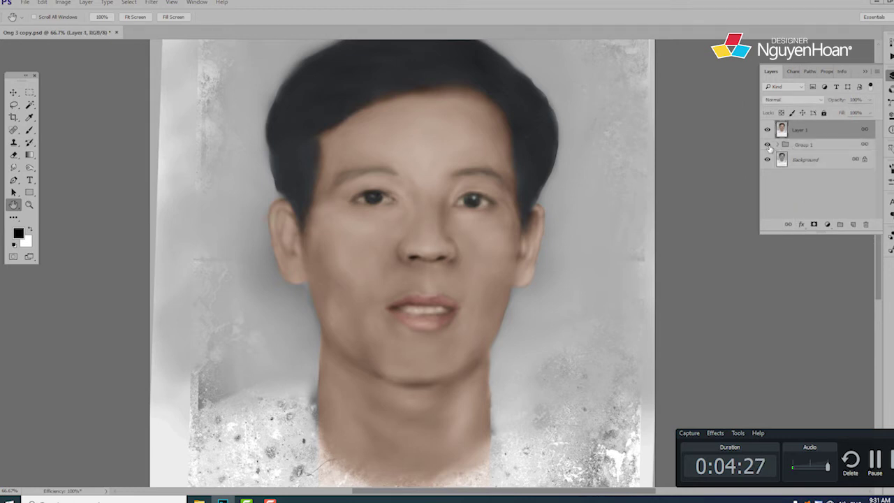
click(768, 145)
Step: Compare the colorized Layer 1 with the original Background by hiding and showing it
click(767, 130)
click(767, 129)
click(767, 130)
click(767, 130)
Step: Duplicate the document with all its layers under the name Ong 3 copy
key(alt+i)
key(d)
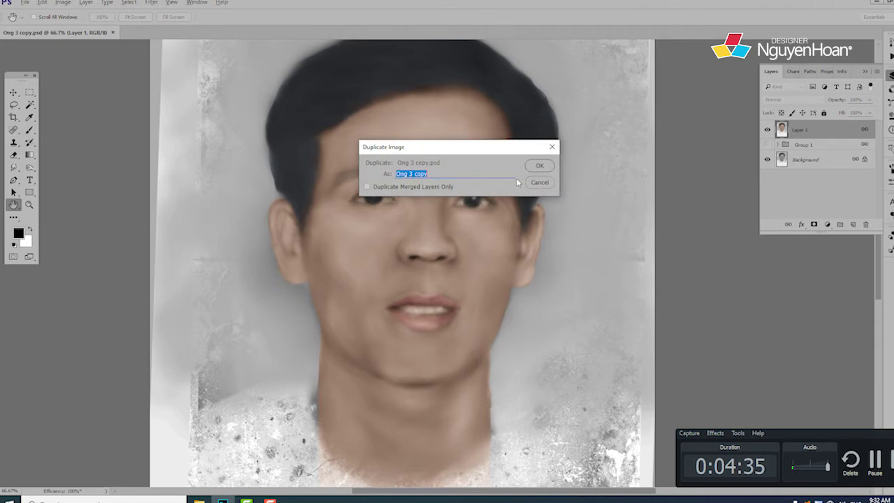
click(540, 167)
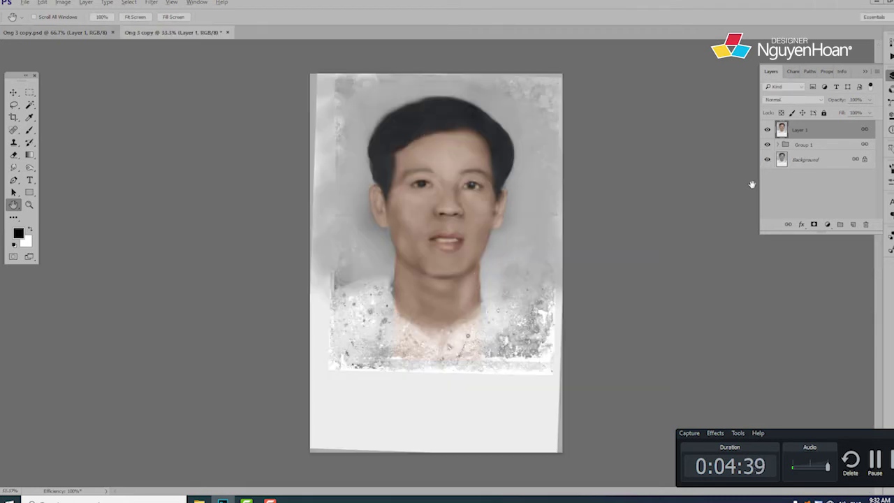
key(ctrl+shift+s)
click(381, 207)
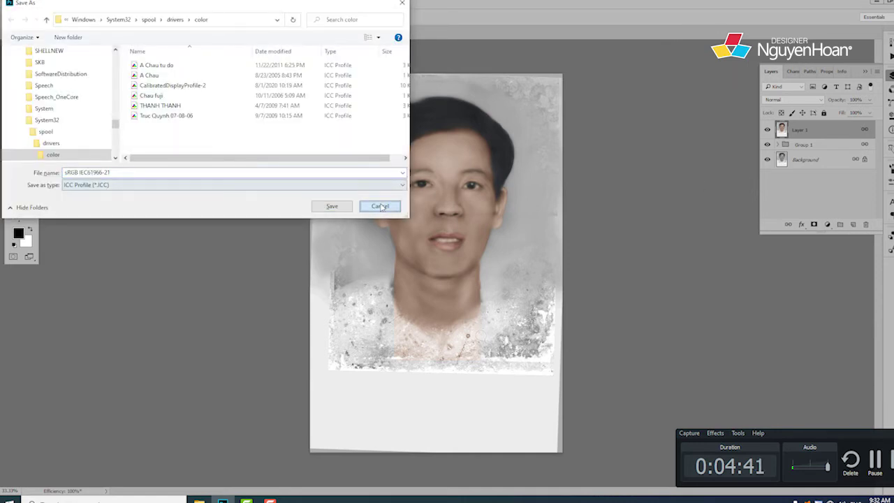
click(381, 207)
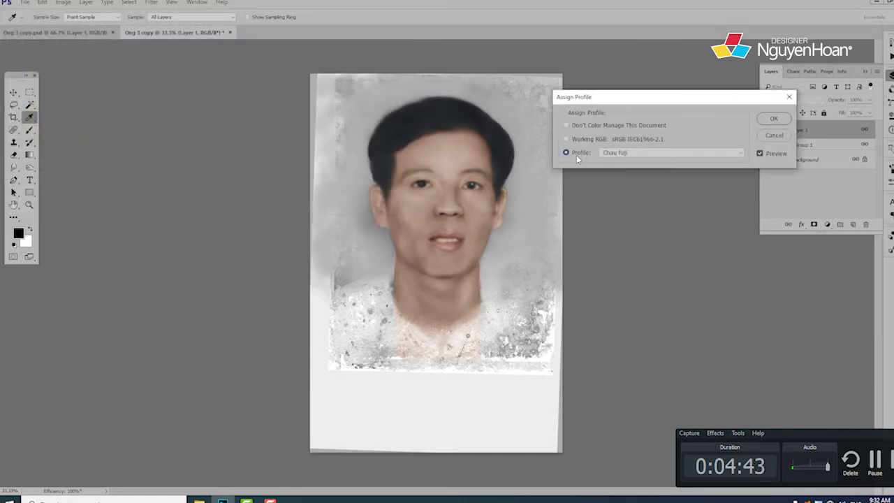
Step: Assign the Chau fuji colour profile to the duplicated document
click(759, 153)
click(774, 119)
key(h)
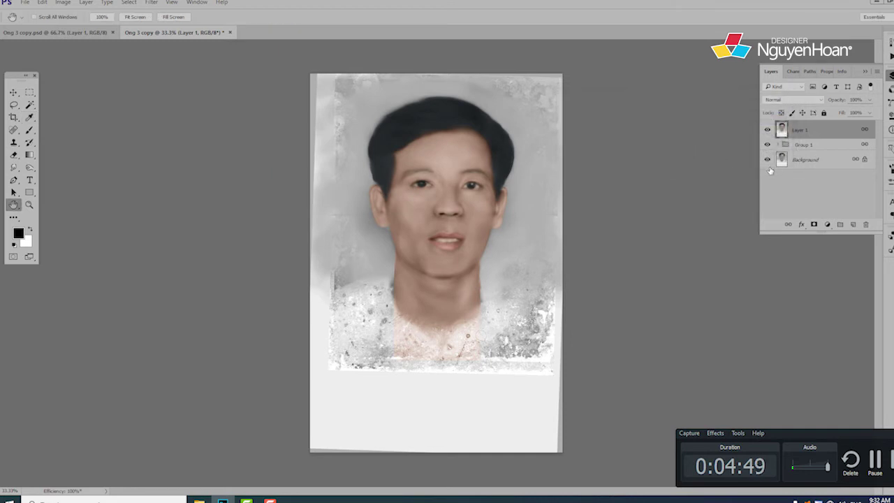
Step: Convert the duplicate to the sRGB IEC61966-2.1 profile with Perceptual intent, flattening the image to preserve its appearance
key(alt+e)
key(v)
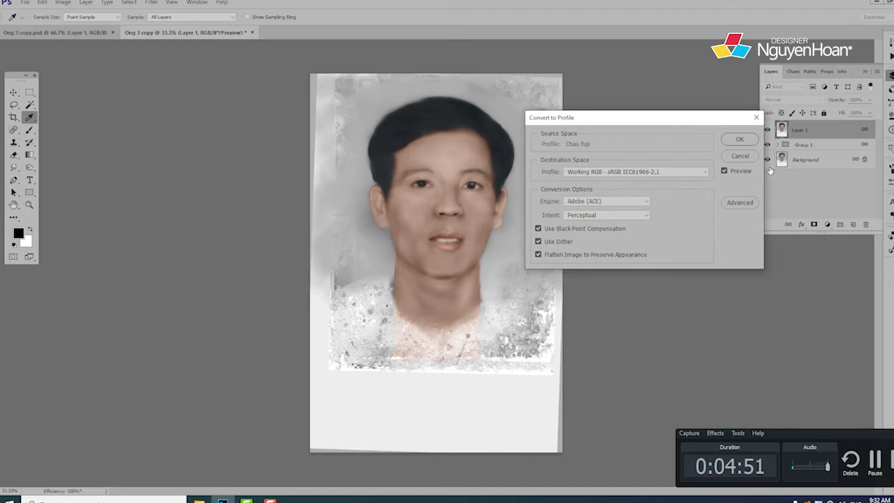
click(737, 140)
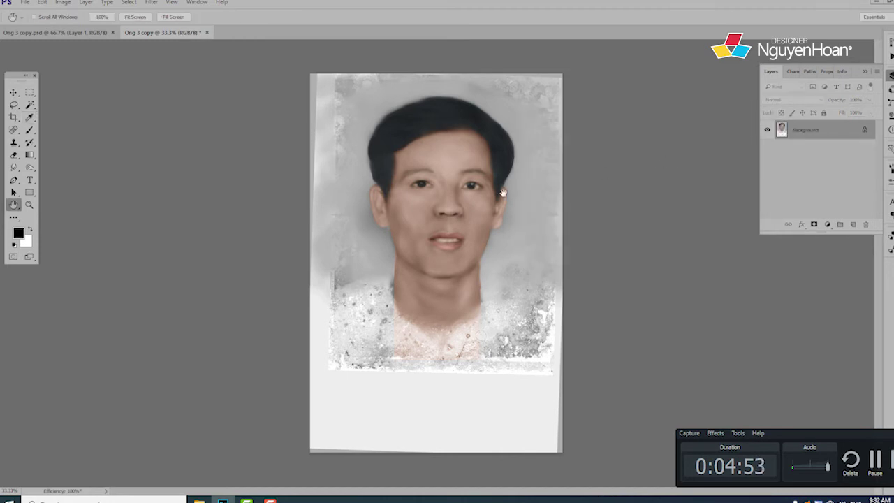
Step: Add a Hue/Saturation adjustment layer above the Background and slightly increase the Master saturation
right_click(502, 192)
click(527, 210)
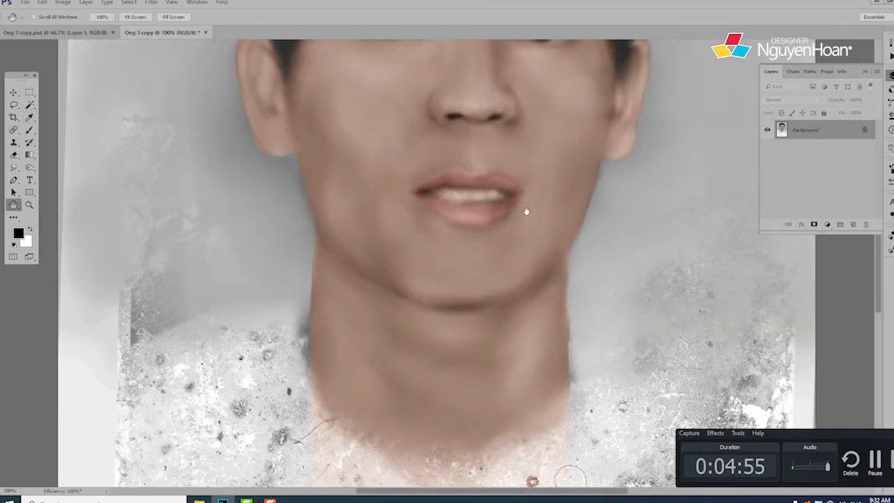
key(ctrl+minus)
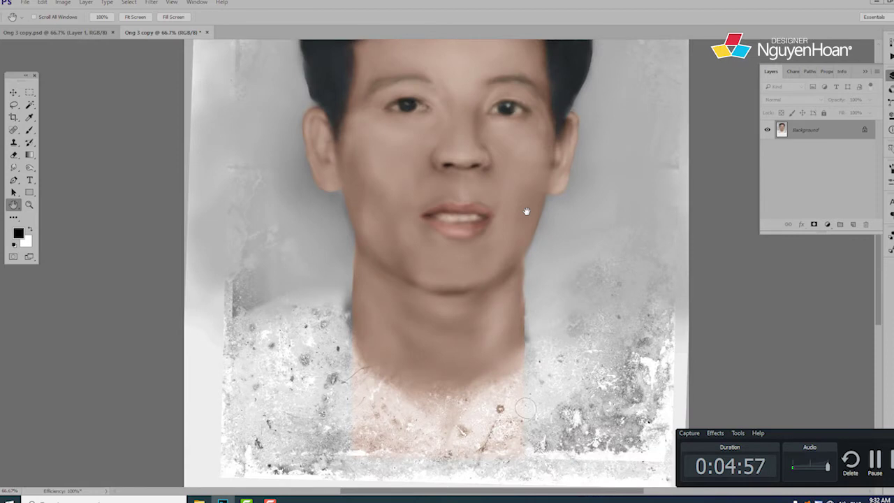
drag(547, 209, 532, 247)
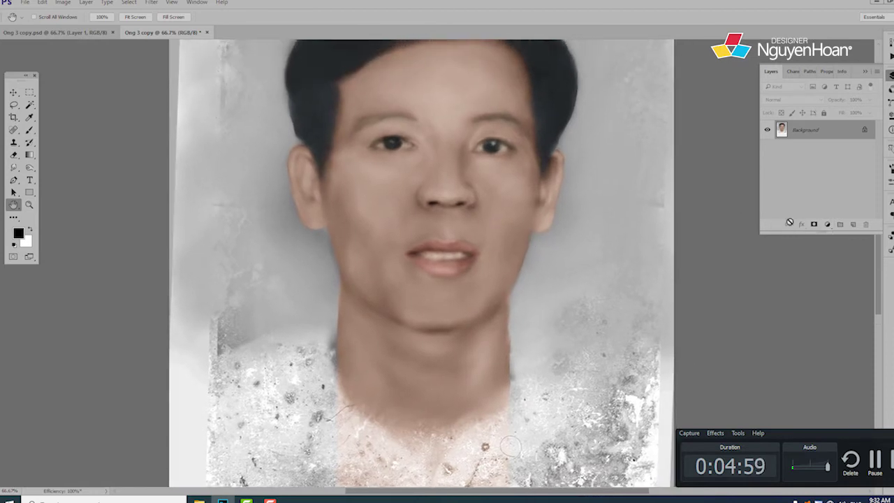
click(828, 224)
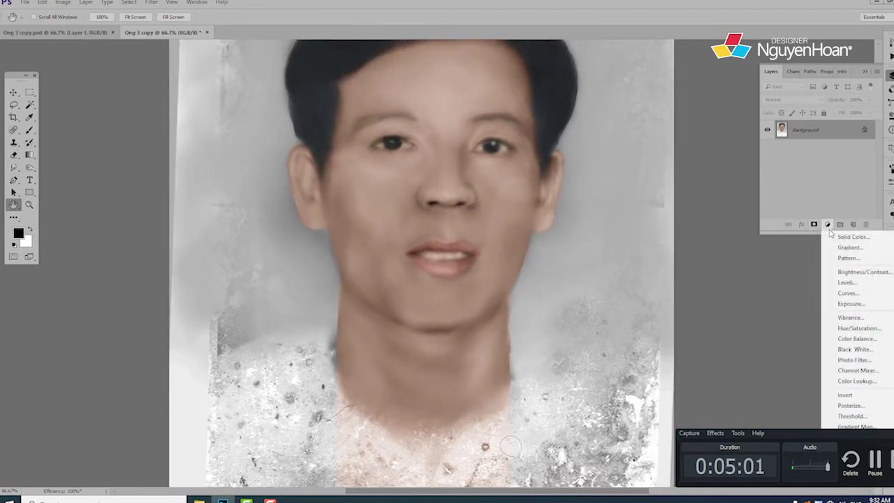
click(849, 327)
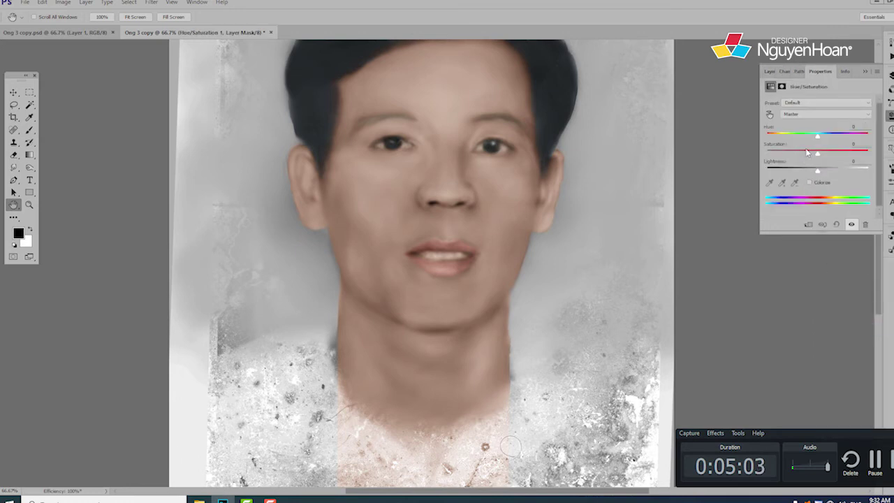
drag(822, 157, 824, 159)
click(770, 71)
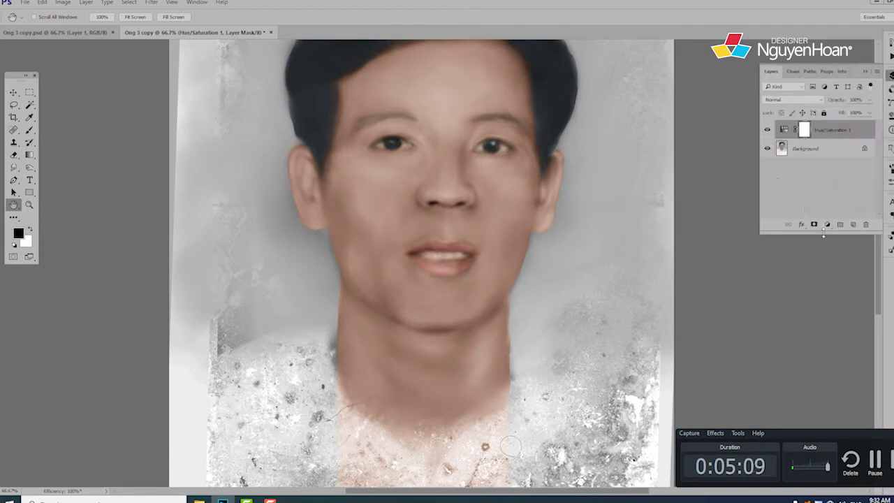
drag(823, 235, 823, 257)
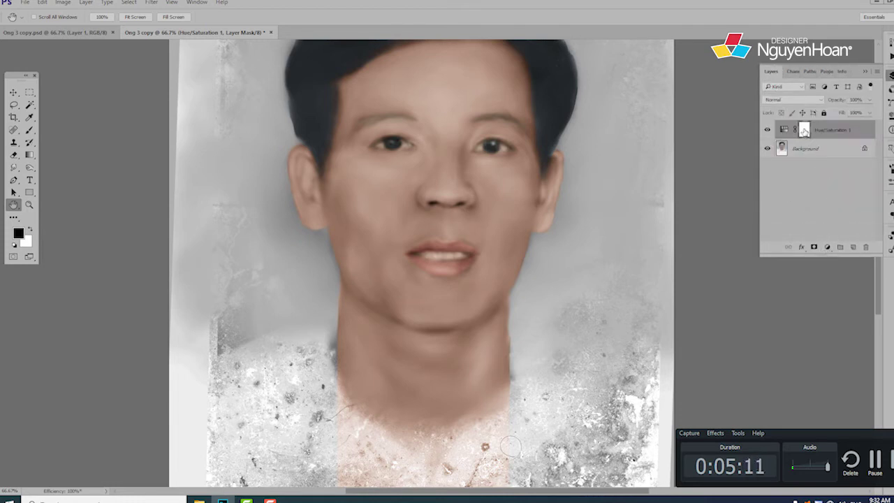
Step: Add a Curves adjustment layer and raise the Green channel's midtone point to input 126, output 133
click(827, 248)
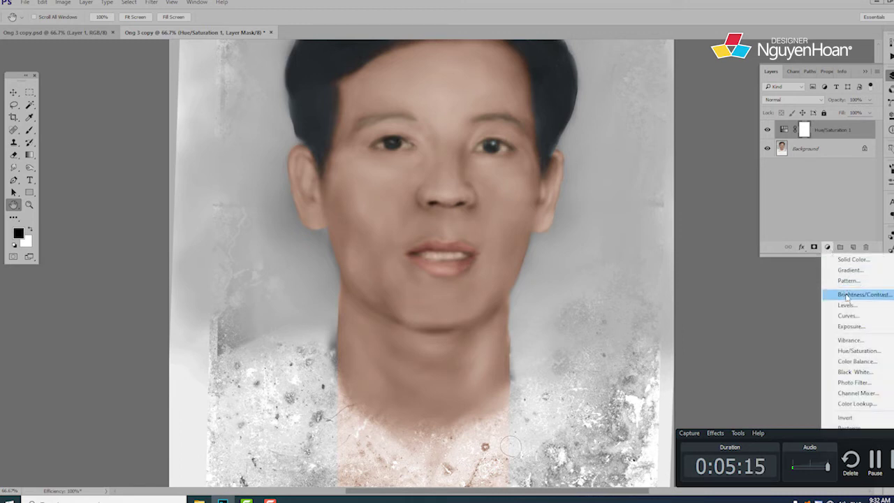
click(847, 315)
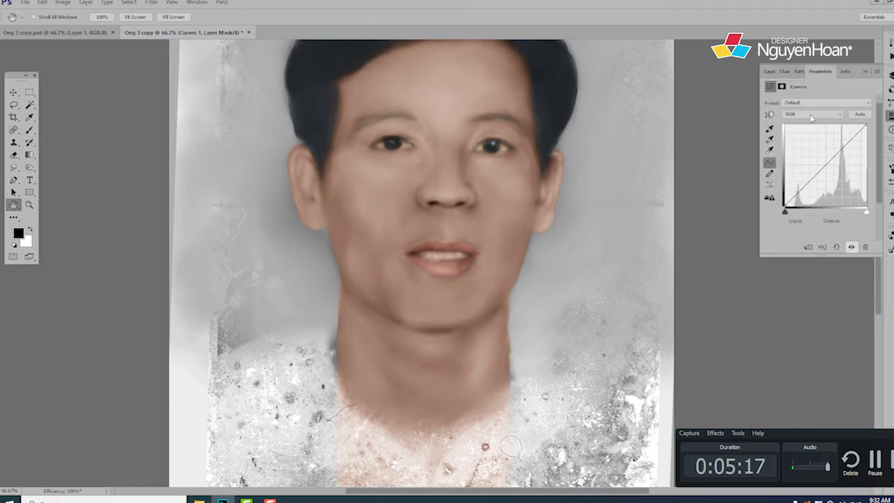
click(810, 114)
click(794, 132)
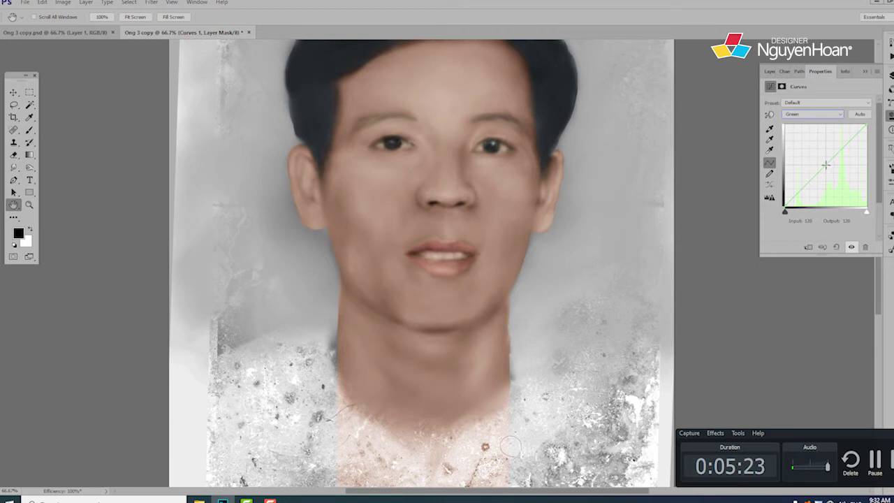
drag(825, 165, 824, 163)
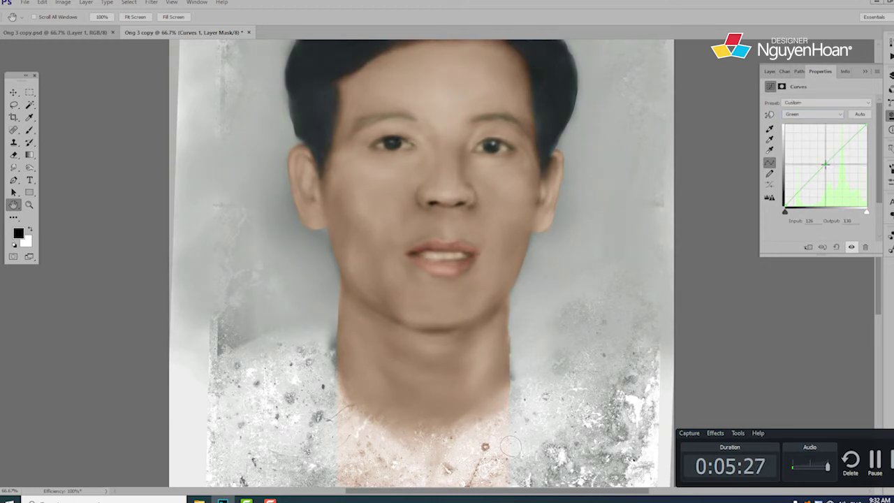
drag(826, 164, 826, 163)
Step: Raise the Red channel slightly in the upper midtones of the Curves adjustment to warm the skin
click(802, 114)
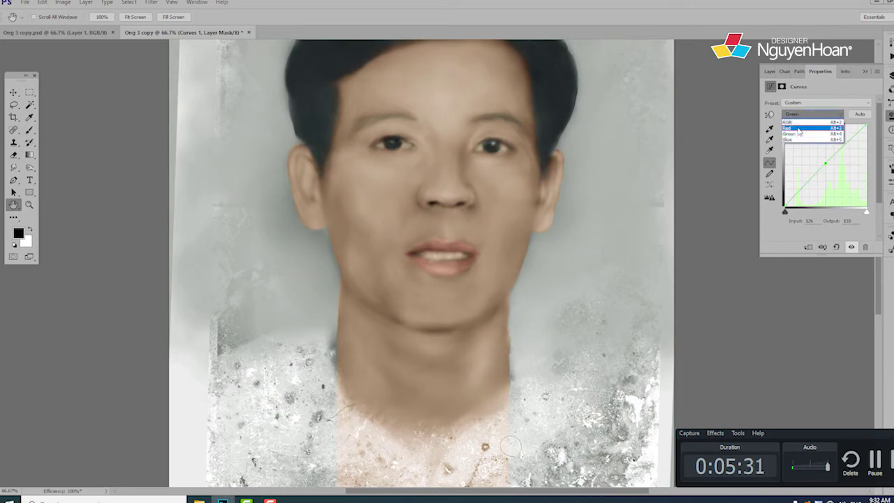
click(799, 130)
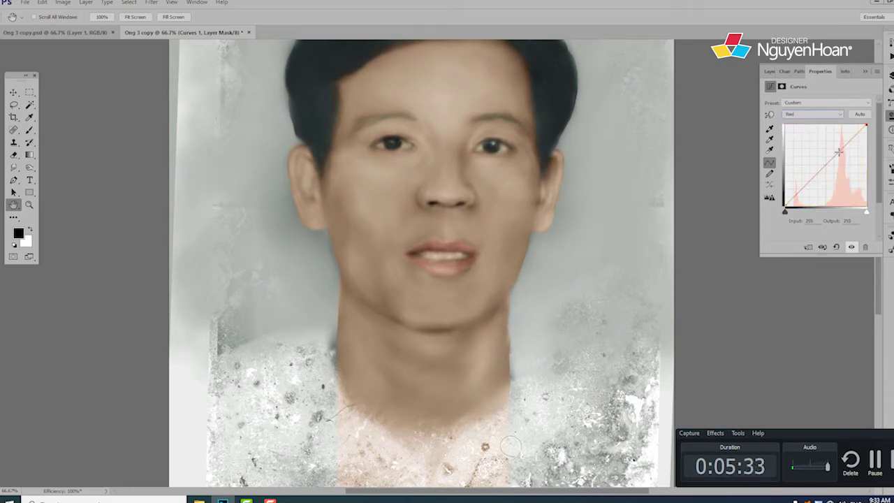
drag(840, 150, 841, 147)
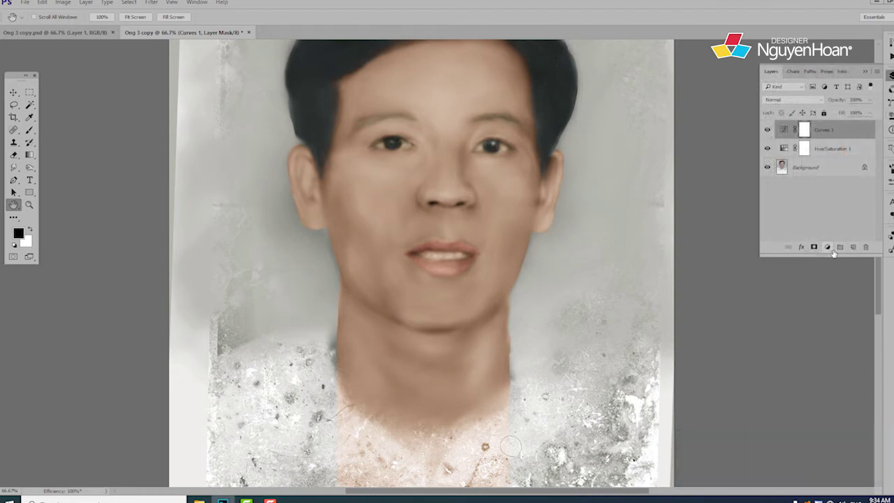
Step: Add a Selective Color adjustment layer and raise Magenta to +7 in the Reds and +3 in the Yellows
click(831, 249)
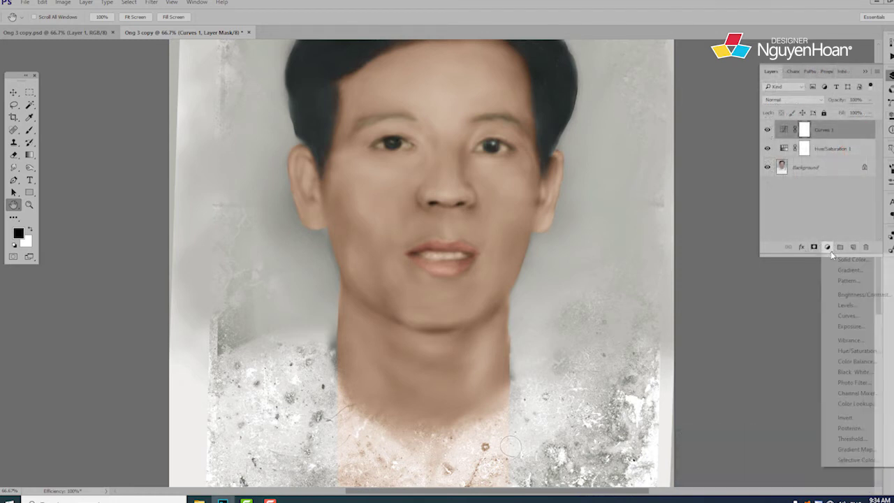
click(852, 458)
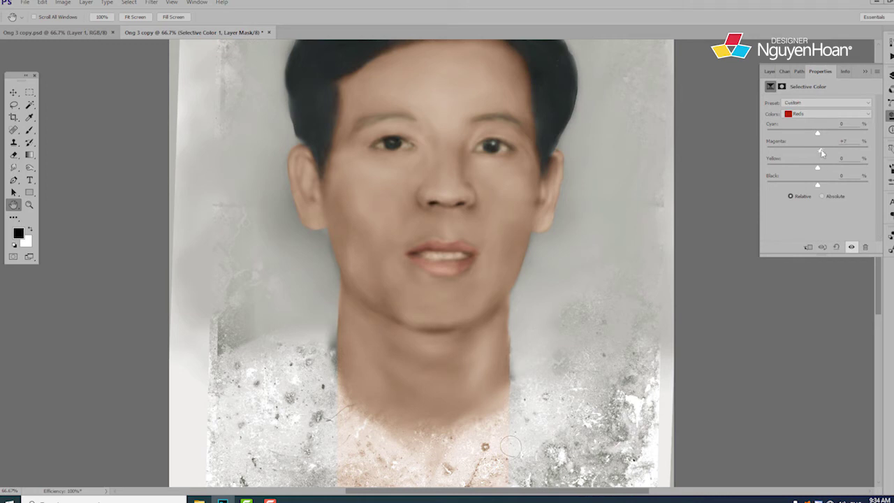
click(809, 118)
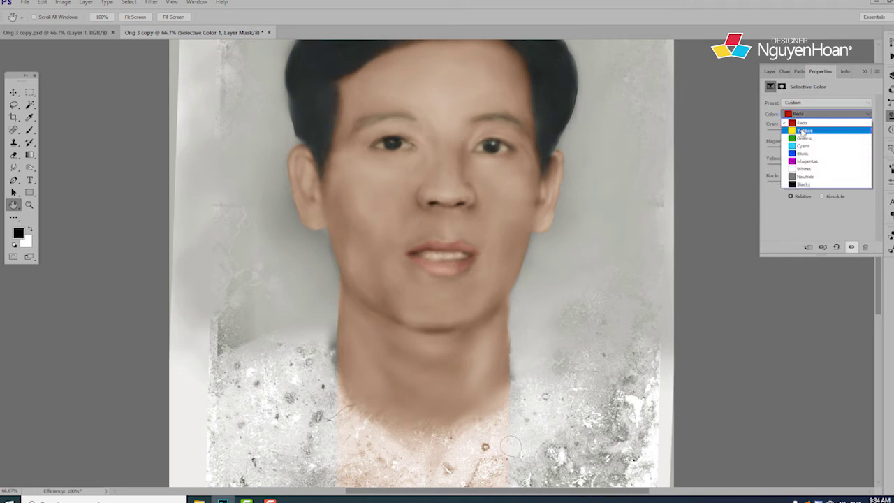
click(803, 114)
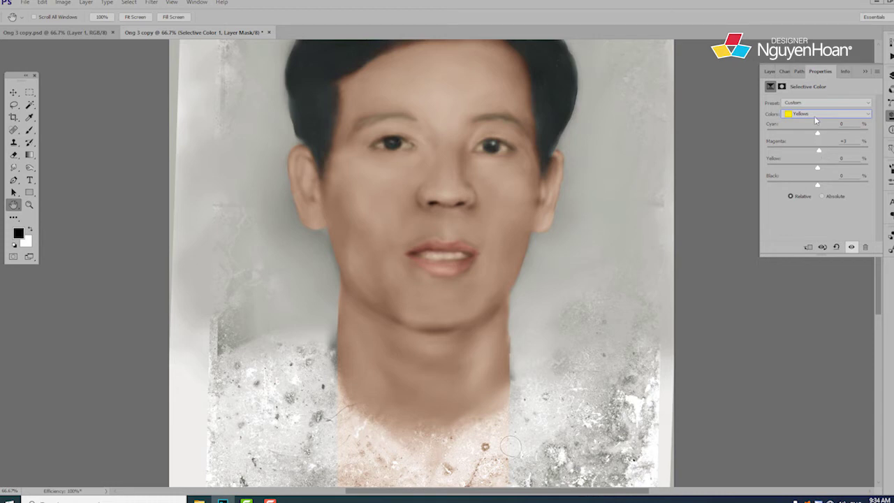
Step: Adjust the Neutrals of the Selective Color layer to remove the greenish cast from the grey backdrop
click(814, 115)
click(808, 178)
click(770, 71)
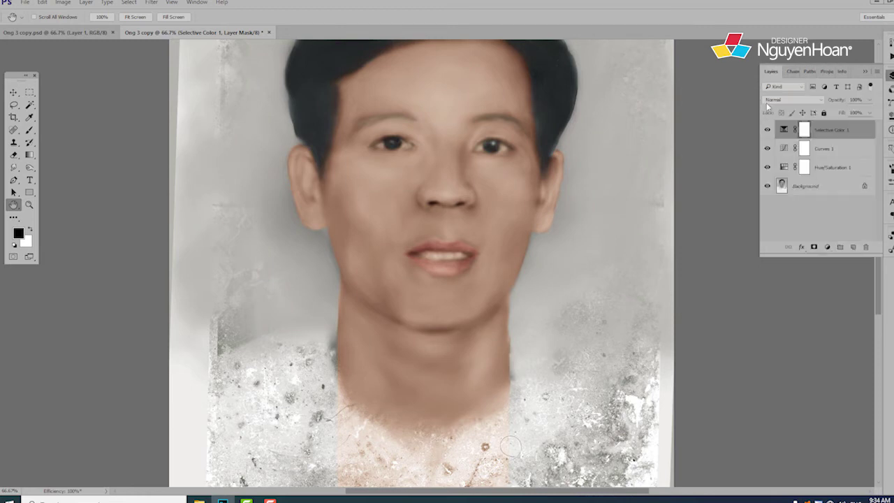
Step: Add a Color Balance adjustment layer with Highlights Yellow–Blue at -3 and Midtones Cyan–Red at -1
click(829, 250)
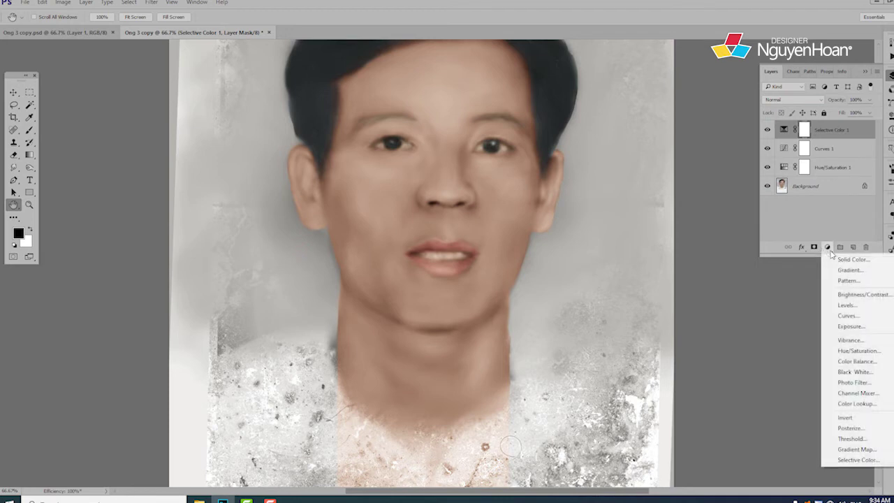
click(841, 362)
click(823, 104)
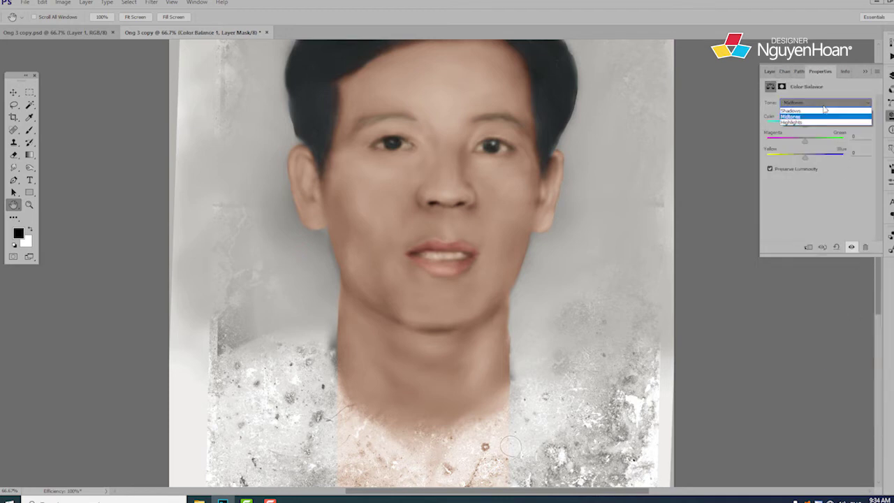
click(800, 124)
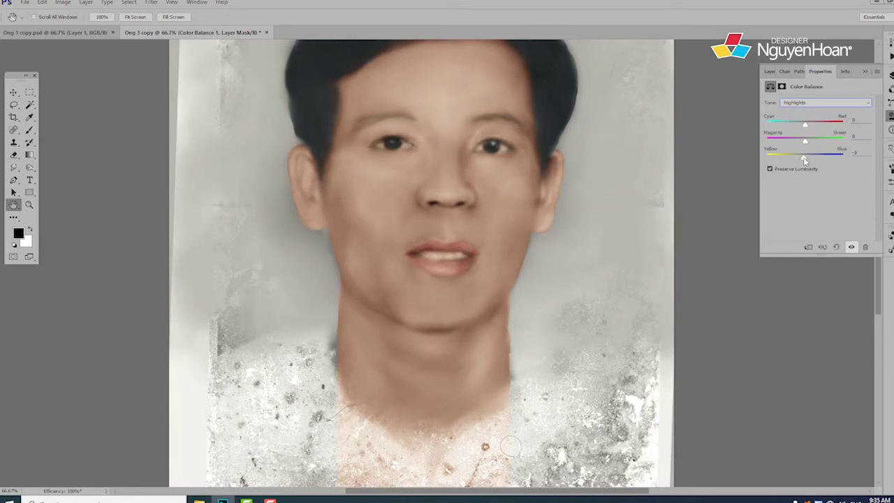
click(808, 103)
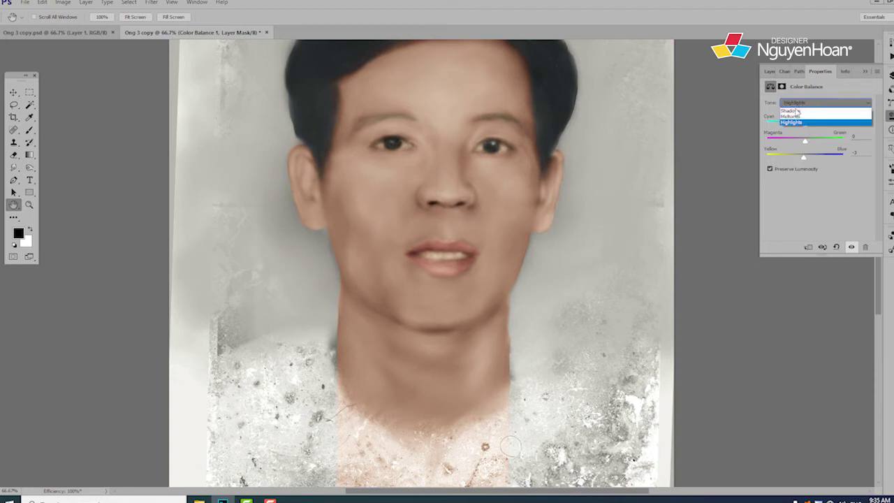
click(792, 124)
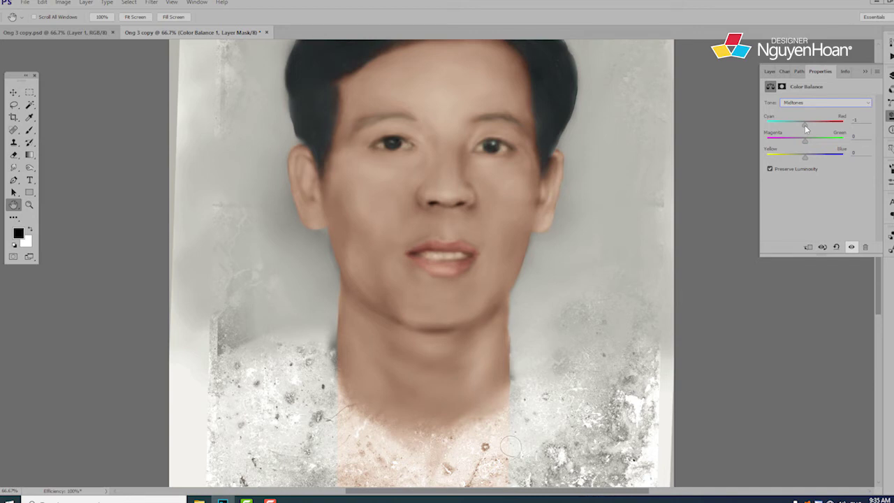
click(770, 71)
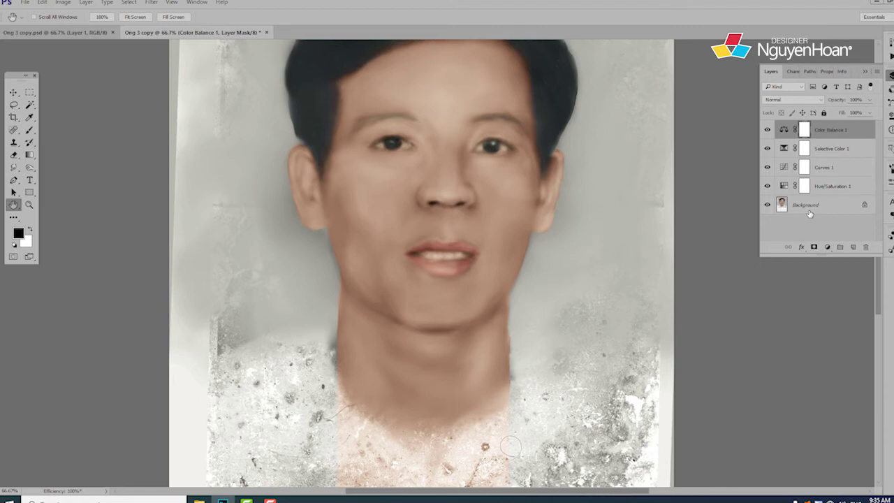
Step: Stamp the visible result to a new layer and merge it with all adjustment layers into the Background
key(ctrl+shift+alt+e)
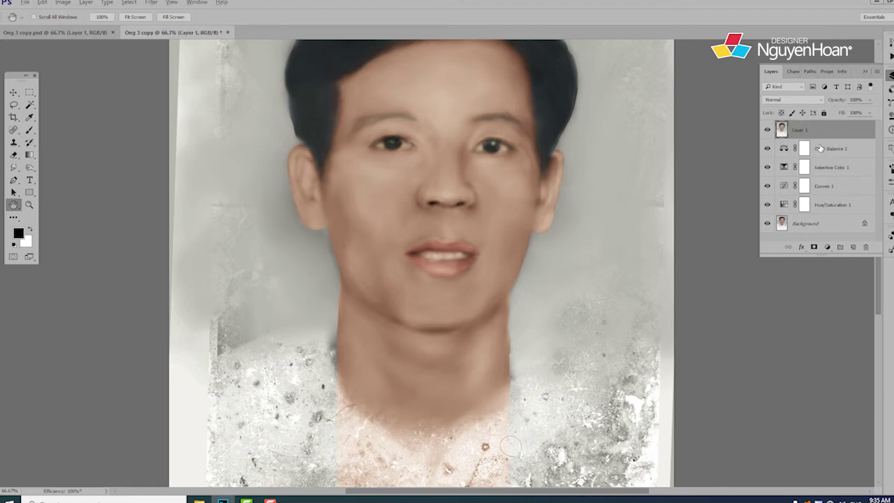
shift+click(828, 224)
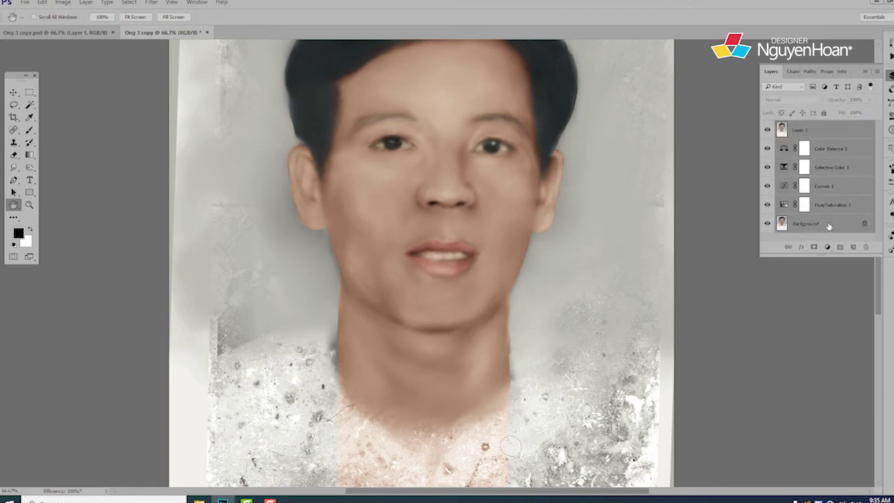
key(ctrl+e)
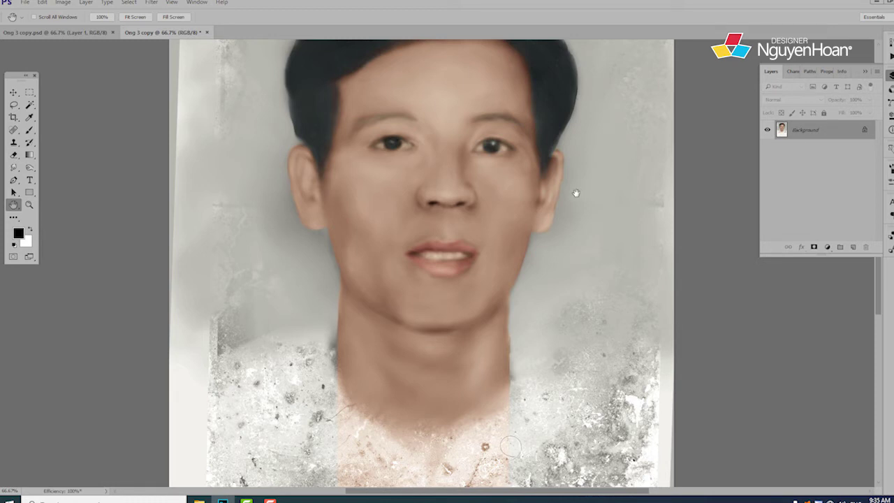
Step: Apply a Levels adjustment to the merged Background, fine-tuning the black and white input points
key(ctrl+l)
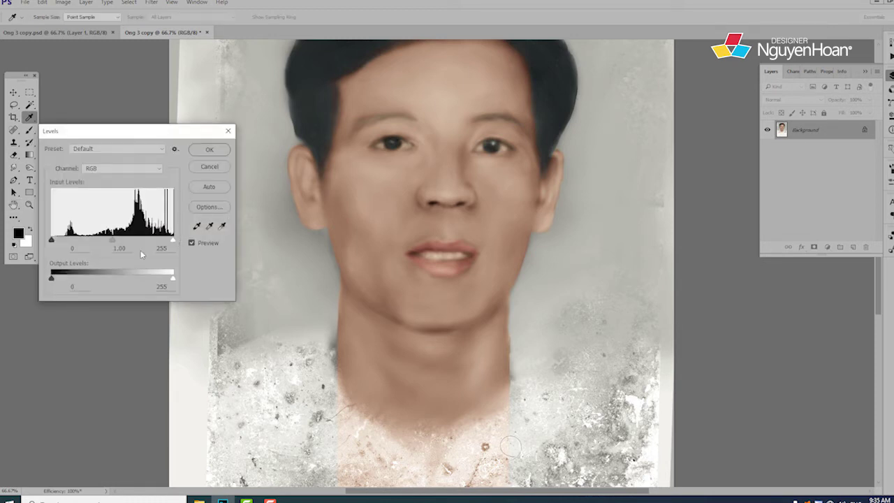
click(56, 241)
click(172, 241)
click(212, 150)
Step: Duplicate the corrected Background layer into Ong 3 copy.psd and close the duplicate document without saving
right_click(816, 131)
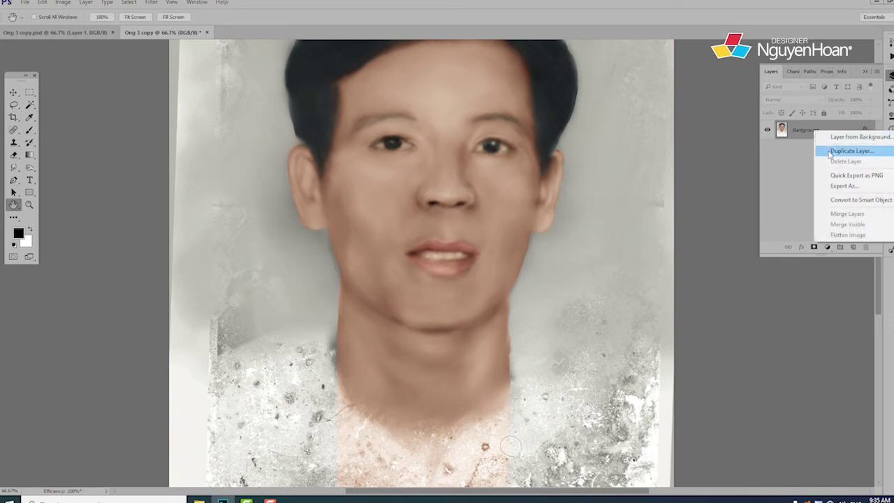
click(831, 152)
click(435, 183)
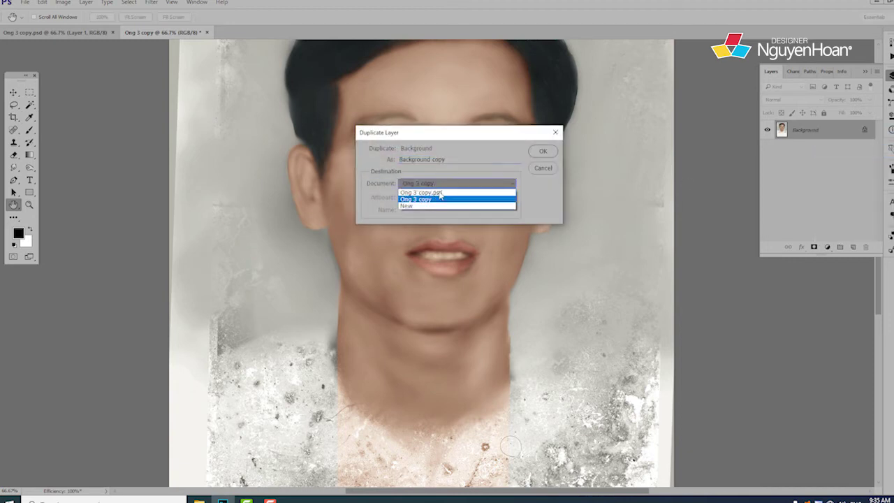
click(433, 192)
click(549, 152)
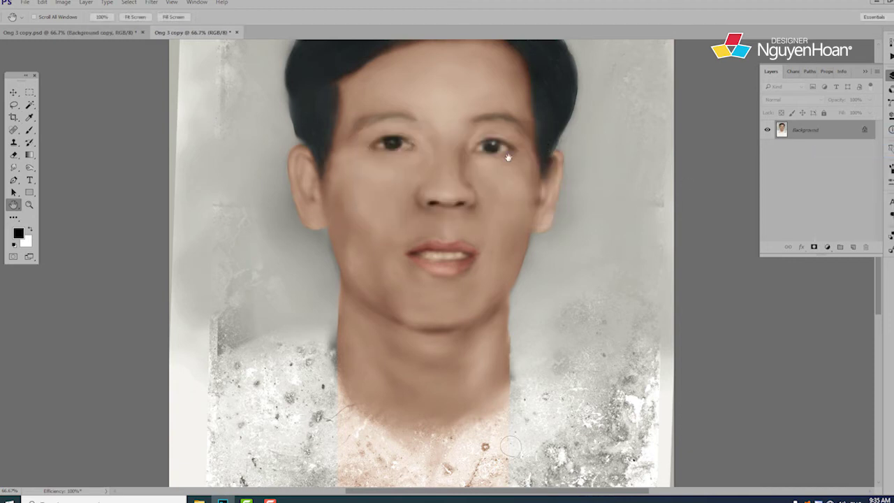
key(ctrl+w)
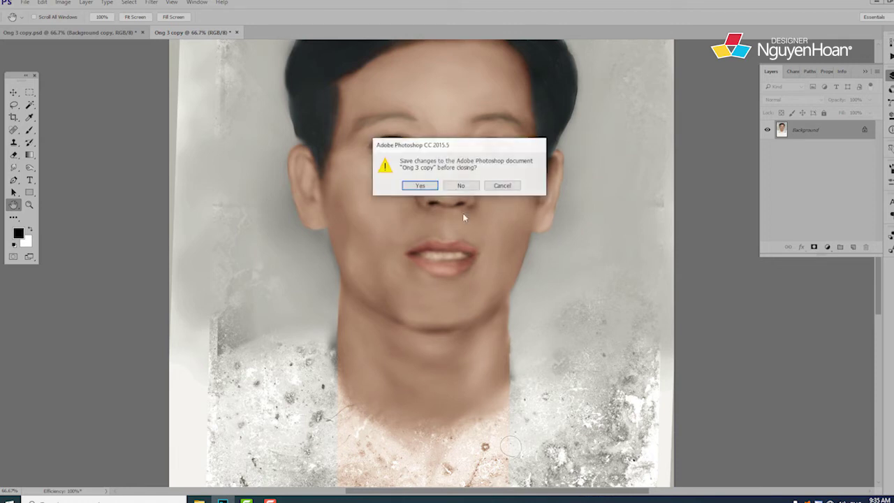
click(459, 186)
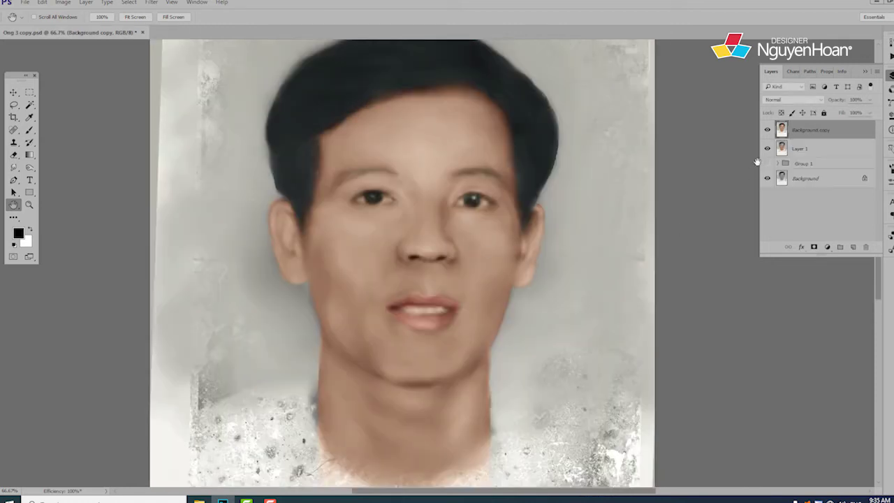
Step: Link Background copy with Layer 1, Group 1 and the Background layer
shift+click(814, 151)
ctrl+click(814, 180)
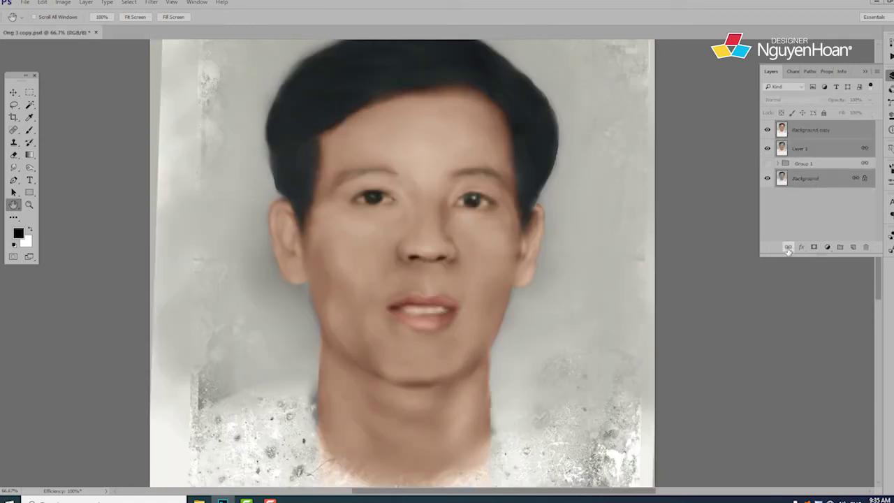
click(789, 246)
click(804, 131)
Step: Delete Group 1 together with its contents
click(802, 168)
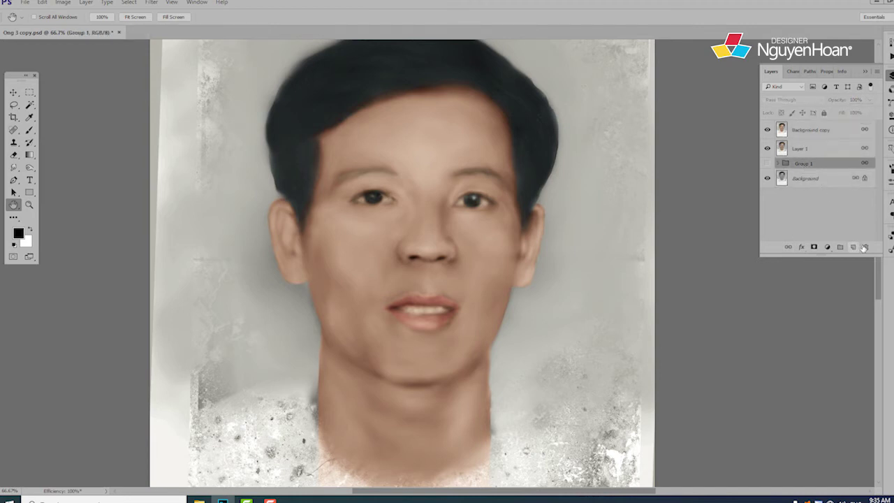
click(865, 247)
click(437, 185)
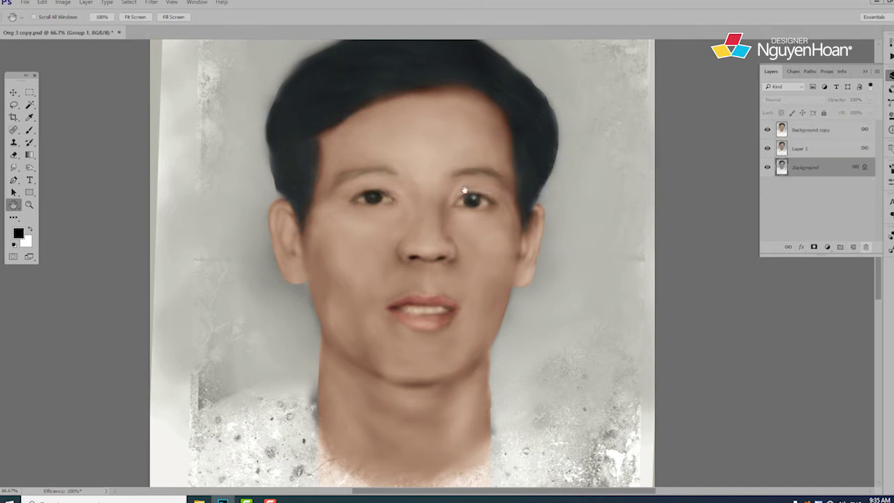
Step: Hide Layer 1 while comparing the colourized Background copy with the greyscale Background, and save the document
click(808, 131)
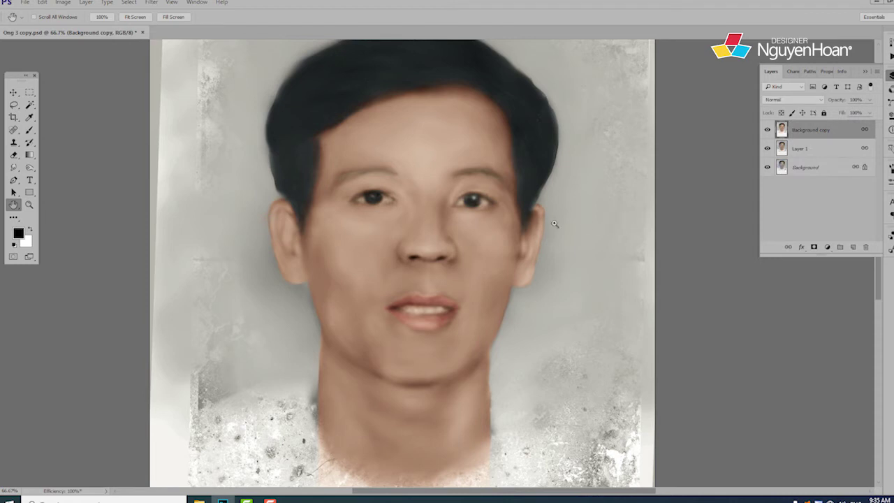
click(768, 130)
click(767, 130)
click(767, 149)
click(767, 130)
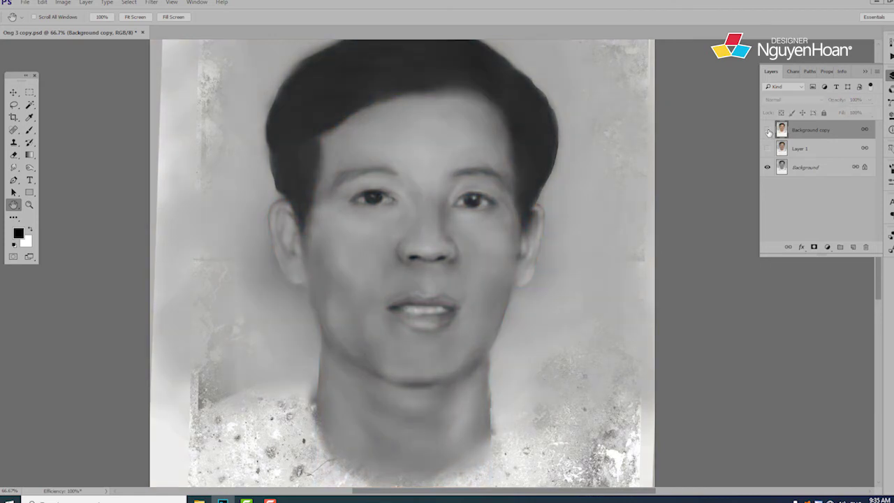
click(767, 129)
click(817, 169)
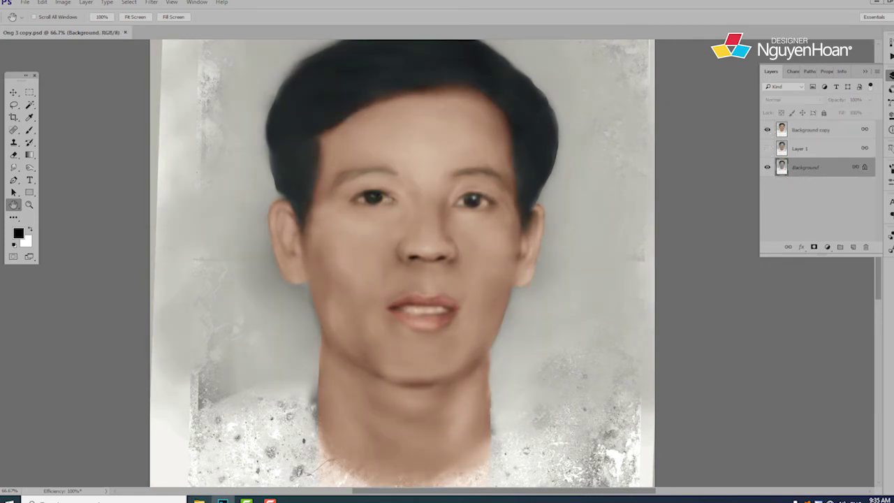
Step: Switch to File Explorer and open Ong 1.psd from the project folder in Photoshop
click(199, 500)
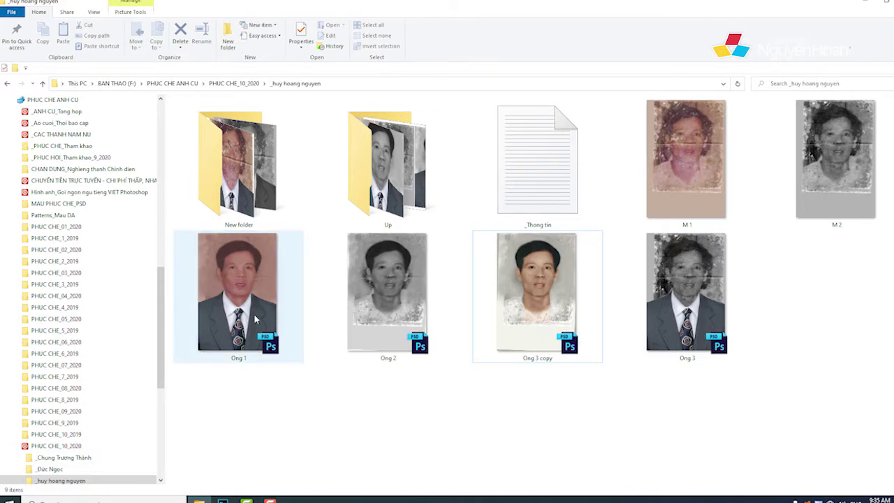
click(210, 343)
right_click(256, 316)
click(135, 26)
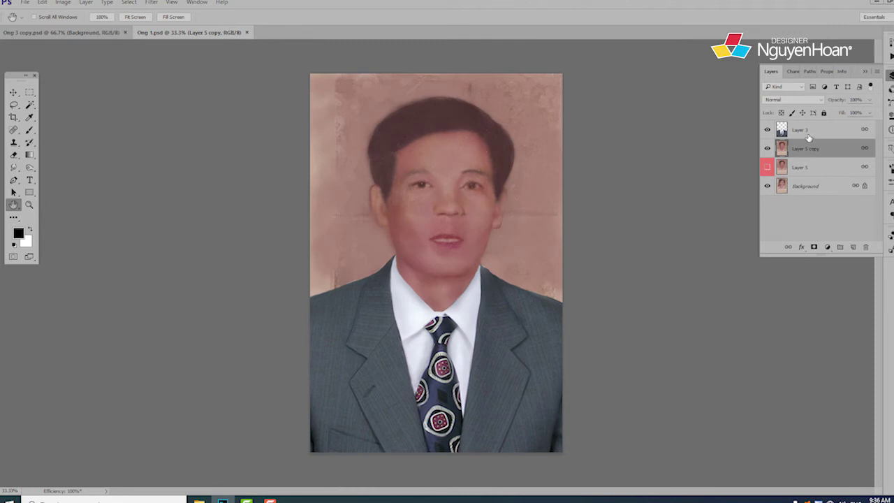
Step: Unlink the suit layer, Layer 3, and duplicate it into Ong 3 copy.psd as Layer 2
click(808, 136)
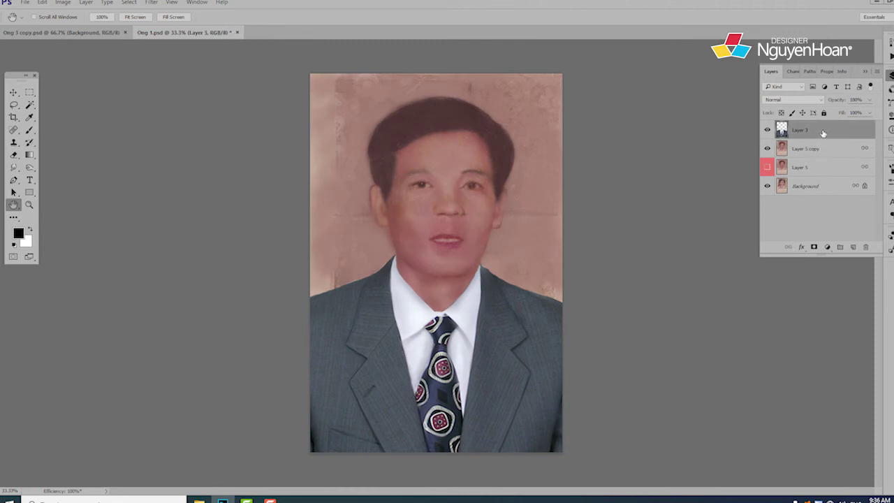
right_click(779, 127)
click(752, 134)
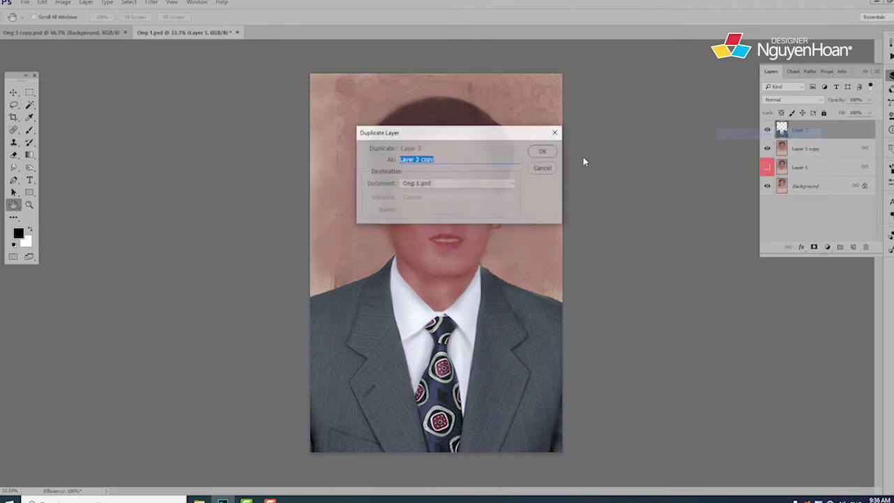
click(442, 184)
click(439, 192)
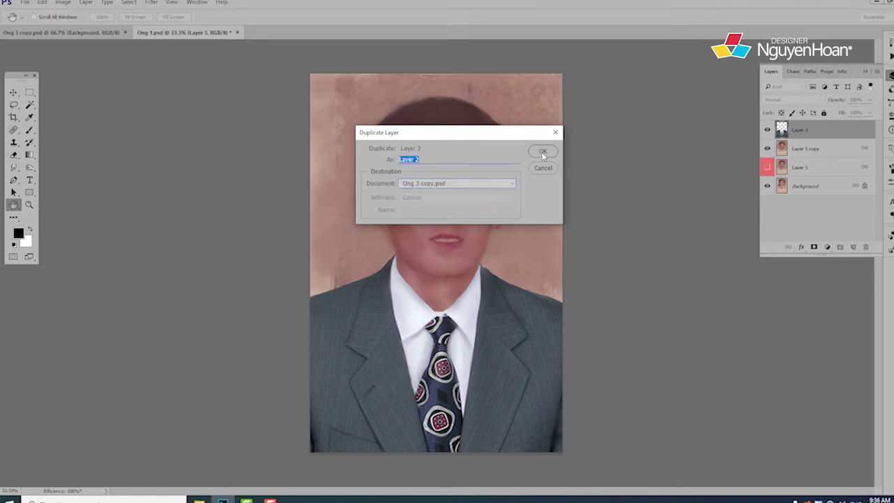
click(539, 151)
Step: Hide every layer above the Background in Ong 1.psd to isolate the original damaged photo
click(767, 130)
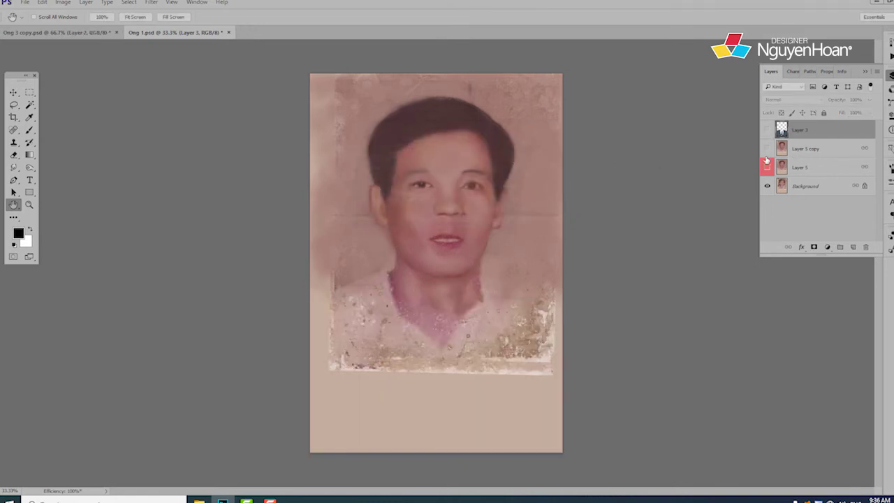
click(766, 148)
click(806, 187)
click(766, 167)
click(767, 166)
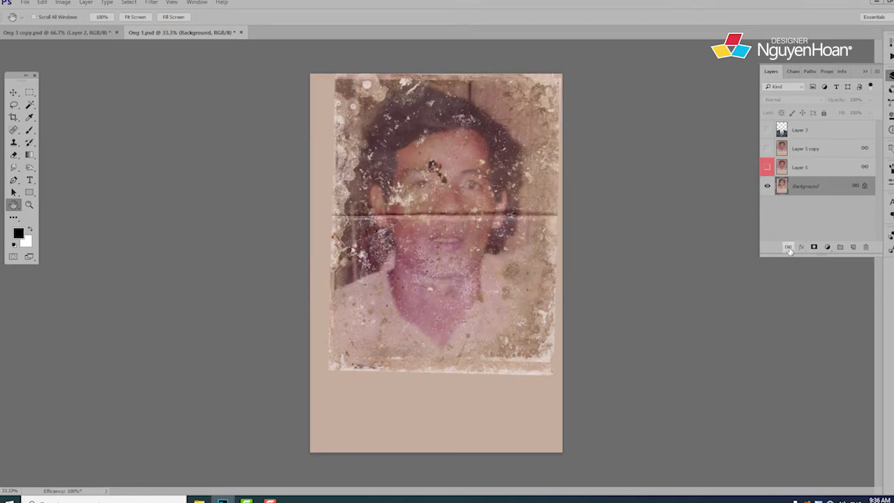
Step: Duplicate the damaged Background photo from Ong 1.psd into Ong 3 copy.psd as Background copy 2, and close Ong 1.psd
right_click(855, 186)
click(837, 206)
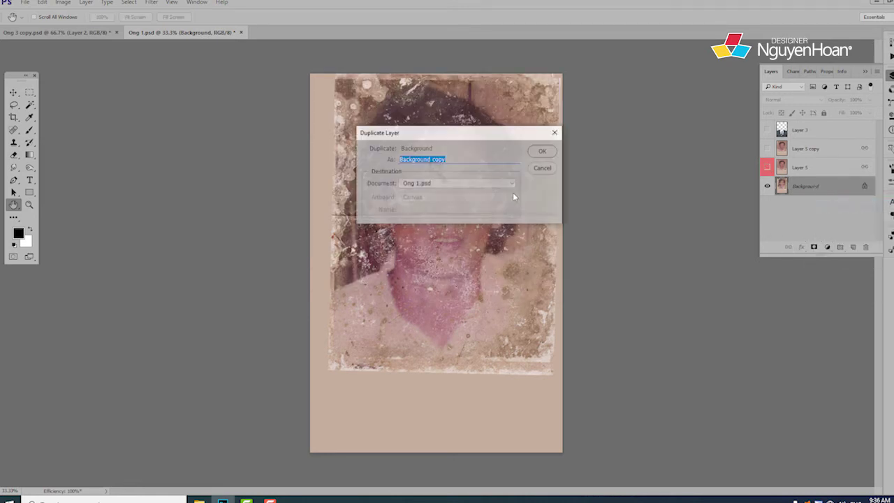
click(482, 182)
click(429, 193)
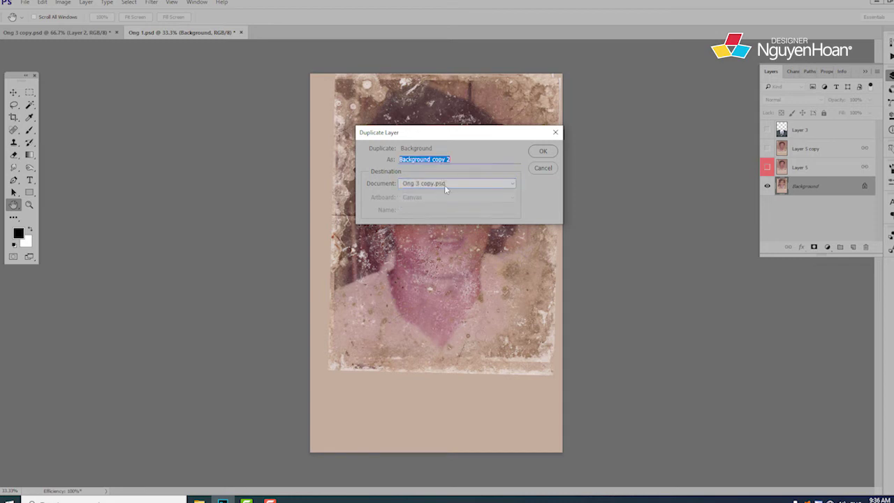
click(542, 151)
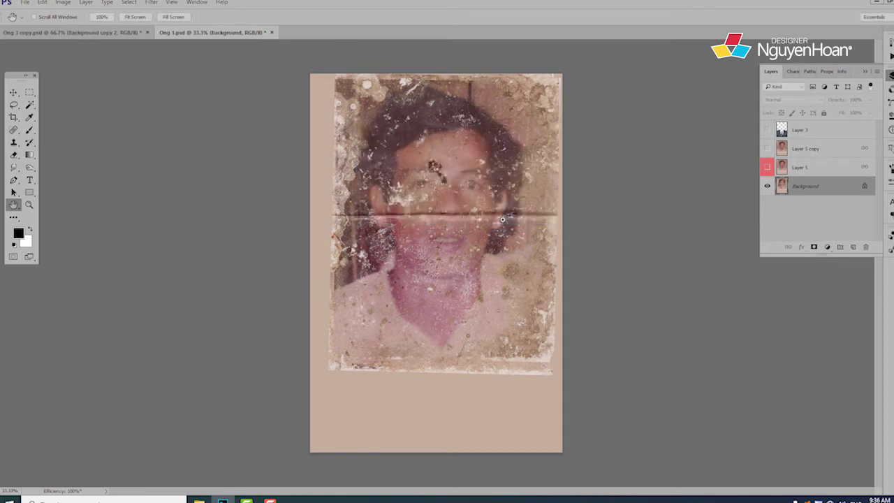
key(ctrl+w)
click(461, 188)
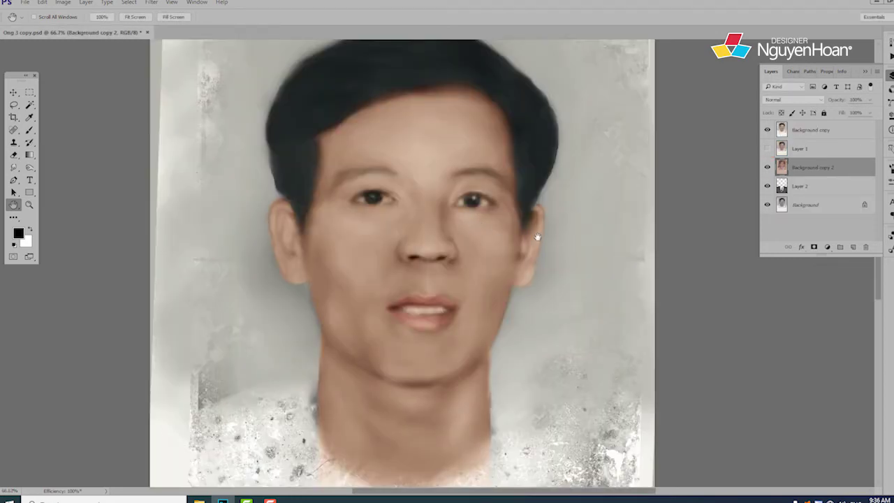
Step: Bring the suit layer, Layer 2, to the top of the layer stack and save the document
click(812, 187)
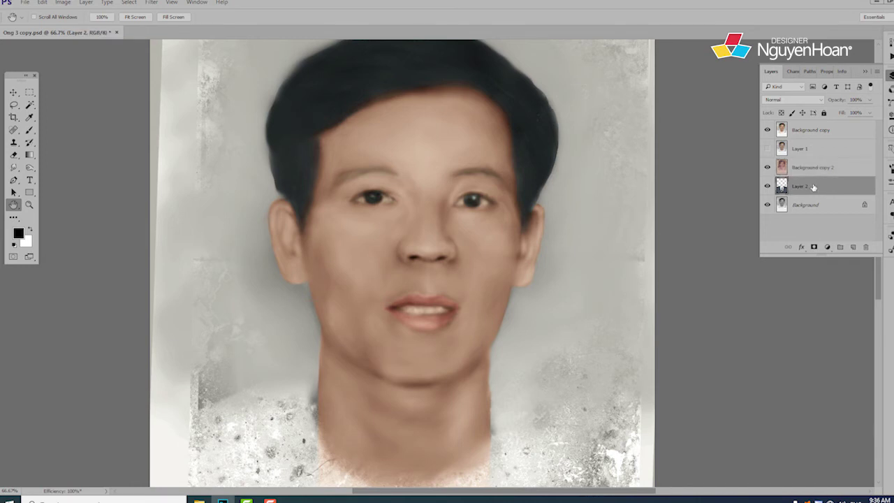
key(ctrl+shift+bracketright)
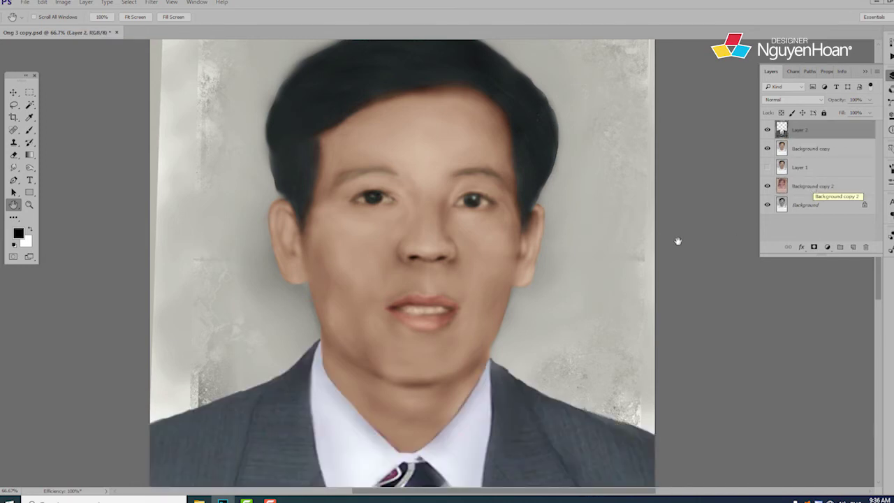
alt+click(485, 263)
drag(470, 263, 487, 203)
key(ctrl+s)
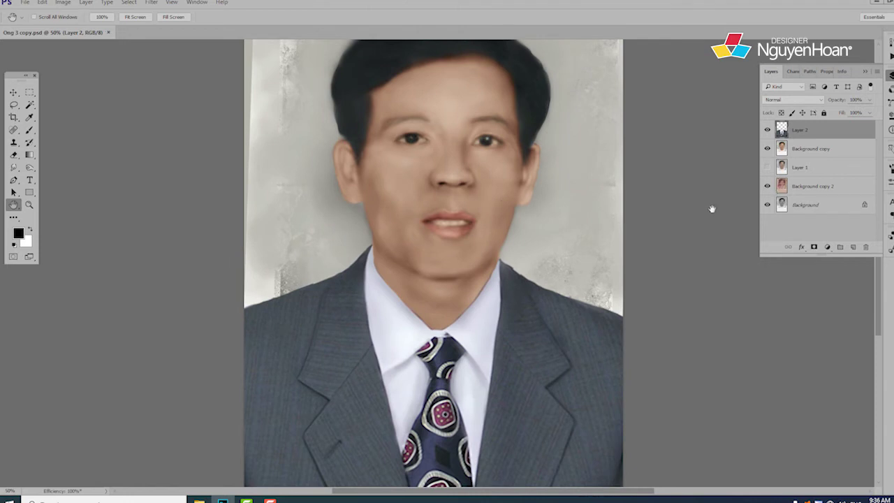
Step: Hide Layer 2 and Background copy so the damaged photo on Background copy 2 is exposed
click(766, 130)
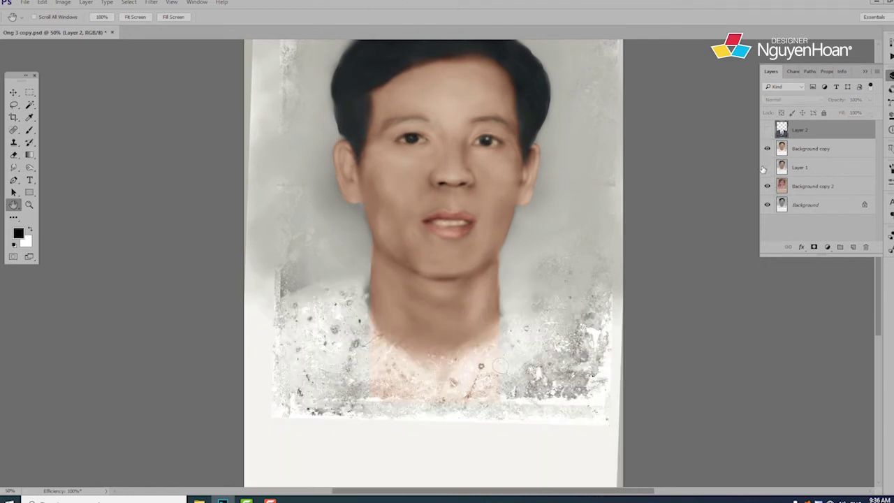
click(766, 148)
click(766, 186)
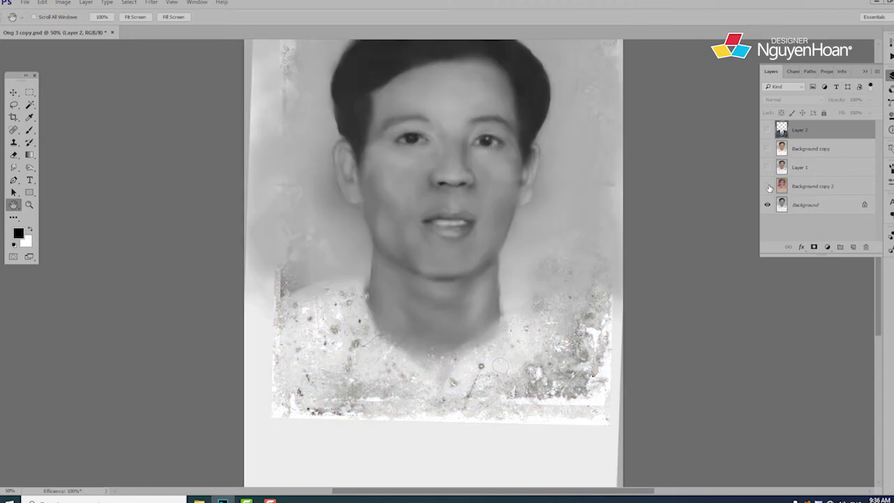
click(767, 186)
click(821, 193)
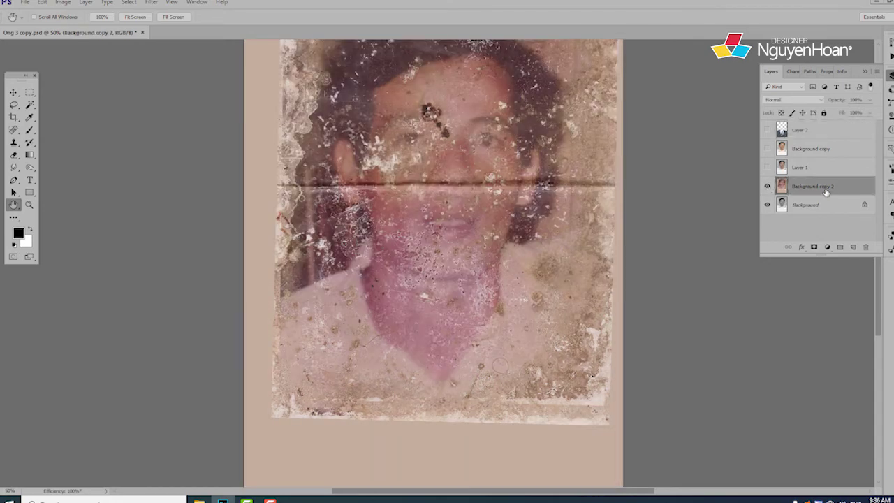
Step: Duplicate the greyscale Background layer and place Background copy 2 directly beneath the duplicate
click(824, 206)
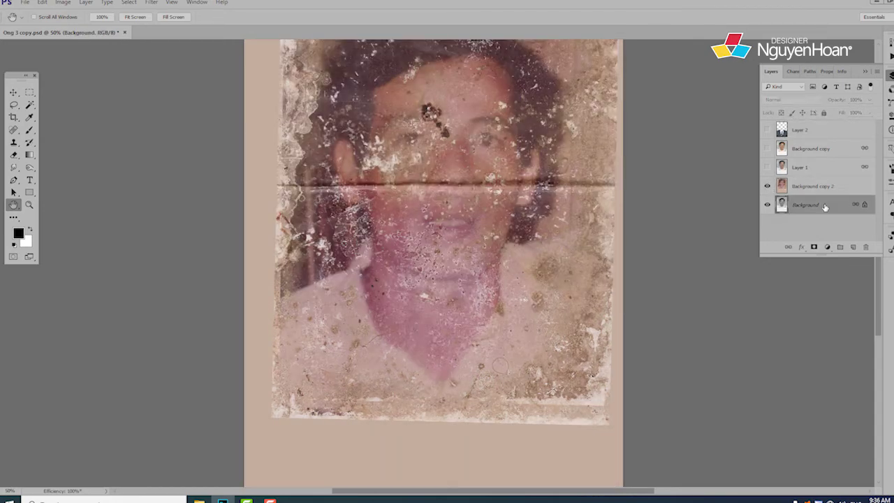
key(ctrl+j)
click(814, 186)
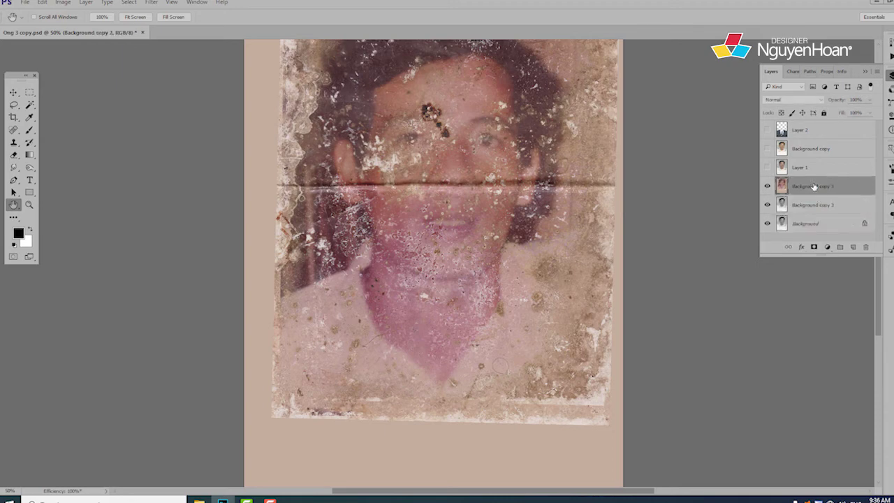
drag(813, 186, 813, 213)
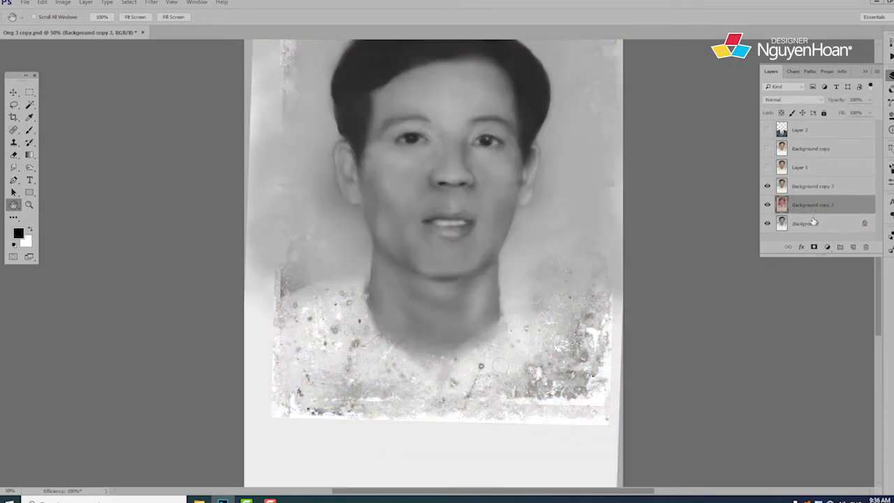
Step: Hide the greyscale Background copy 3, merge Background copy 2 into the Background, and compare the greyscale and damaged versions
click(766, 187)
shift+click(807, 224)
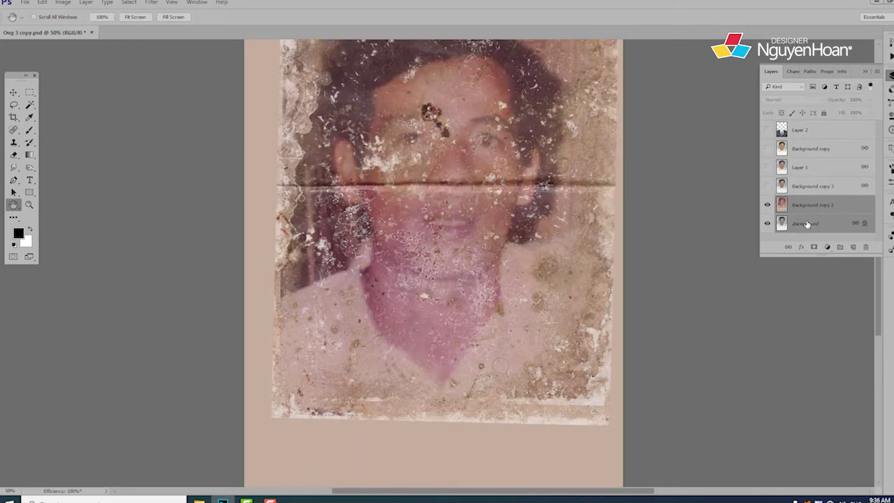
key(ctrl+e)
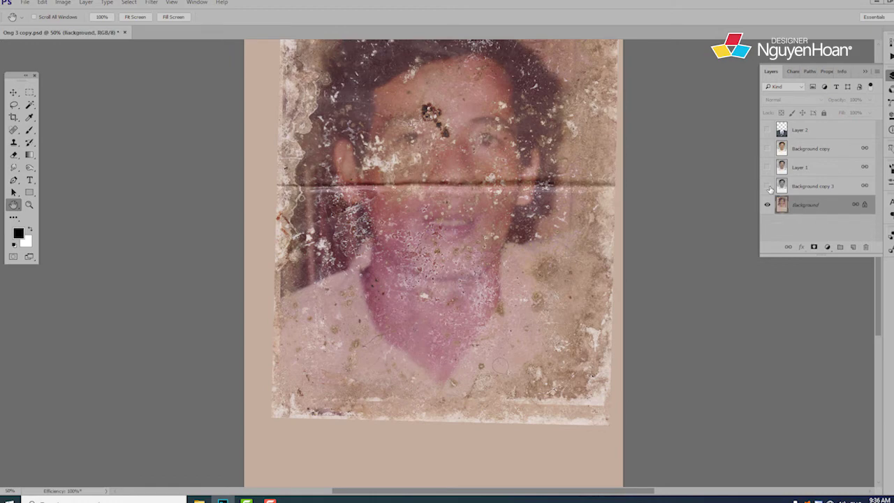
click(767, 186)
click(767, 187)
click(767, 186)
click(768, 186)
Step: Load channel 1 as a selection and copy the damaged photo's head and neck from the Background onto a new layer
click(790, 71)
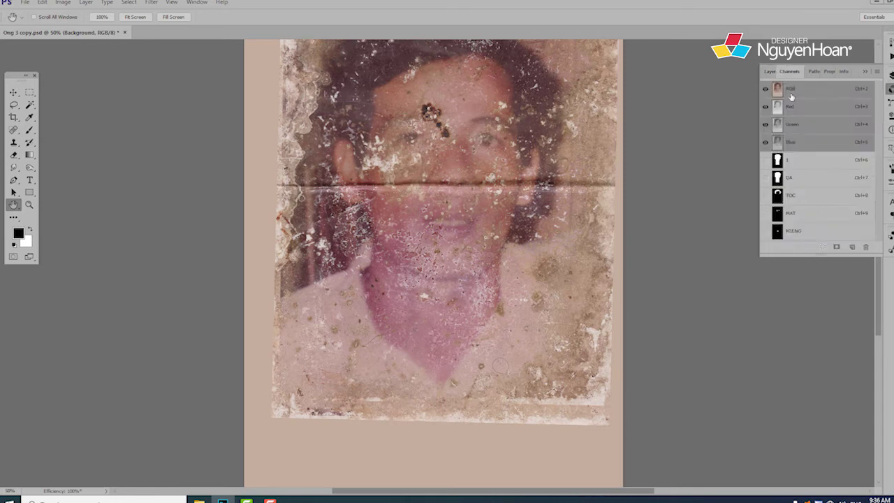
click(800, 178)
click(798, 162)
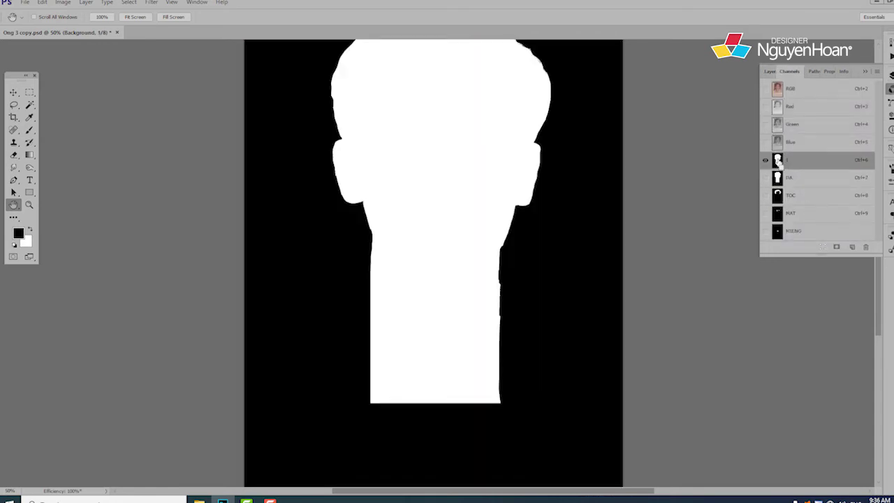
ctrl+click(777, 162)
click(770, 71)
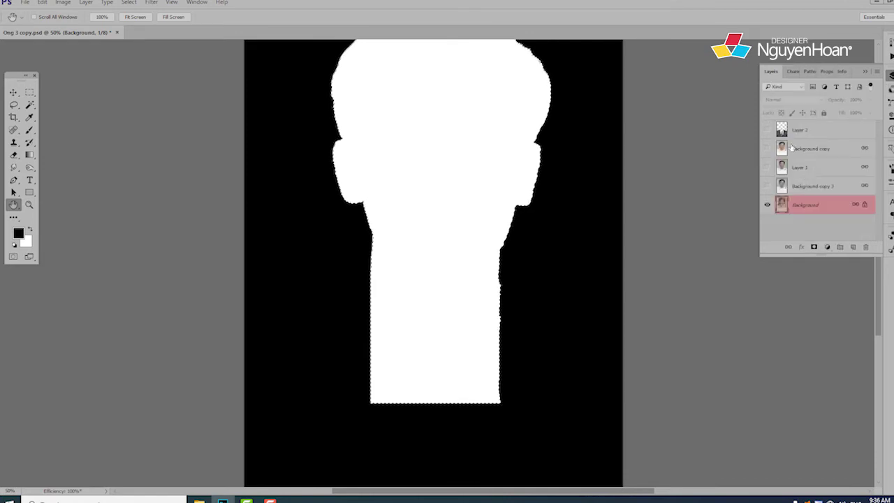
click(809, 205)
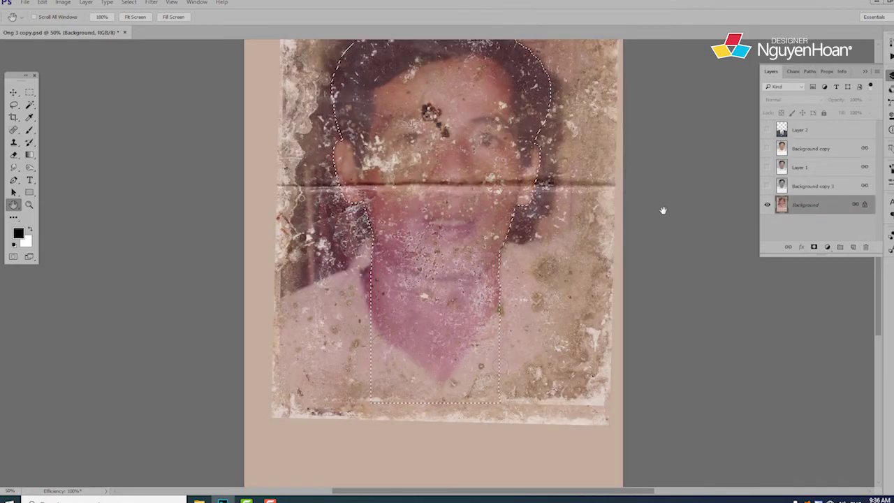
key(ctrl+j)
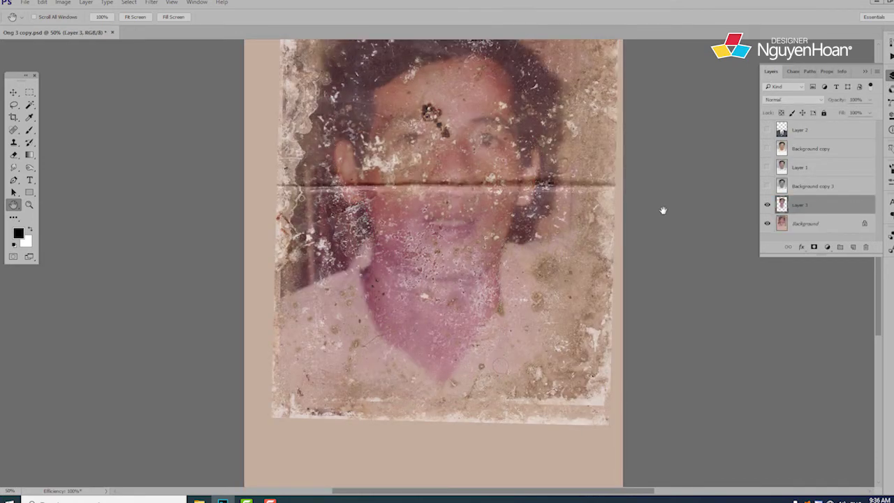
Step: Copy the colourized head and neck from Background copy onto a new layer using the channel 1 selection, and delete Background copy
click(821, 147)
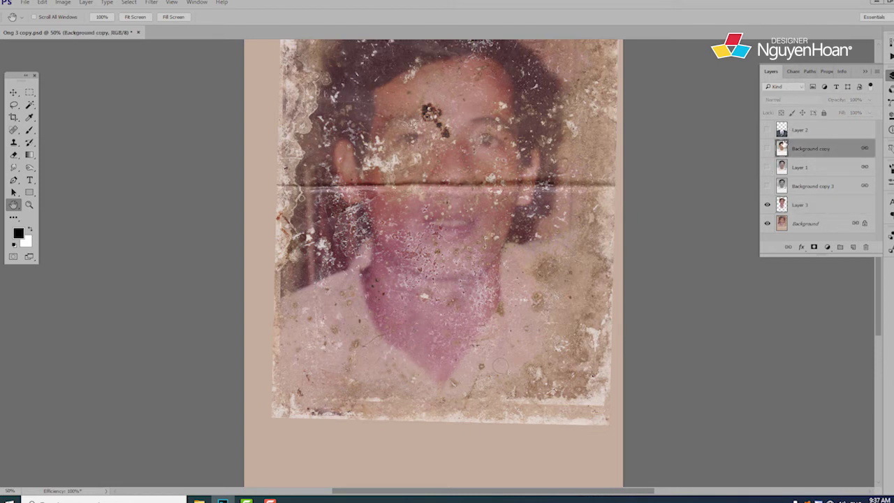
click(790, 72)
click(809, 166)
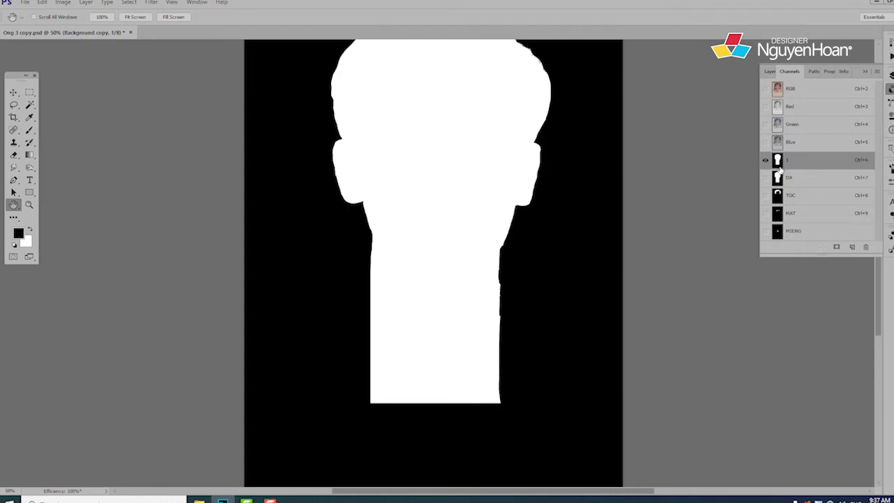
ctrl+click(777, 160)
click(769, 73)
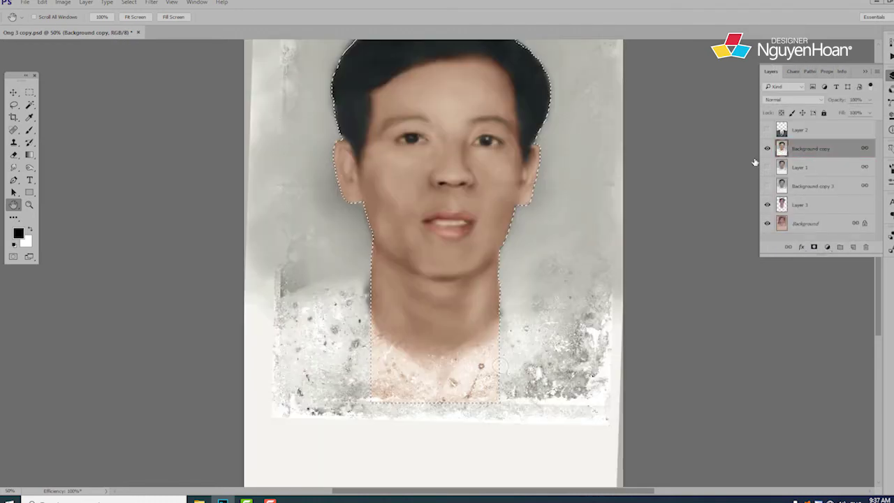
click(796, 150)
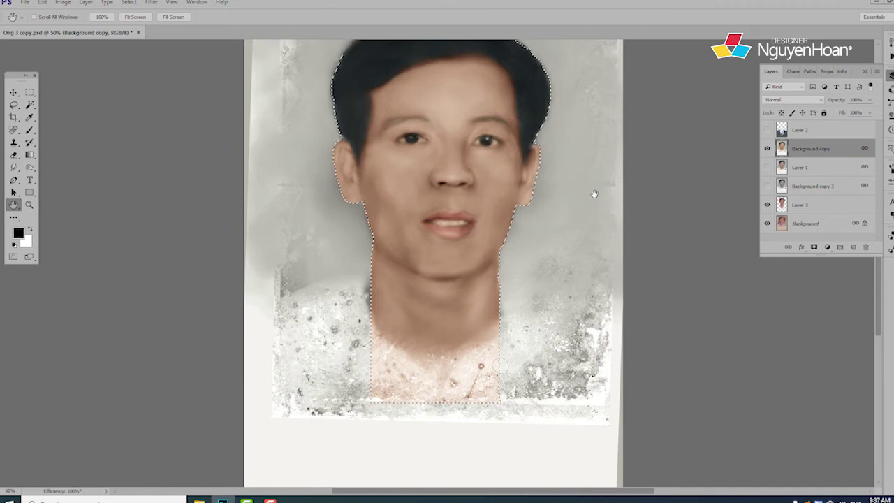
key(ctrl+j)
drag(816, 171, 864, 247)
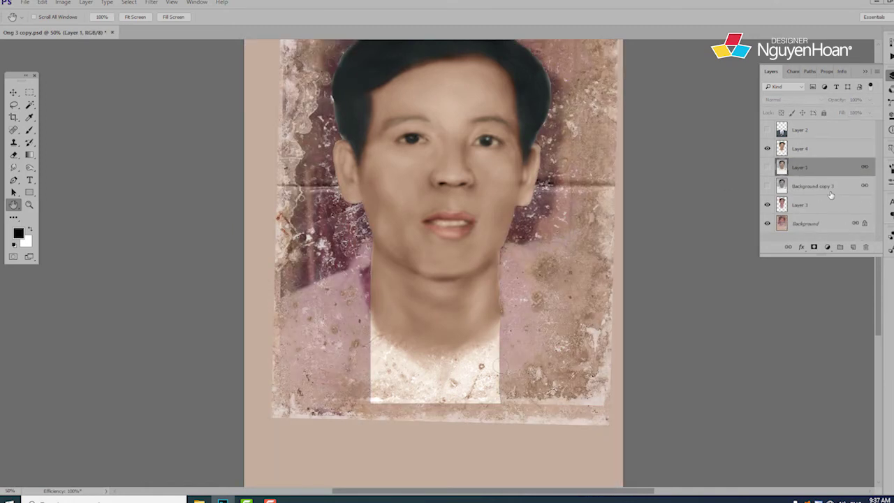
Step: Hide the colourized head cutout, Layer 4, and delete Layer 1
click(766, 167)
click(767, 148)
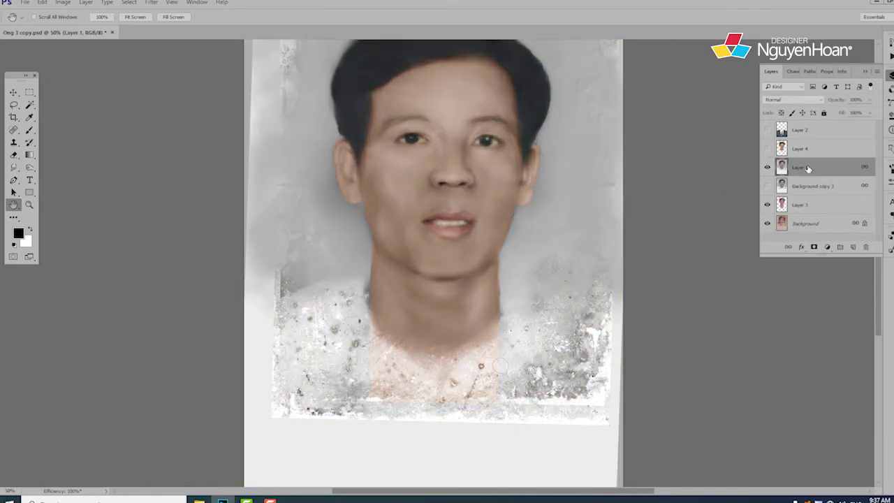
click(866, 246)
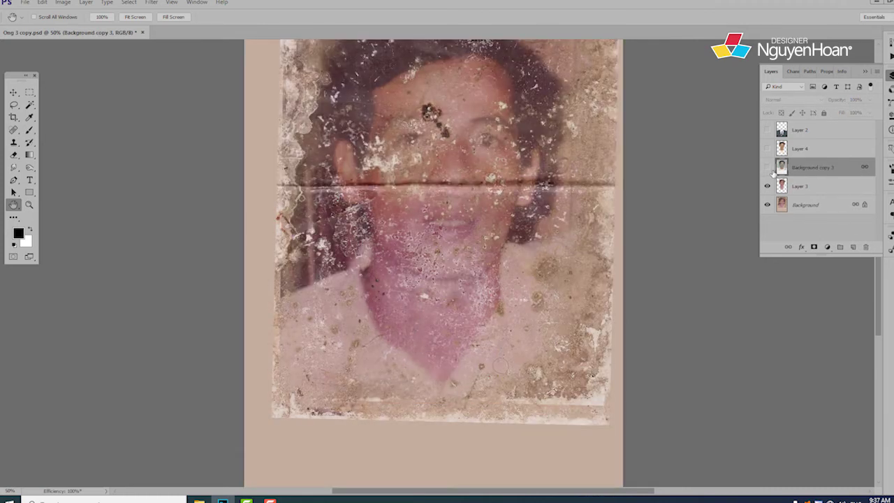
Step: Show Background copy 3, copy its greyscale head and neck onto a new layer using the channel 1 selection, and delete Background copy 3
click(767, 167)
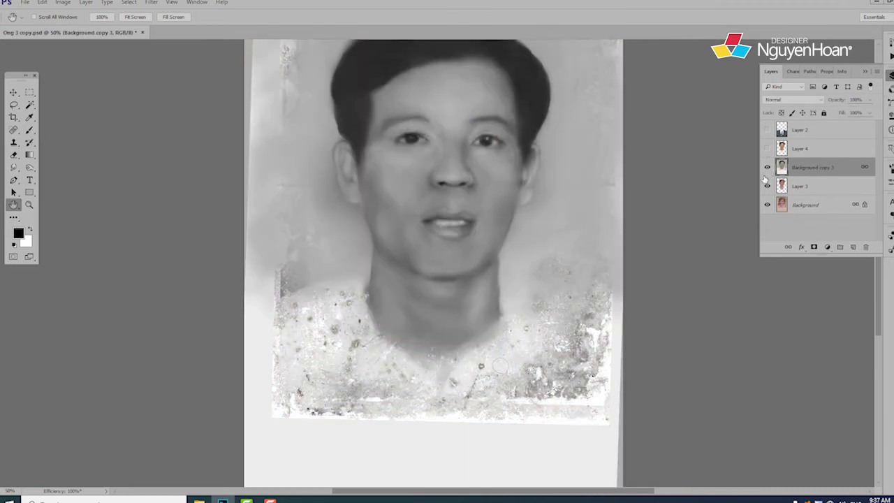
click(793, 71)
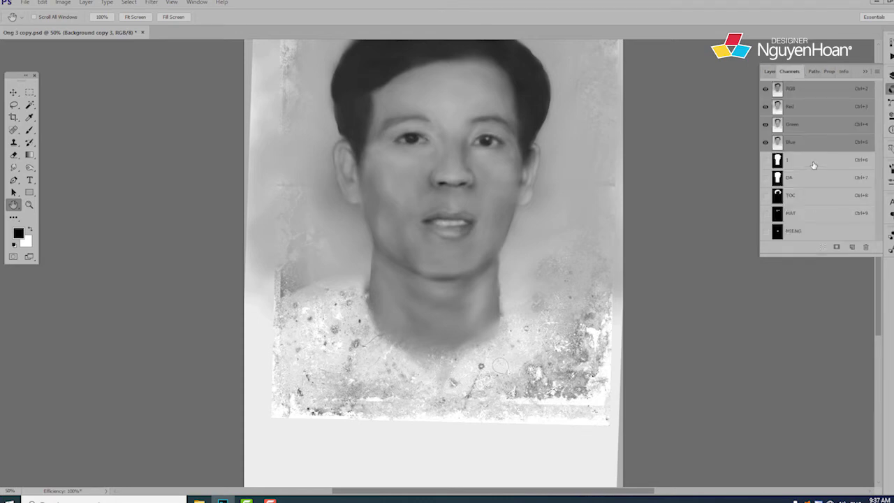
click(813, 164)
ctrl+click(777, 159)
click(770, 71)
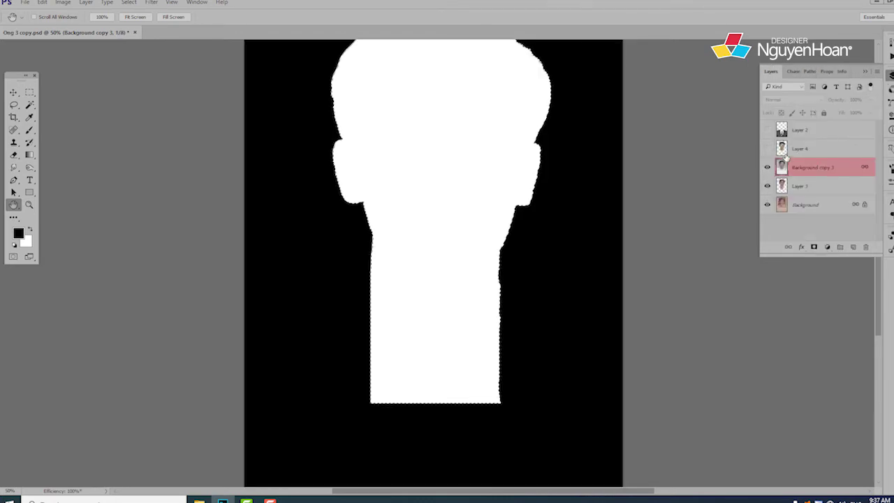
click(789, 167)
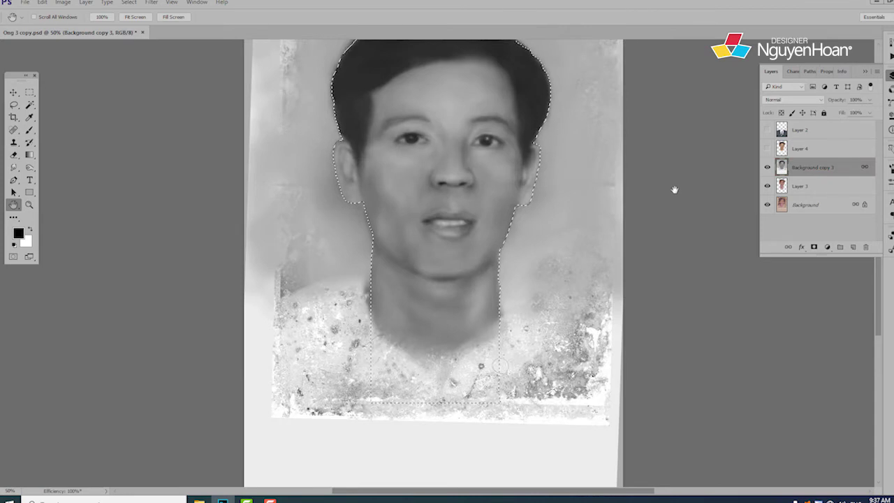
key(ctrl+j)
click(824, 189)
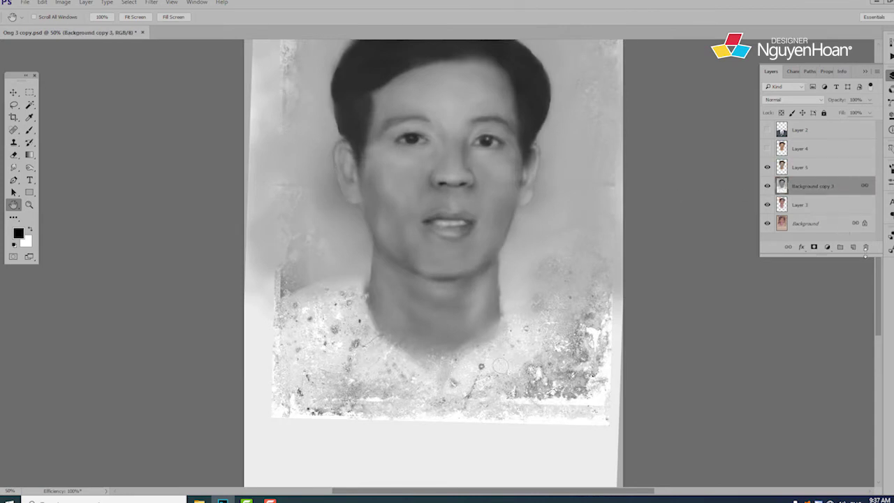
click(865, 248)
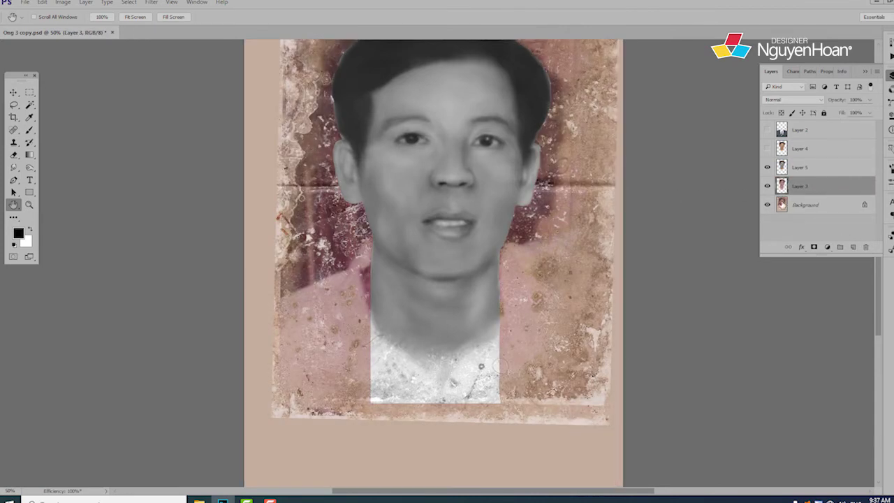
Step: Hide the greyscale head cutout, Layer 5, and link Layers 3, 4 and 5 with the Background
click(766, 167)
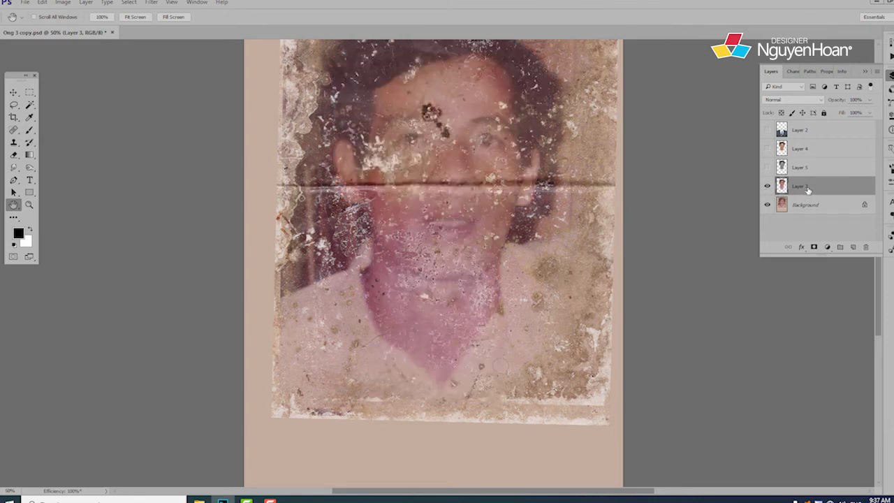
ctrl+click(812, 170)
ctrl+click(816, 155)
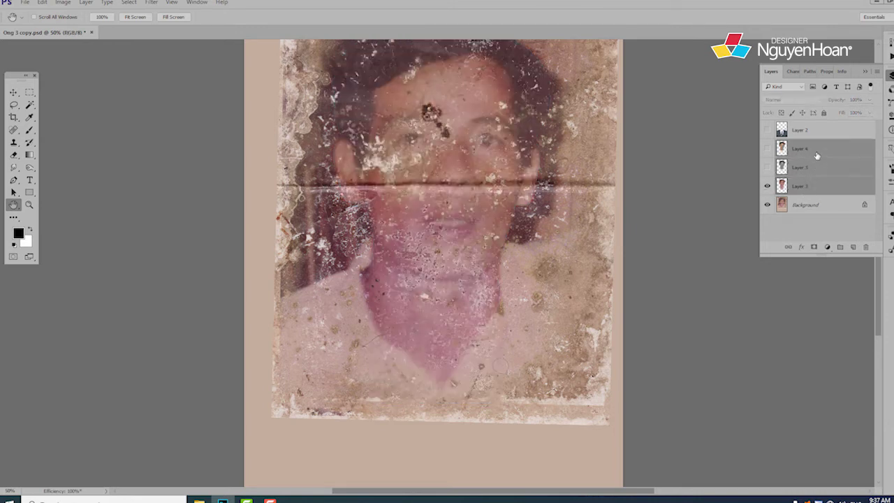
ctrl+click(817, 209)
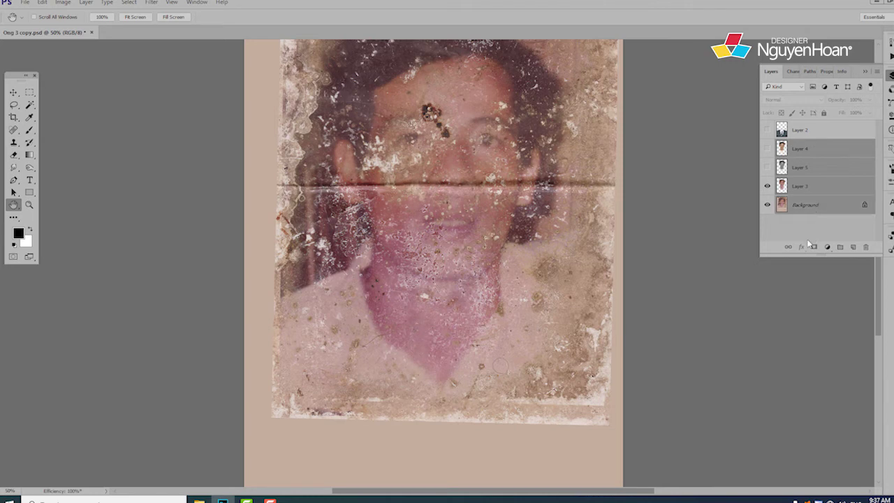
click(787, 246)
click(810, 155)
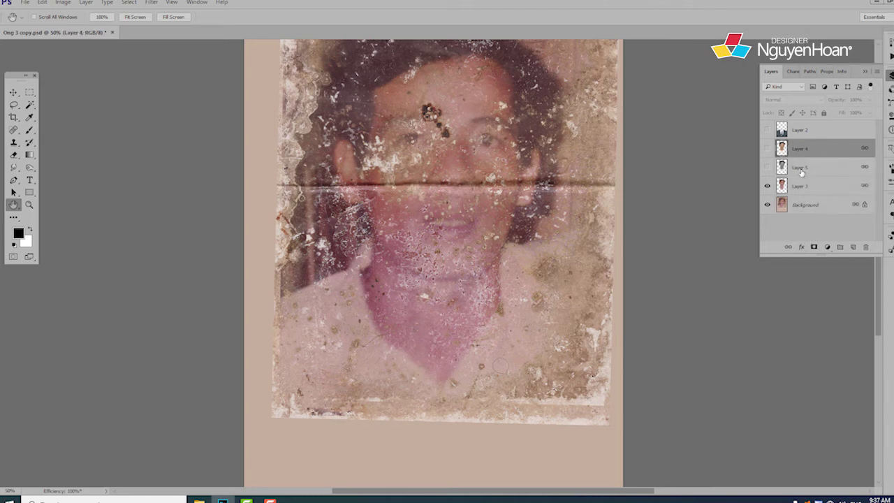
Step: Label the damaged head cutout, Layer 3, red and show the colourized head, Layer 4
click(802, 187)
right_click(803, 187)
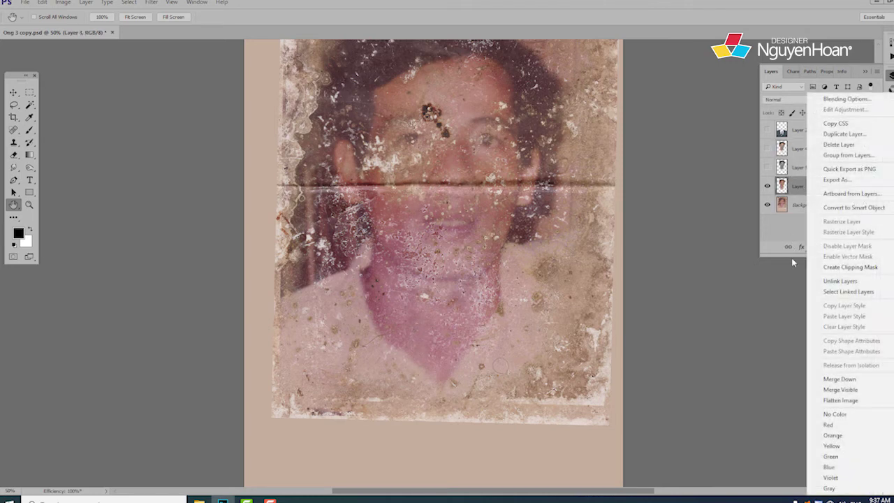
click(827, 423)
click(813, 169)
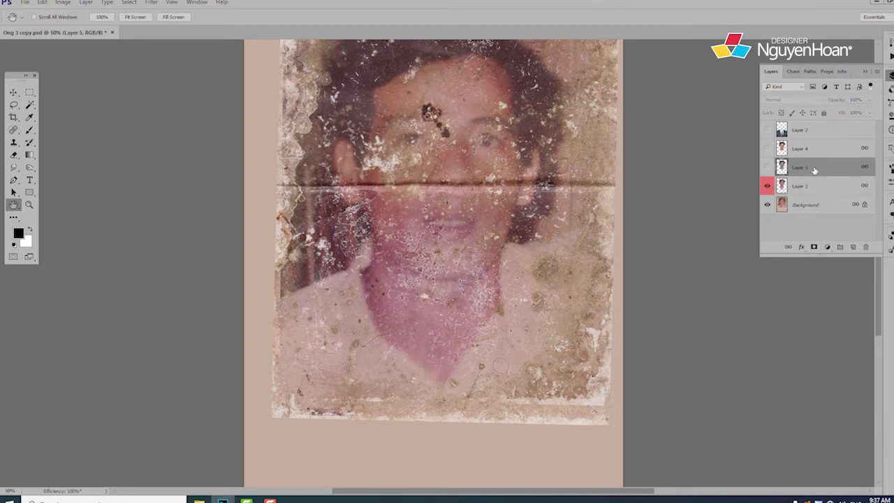
click(791, 149)
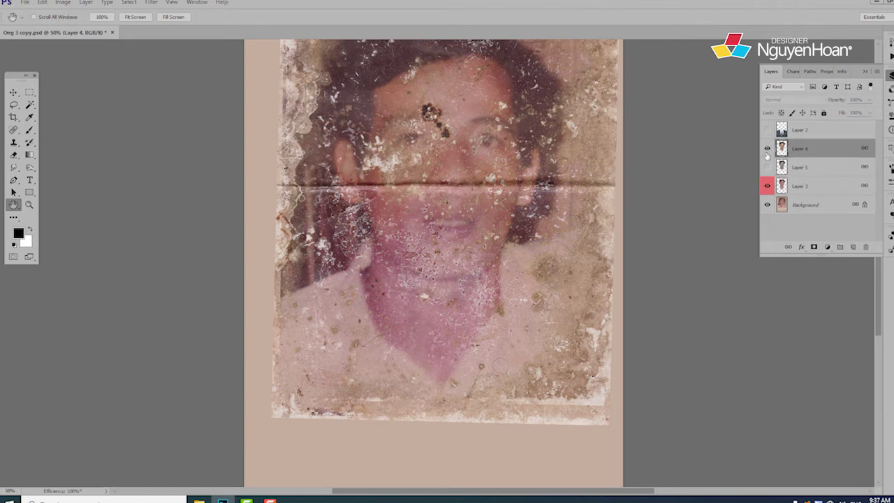
click(767, 148)
Step: Add a Gradient fill layer above Layer 3 using the Black, White preset
click(807, 187)
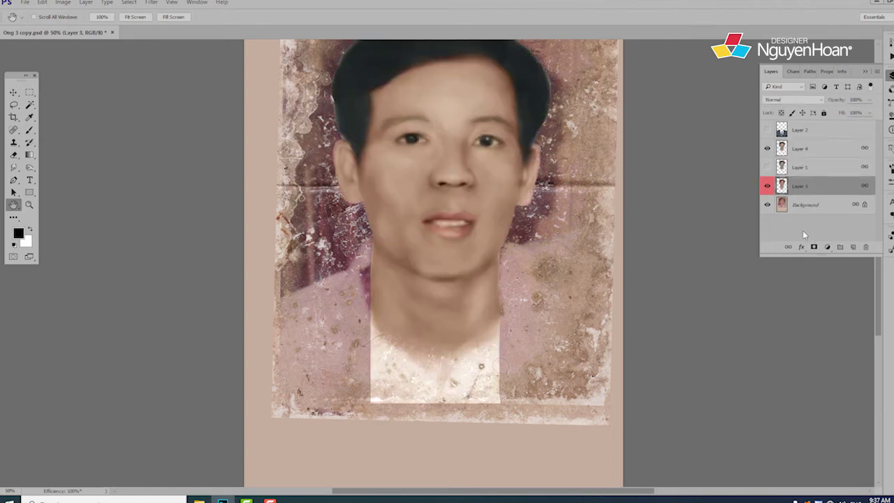
click(826, 247)
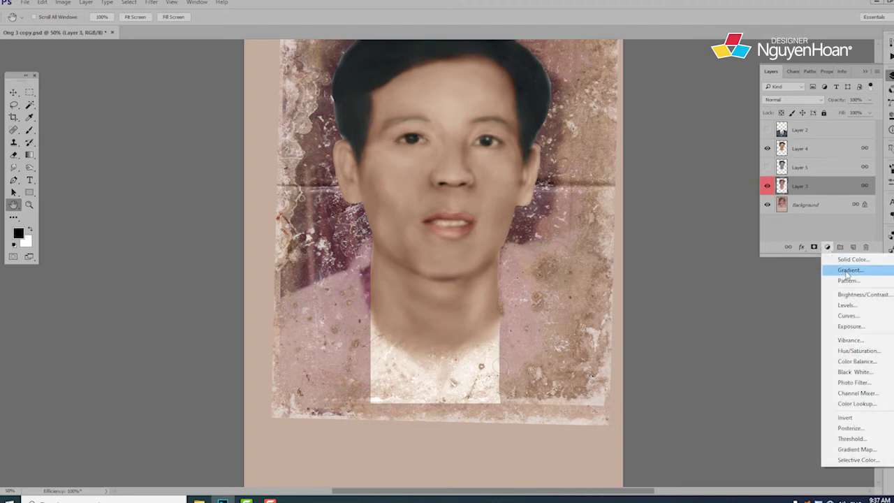
click(848, 276)
click(730, 105)
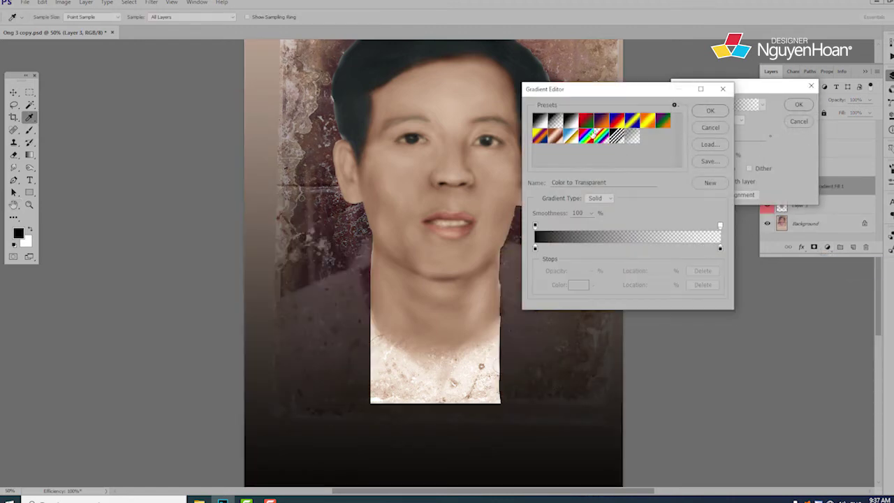
click(571, 122)
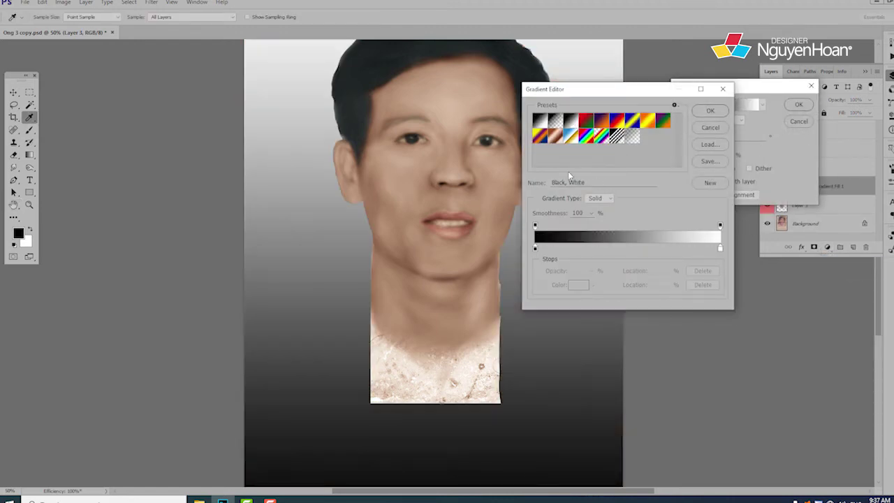
Step: Set the gradient's black stop to blue 009cff and reverse the gradient
click(534, 250)
click(577, 285)
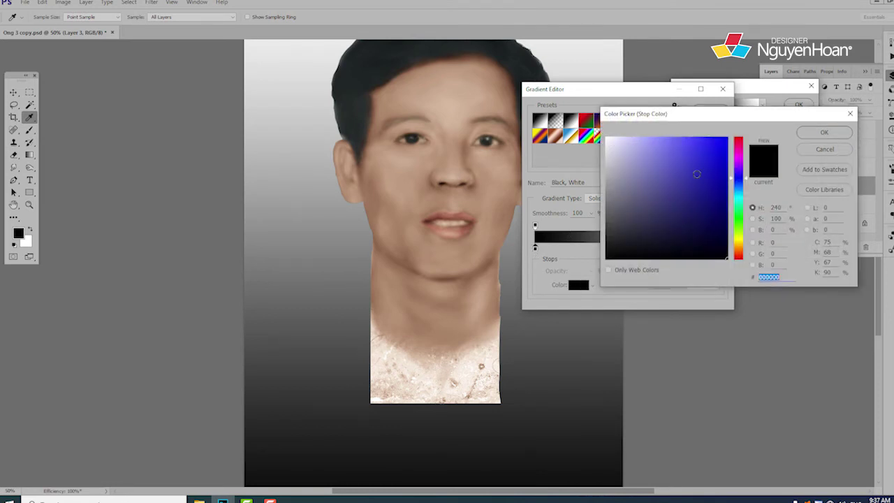
drag(741, 187, 742, 192)
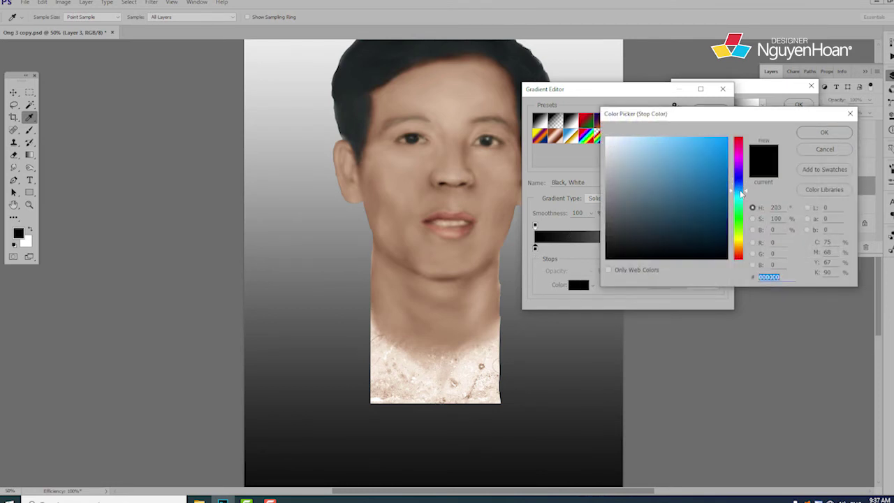
drag(698, 151, 735, 132)
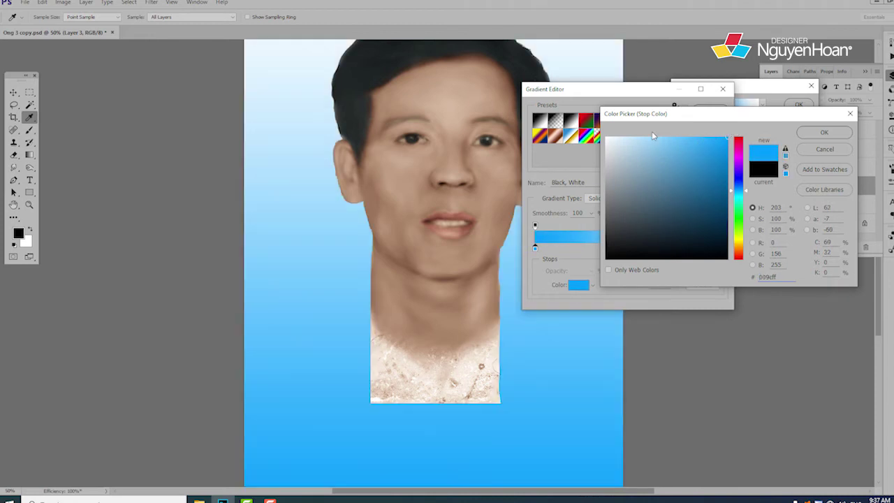
click(823, 133)
click(710, 112)
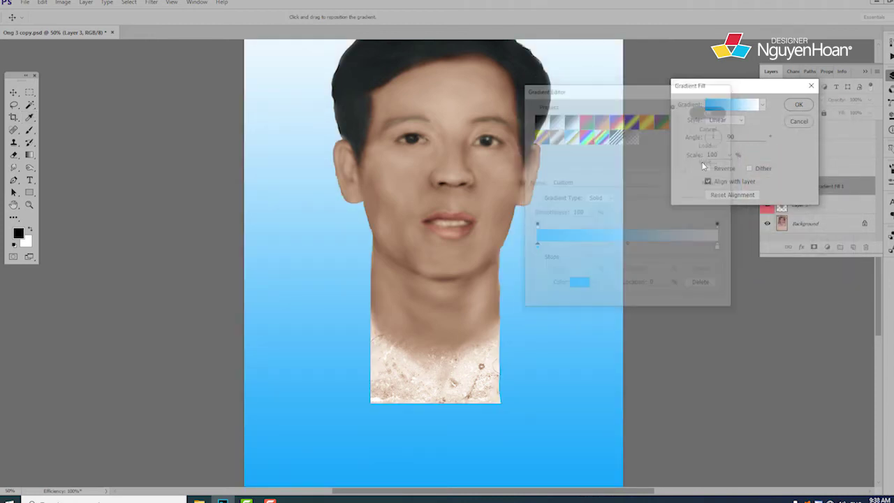
click(707, 168)
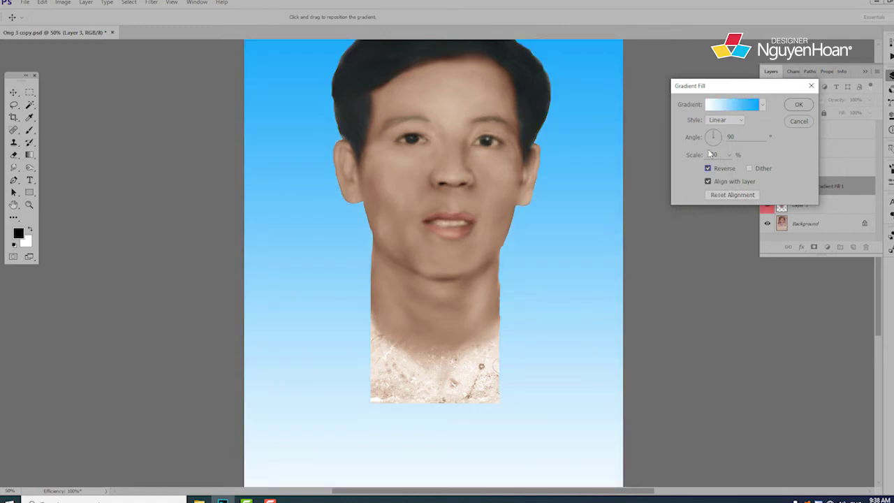
Step: Change the gradient's white stop to a light blue, about 95d6ff
click(732, 104)
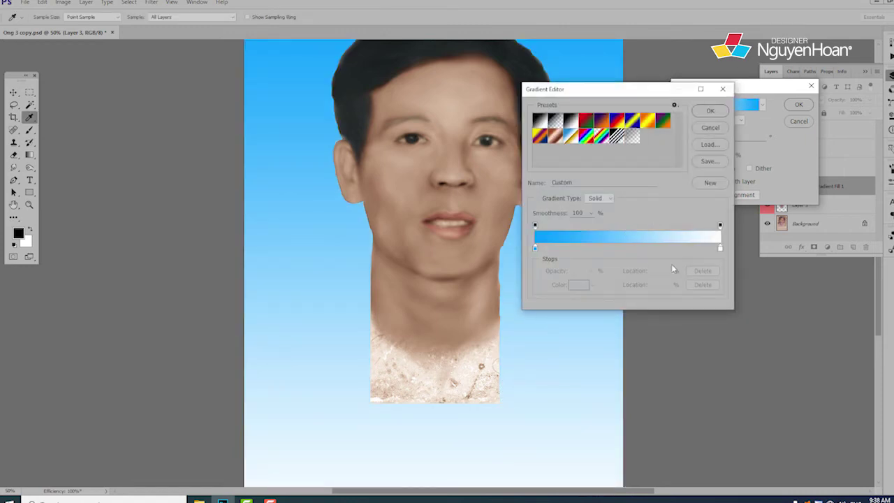
click(720, 249)
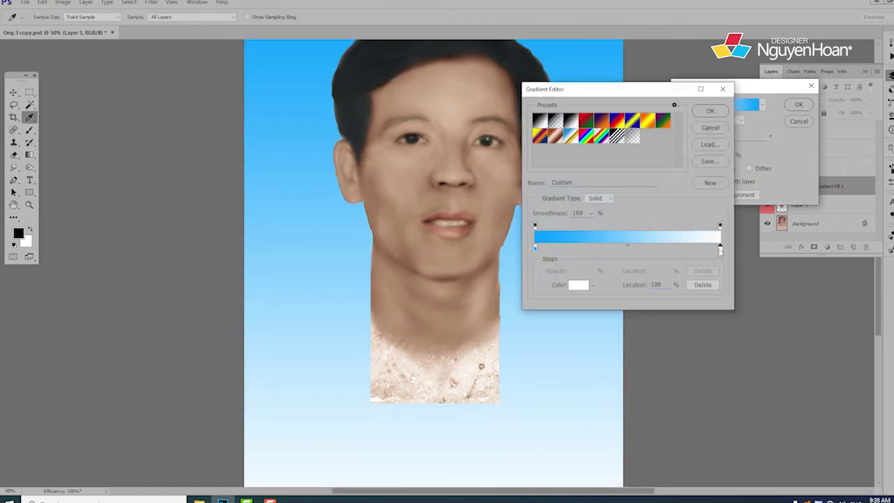
click(578, 284)
click(542, 340)
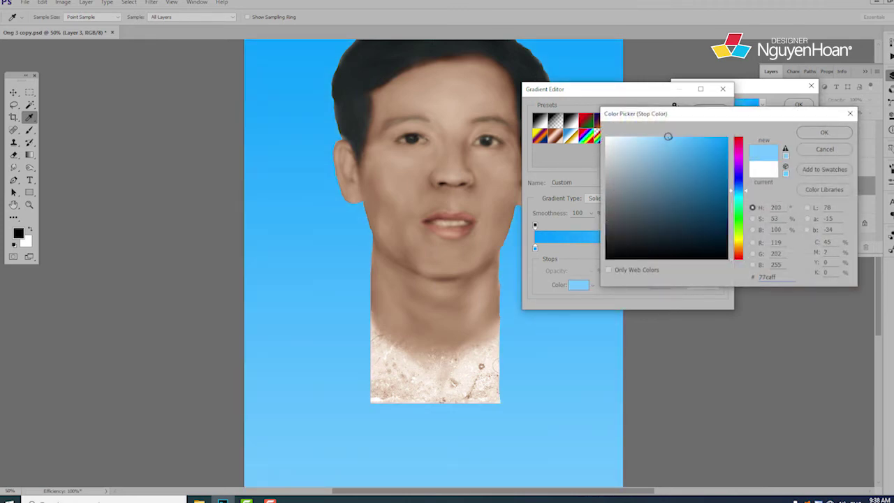
drag(672, 138, 655, 133)
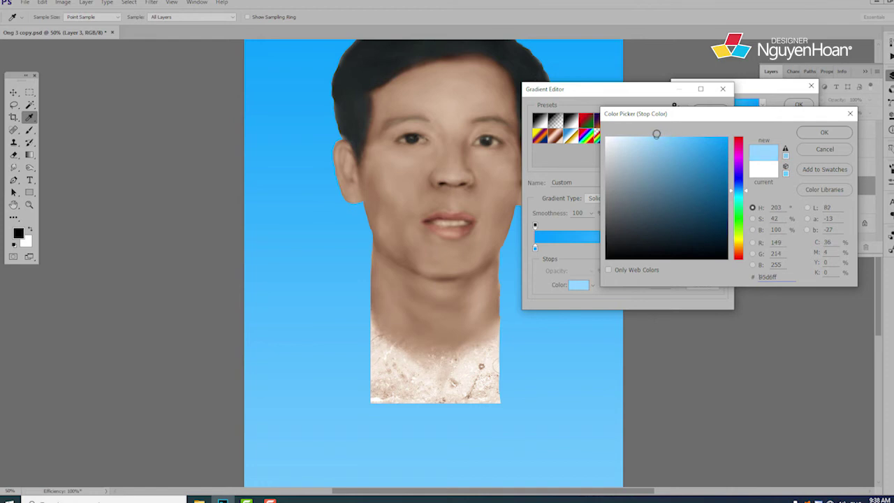
click(823, 132)
click(706, 116)
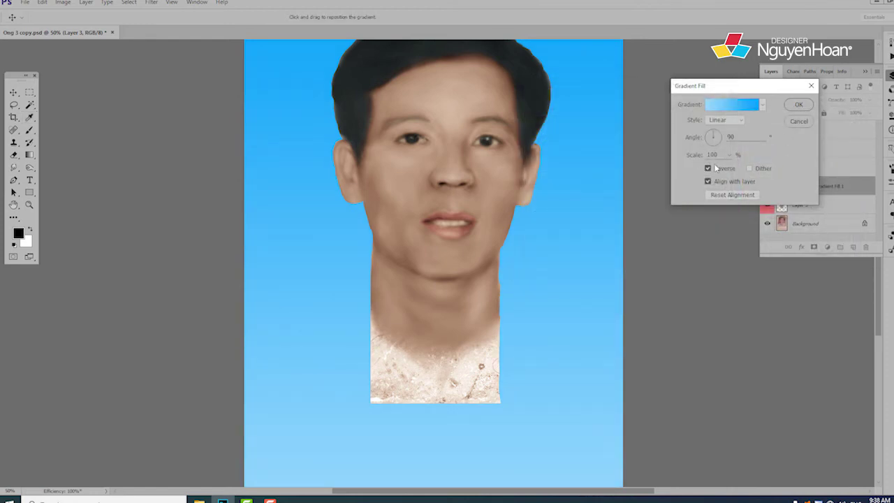
Step: Apply the gradient fill with Reverse enabled and show the suit layer, Layer 2
click(707, 169)
click(707, 168)
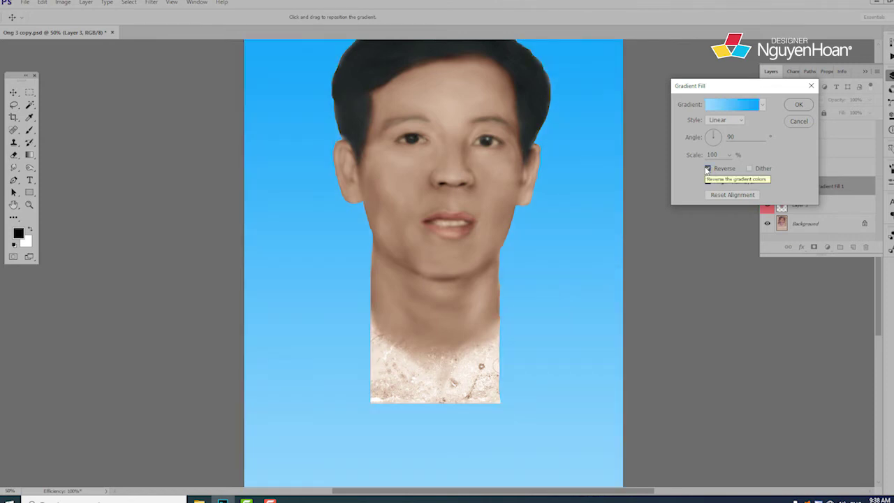
click(797, 104)
click(799, 131)
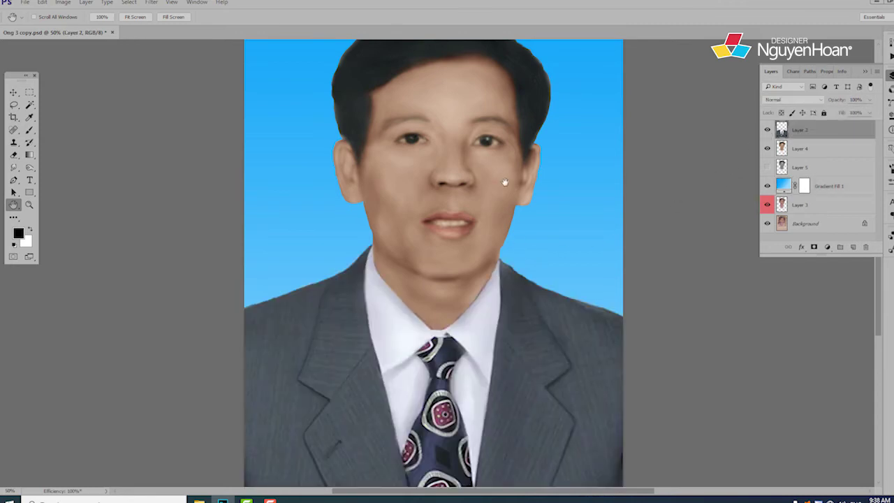
drag(504, 183, 505, 265)
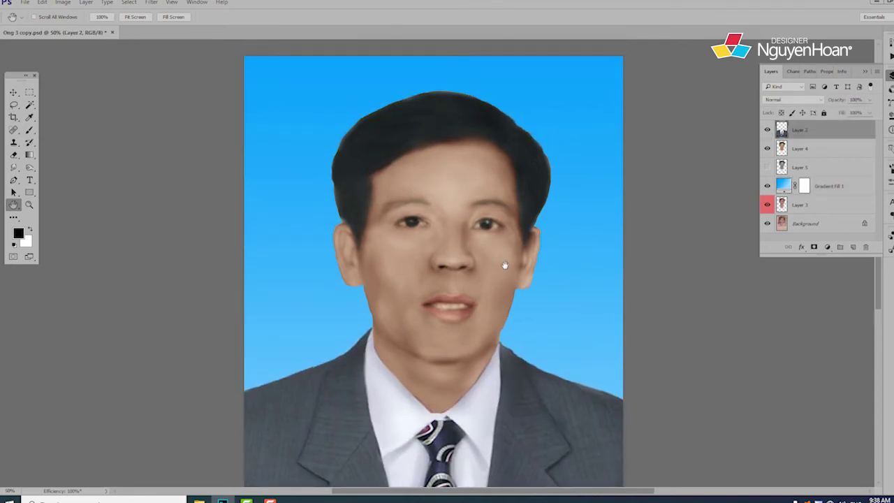
Step: Set the Gradient Fill 1 layer's style to Radial and its scale to 120%
click(836, 186)
double_click(782, 186)
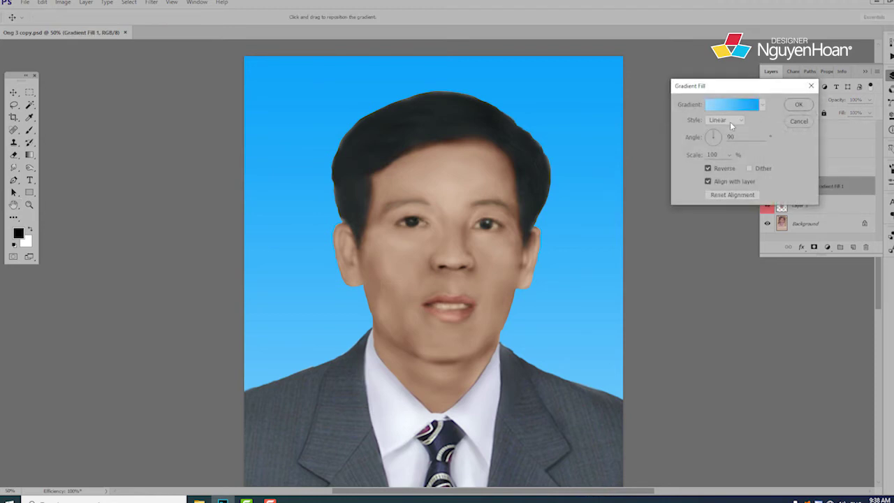
click(730, 121)
click(719, 130)
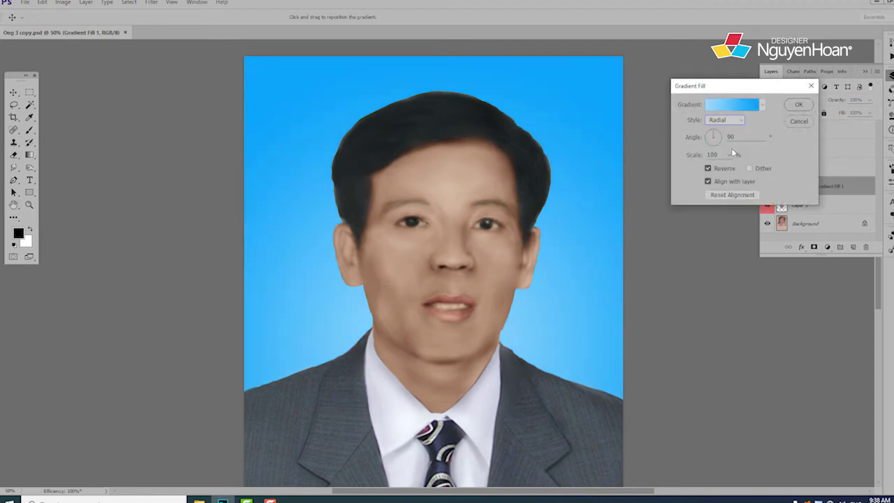
click(695, 155)
text(120)
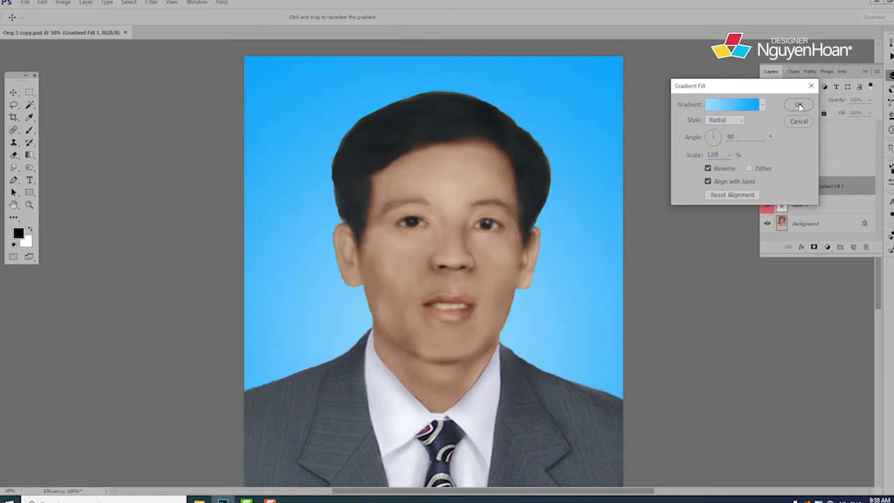
click(799, 105)
Step: Change the darker stop of Gradient Fill 1 to a slightly deeper, fully saturated blue, and select Layer 4
double_click(780, 186)
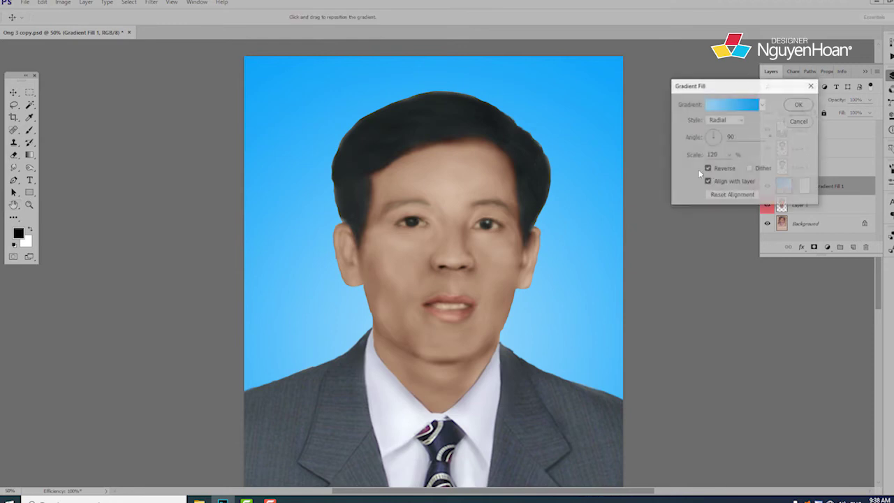
click(733, 106)
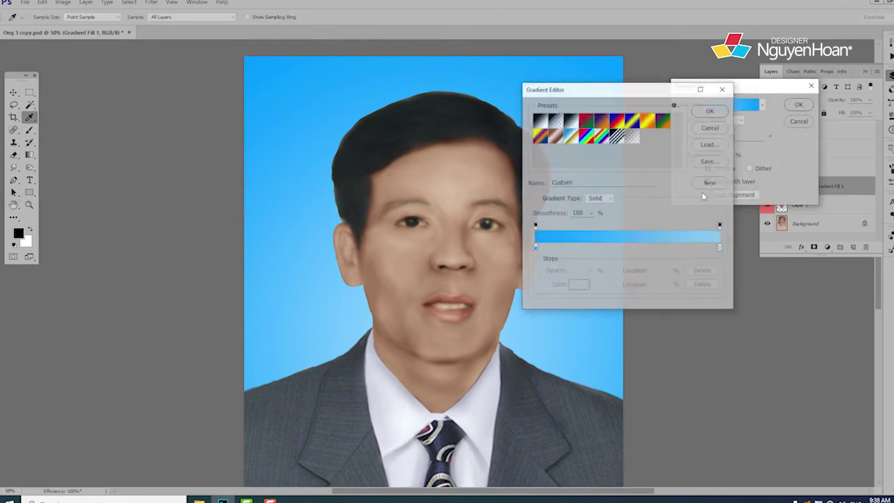
click(535, 248)
click(576, 286)
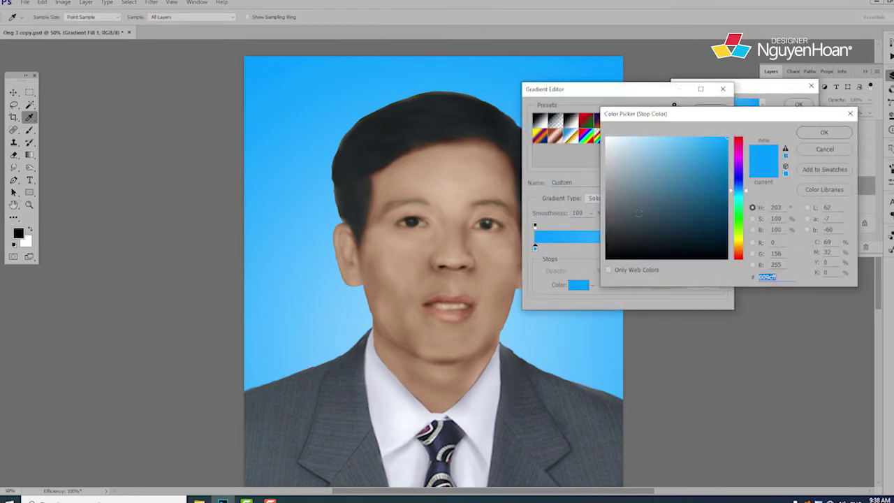
click(826, 262)
text(3)
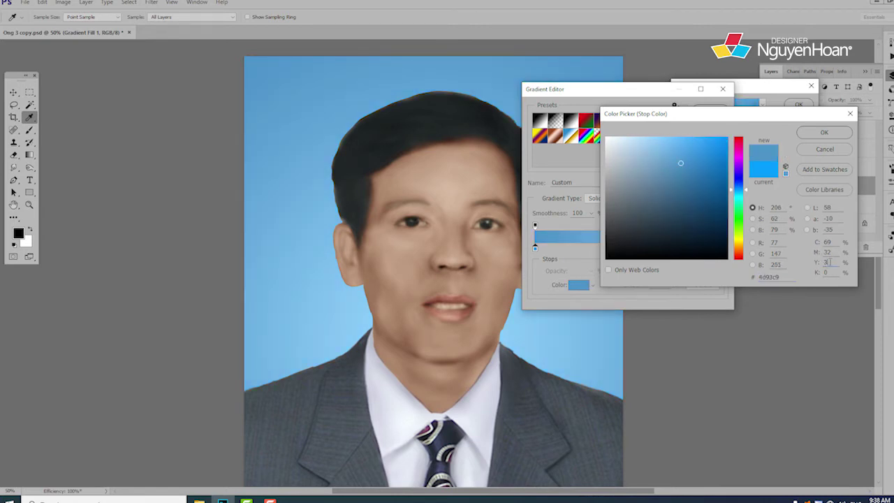
text(1)
mouse_move(691, 161)
mouse_down()
mouse_move(692, 147)
mouse_move(730, 134)
mouse_up()
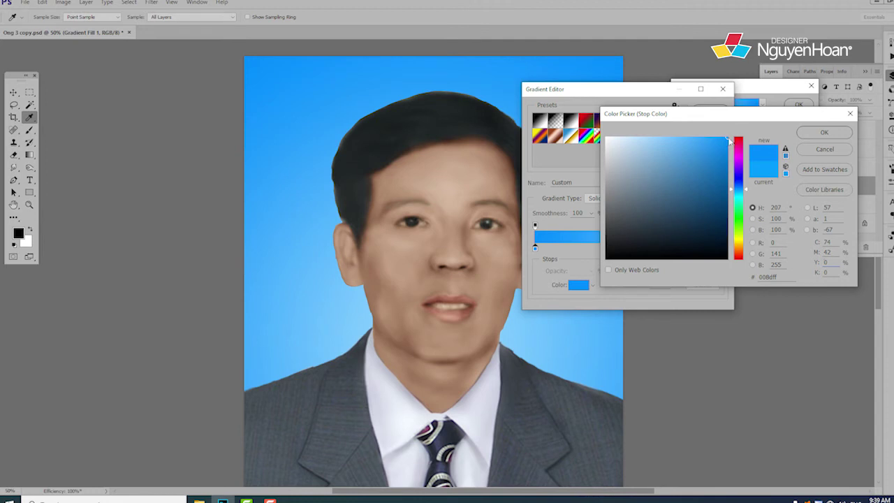
drag(727, 138, 729, 135)
click(821, 133)
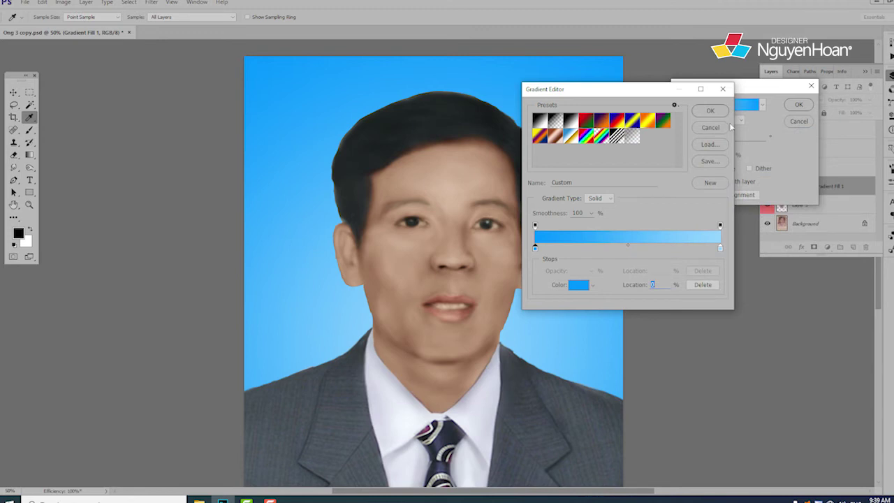
click(710, 111)
click(798, 104)
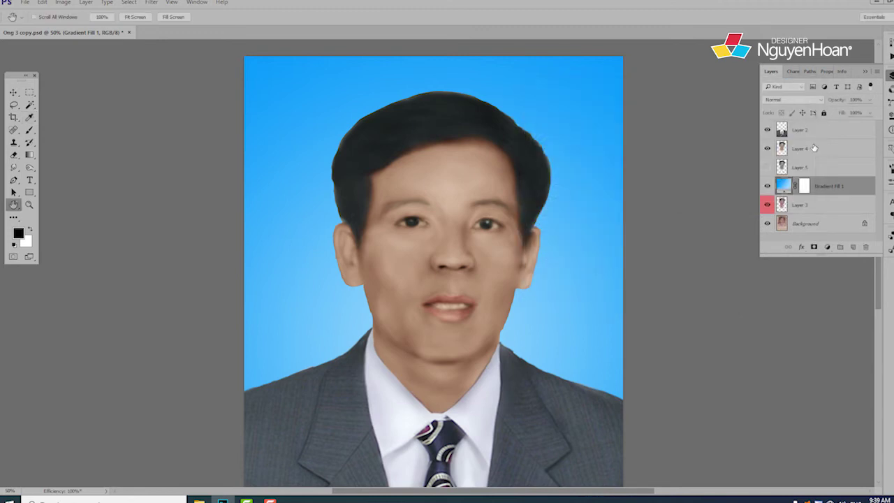
key(alt+bracketright)
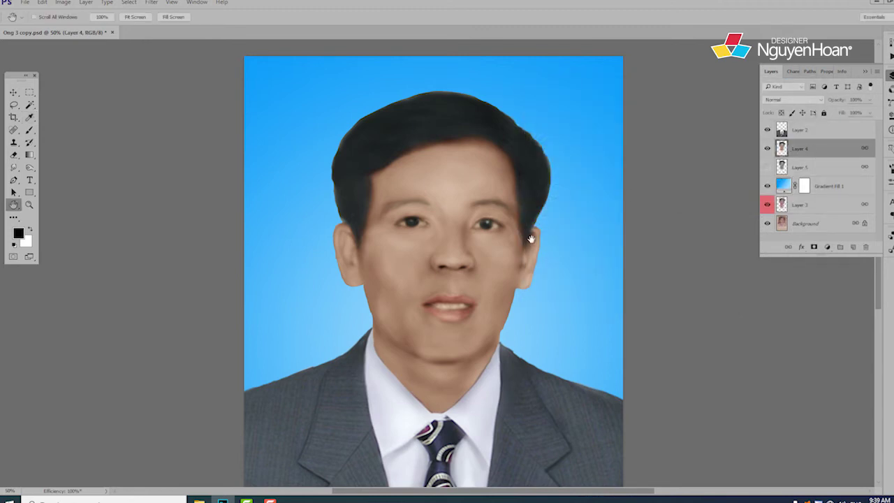
Step: Move Layer 3 above Gradient Fill 1, reselect Layer 4 and save the document
click(800, 207)
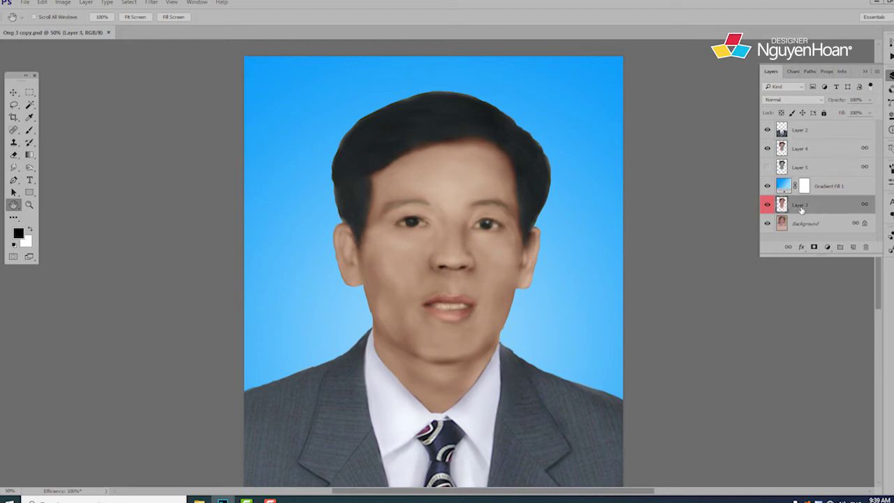
key(ctrl+bracketright)
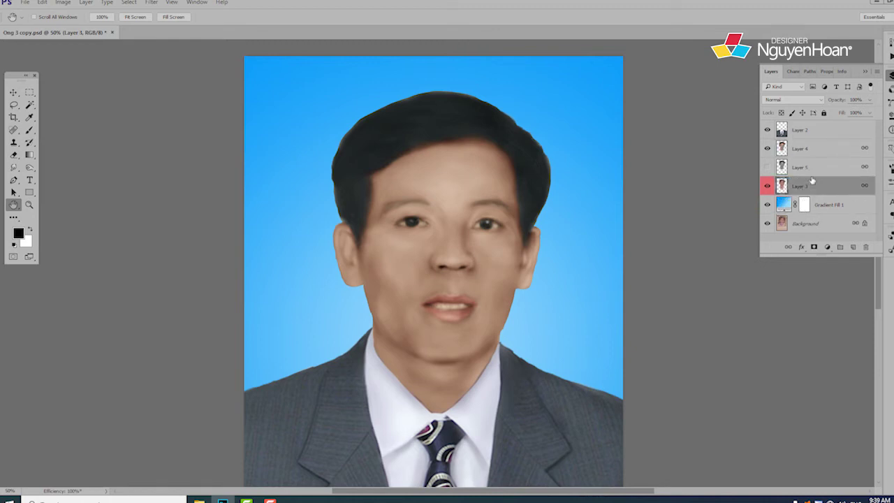
click(817, 149)
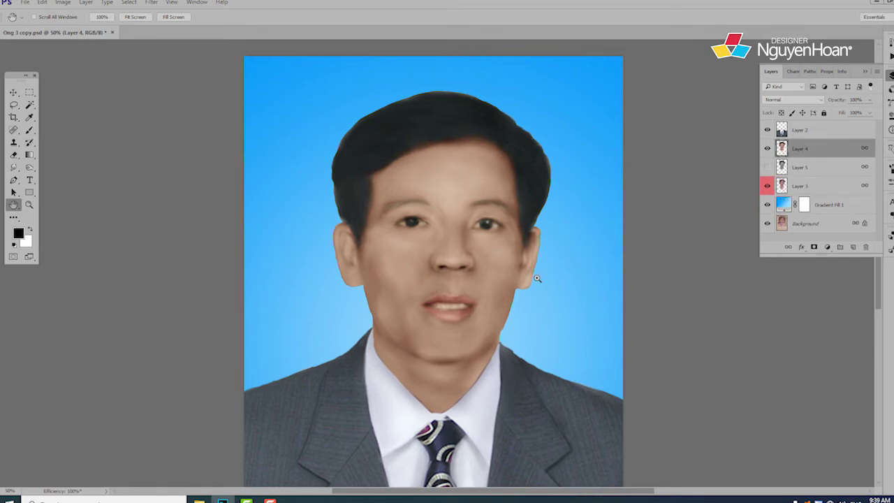
key(ctrl+s)
Step: Hide the Background layer and toggle Layer 4's visibility to compare the restored head with the damaged original
click(767, 223)
click(767, 149)
click(767, 149)
click(767, 148)
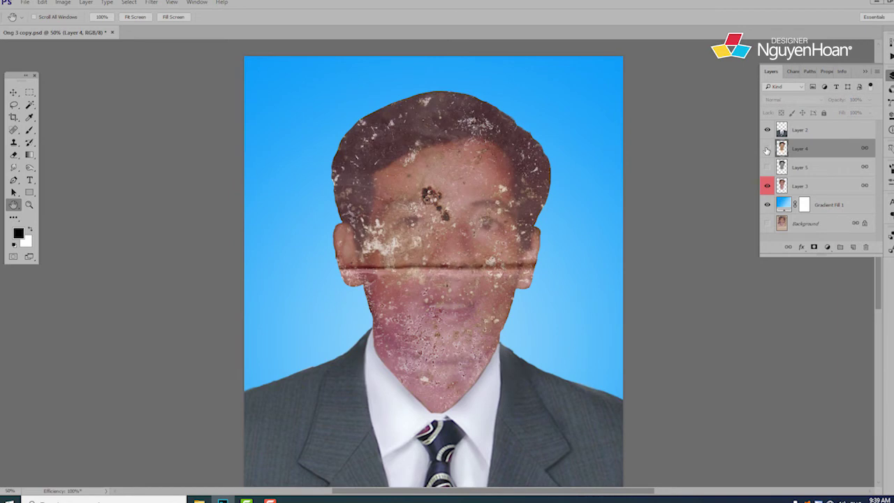
click(767, 149)
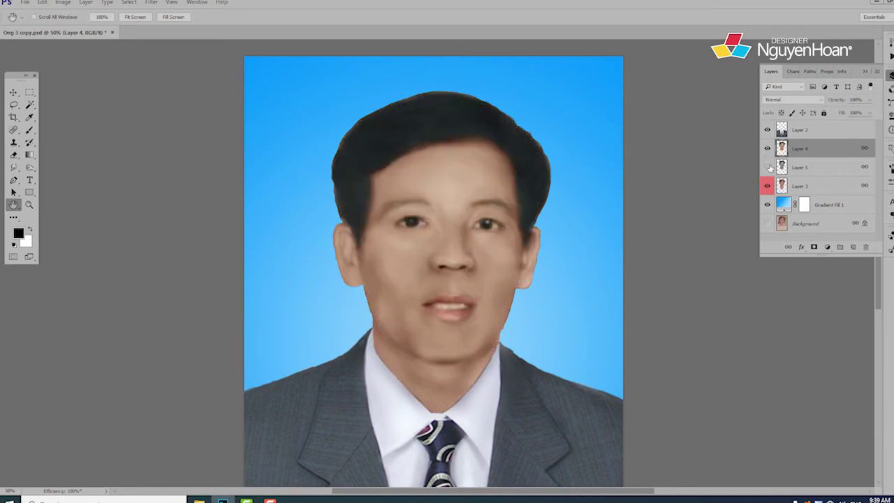
Step: Lasso one combined selection on Layer 4 covering both cheeks, the forehead, nose bridge, upper-lip area and chin
click(486, 311)
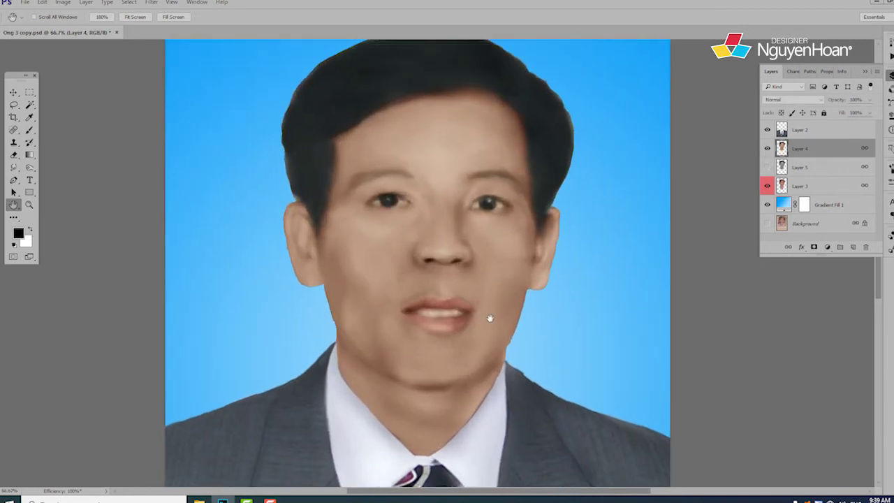
key(l)
mouse_move(337, 236)
mouse_down()
mouse_move(399, 279)
mouse_move(336, 314)
mouse_move(337, 231)
mouse_up()
key(shift)
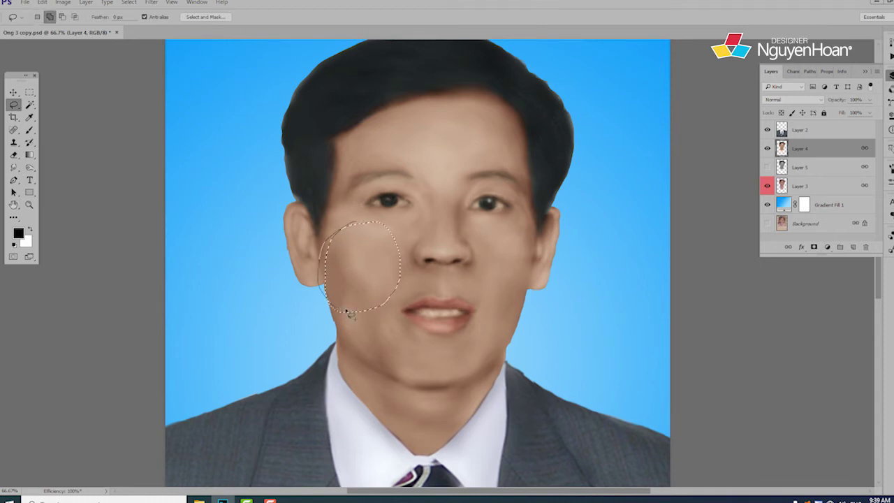
mouse_move(494, 252)
mouse_down()
mouse_move(526, 259)
mouse_move(544, 306)
mouse_move(504, 322)
mouse_move(478, 296)
mouse_move(487, 250)
mouse_up()
mouse_move(405, 143)
mouse_down()
mouse_move(467, 108)
mouse_move(506, 135)
mouse_move(459, 168)
mouse_move(414, 160)
mouse_move(403, 137)
mouse_up()
mouse_move(380, 226)
mouse_down()
mouse_move(423, 200)
mouse_move(440, 155)
mouse_move(465, 170)
mouse_move(469, 208)
mouse_move(495, 235)
mouse_move(496, 257)
mouse_move(466, 235)
mouse_move(418, 238)
mouse_move(402, 253)
mouse_move(377, 238)
mouse_up()
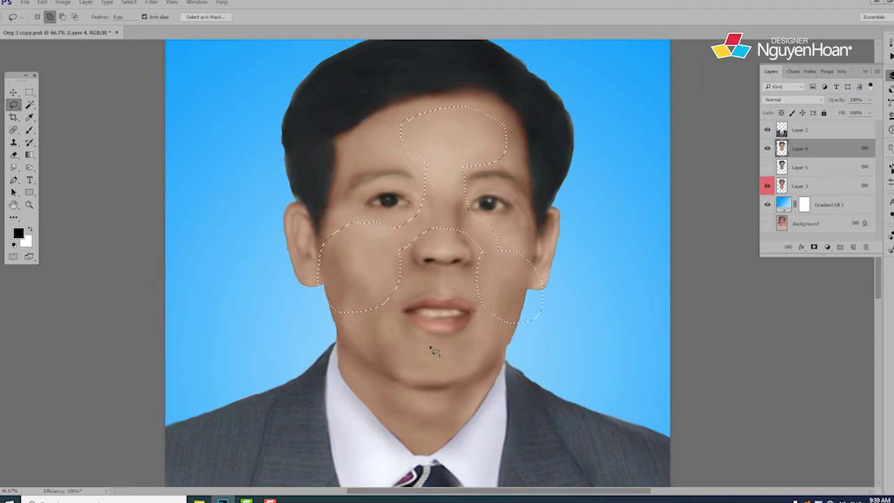
mouse_move(424, 349)
mouse_down()
mouse_move(449, 344)
mouse_move(457, 374)
mouse_move(421, 379)
mouse_move(407, 353)
mouse_move(419, 342)
mouse_move(447, 344)
mouse_up()
mouse_move(398, 261)
mouse_down()
mouse_move(421, 284)
mouse_move(389, 297)
mouse_move(415, 271)
mouse_move(483, 279)
mouse_move(480, 293)
mouse_move(443, 295)
mouse_move(387, 279)
mouse_up()
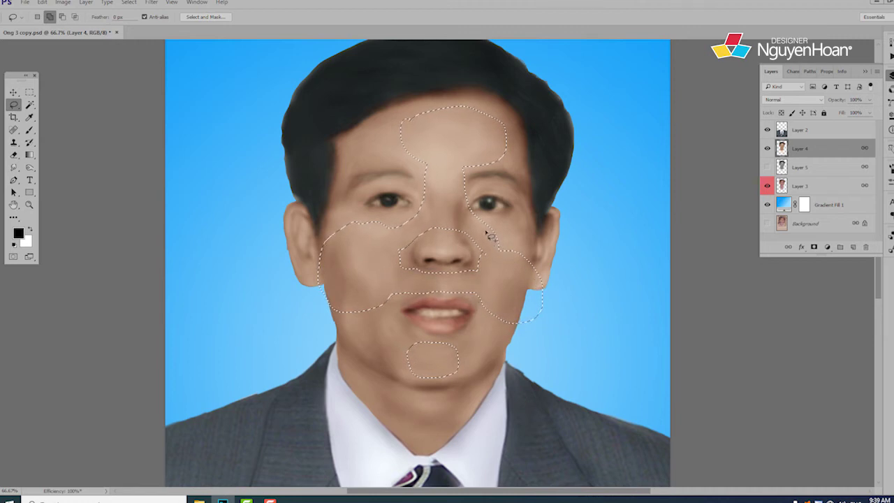
drag(528, 305, 527, 305)
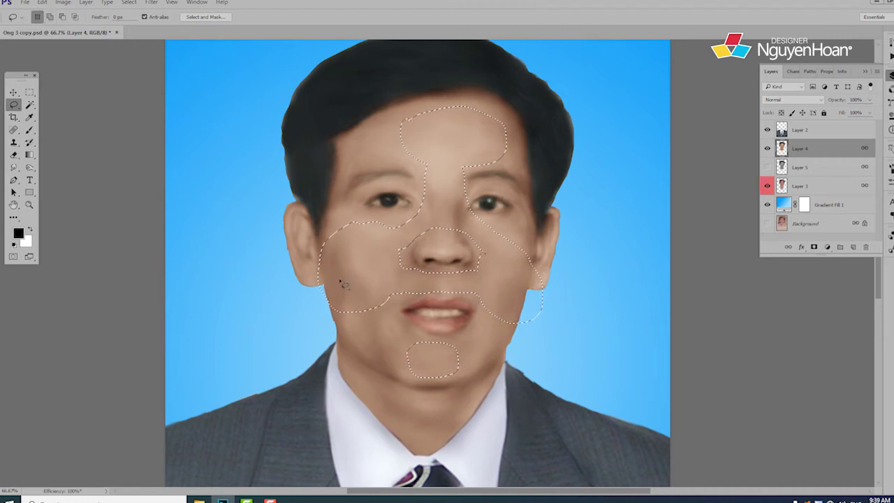
Step: Feather the face selection by 45 pixels
key(shift+F6)
text(45)
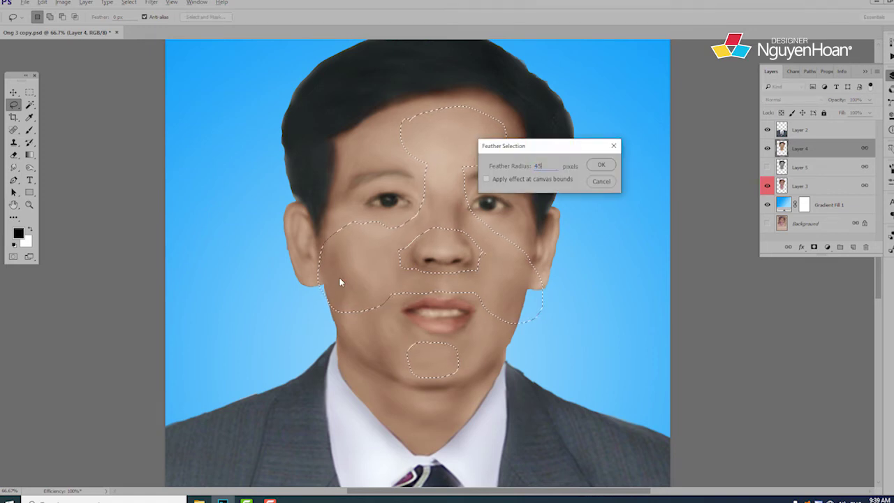
key(Return)
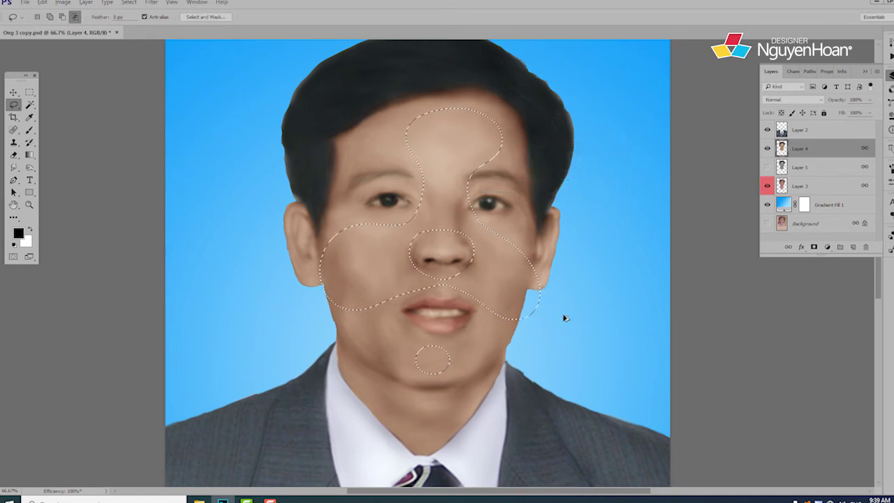
Step: In Selective Color, raise Magenta slightly for the Neutrals and set it to +1% for the Reds in the face selection
key(ctrl+alt+shift+s)
click(657, 148)
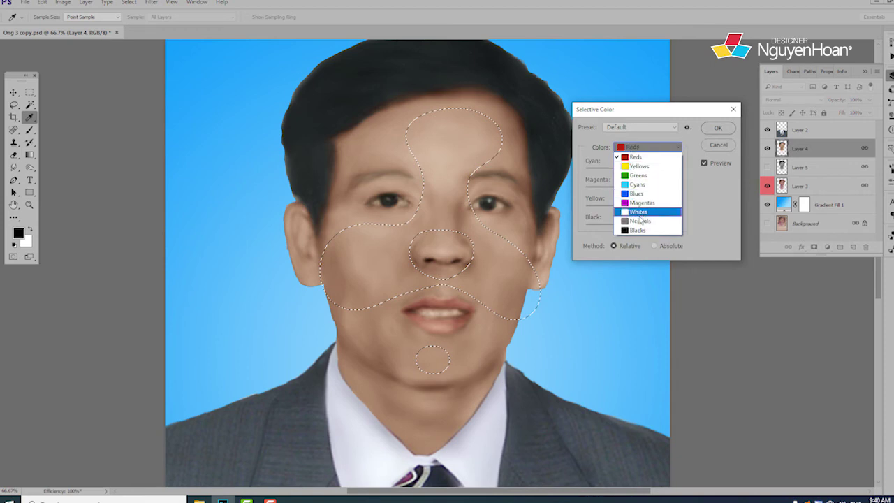
click(639, 222)
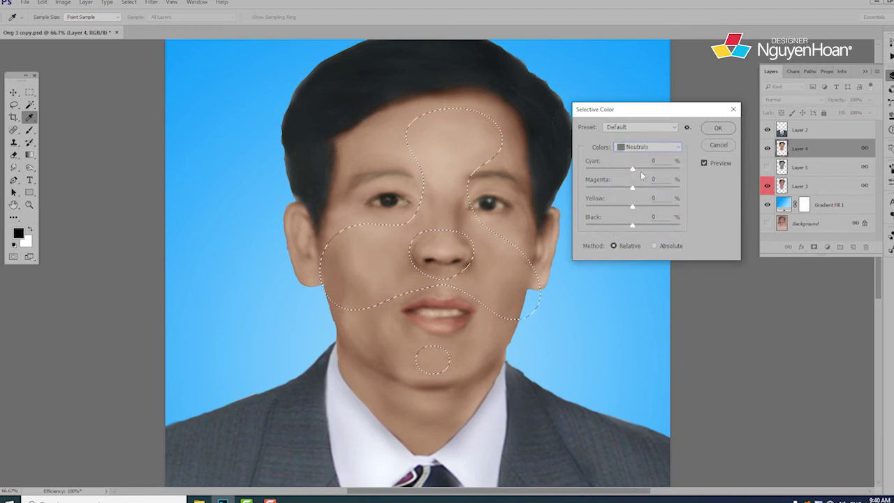
drag(631, 188, 635, 191)
click(647, 149)
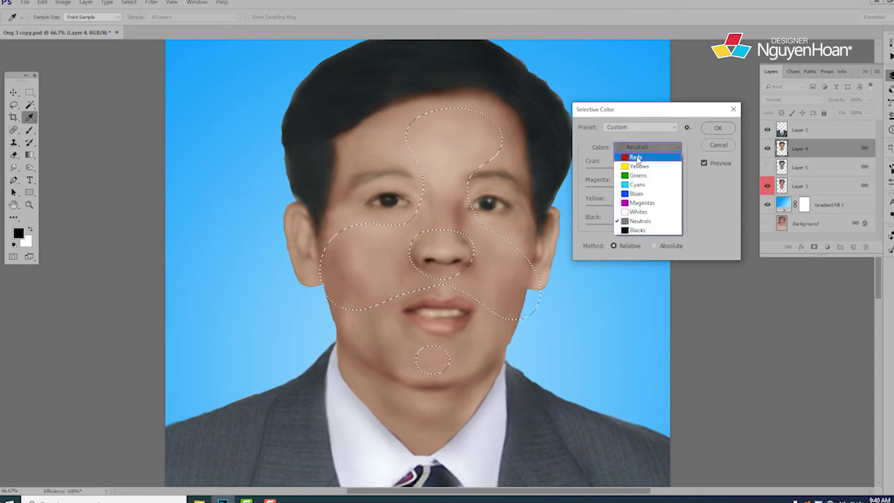
click(635, 150)
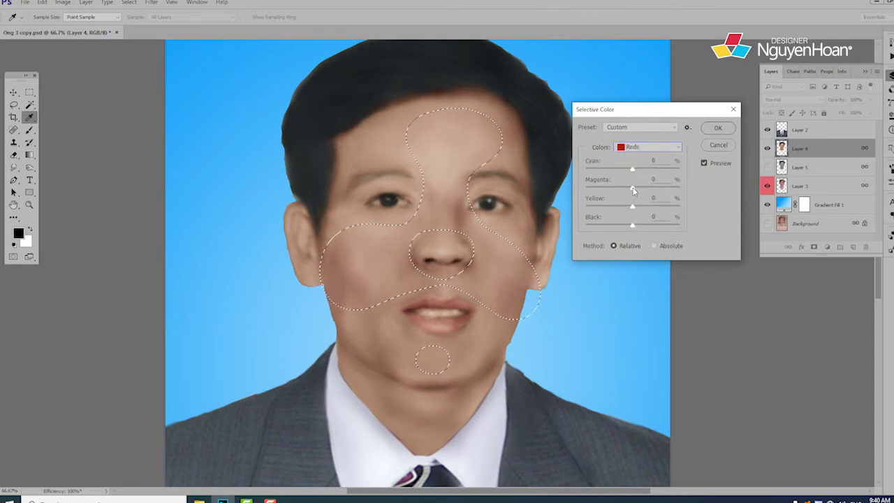
drag(633, 189, 634, 191)
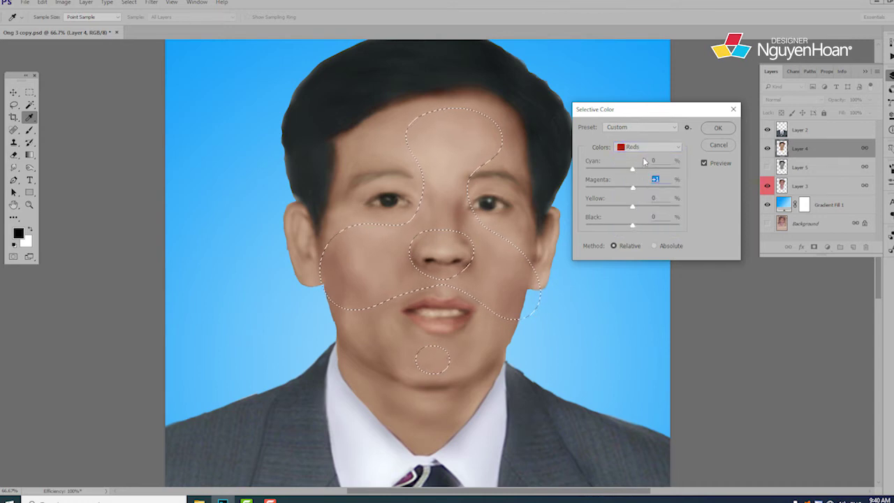
Step: Raise Magenta slightly for the Yellows, compare with the preview, apply the Selective Color adjustment and deselect
click(647, 147)
click(636, 158)
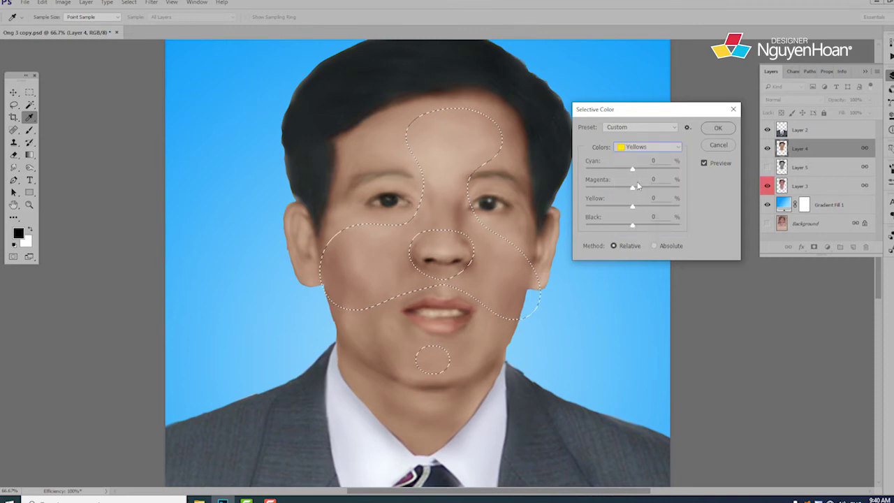
click(636, 188)
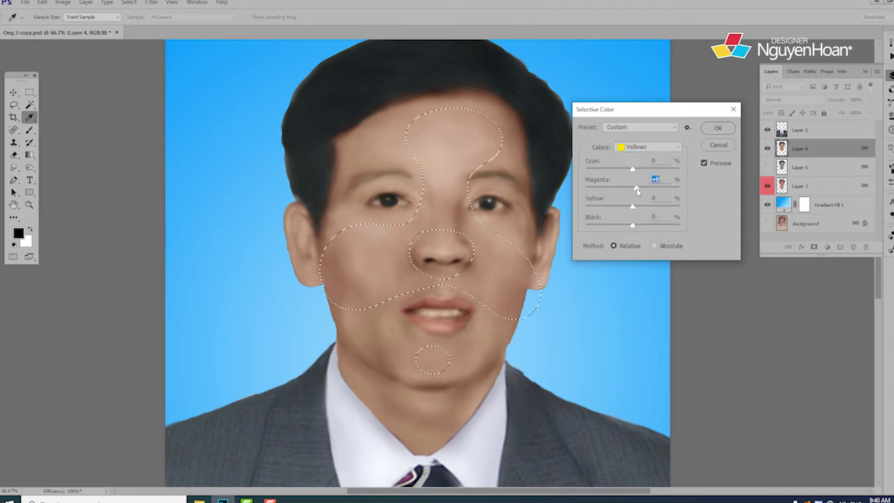
click(703, 163)
click(718, 129)
key(l)
key(ctrl+d)
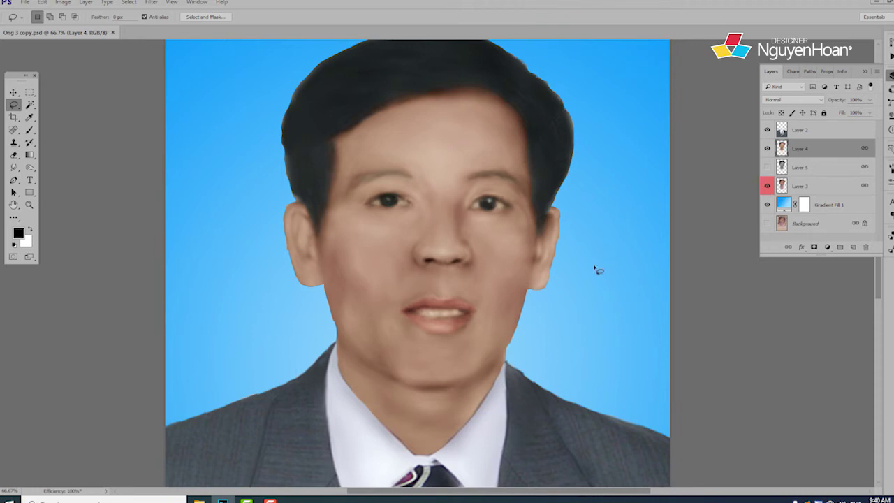
Step: Start another Selective Color adjustment on the whole of Layer 4 and set Black to -4% for the Blacks
drag(574, 311, 574, 298)
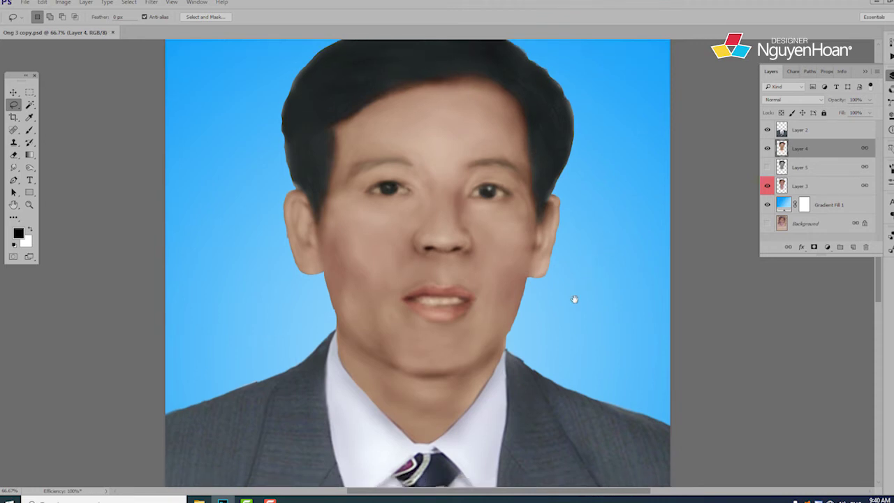
key(ctrl+minus)
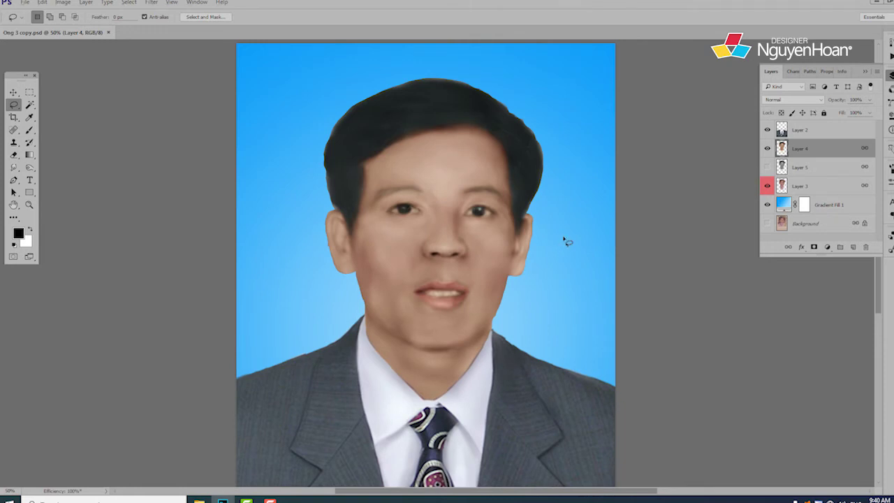
key(alt+i)
key(j)
key(s)
click(645, 146)
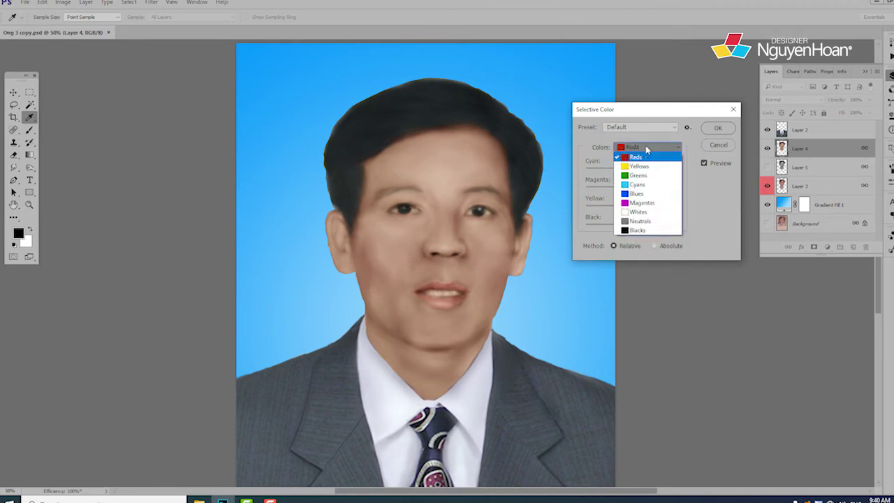
click(637, 230)
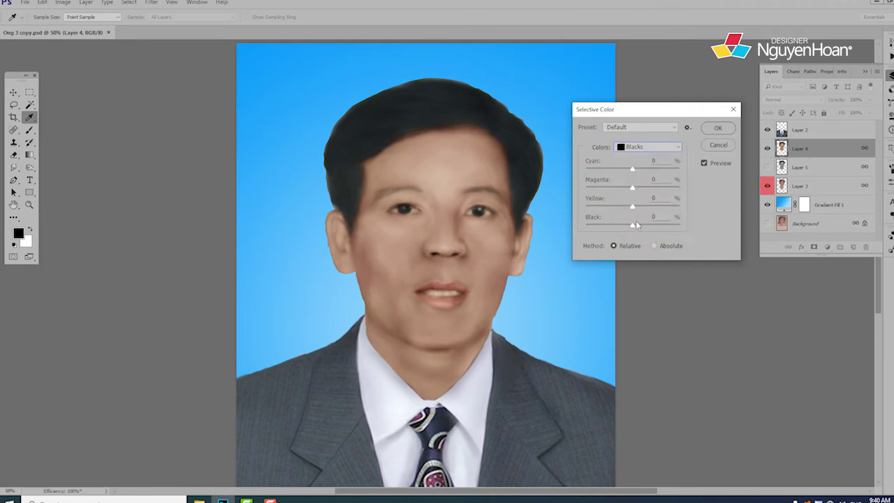
mouse_move(634, 226)
mouse_down()
mouse_move(645, 229)
mouse_move(629, 231)
mouse_up()
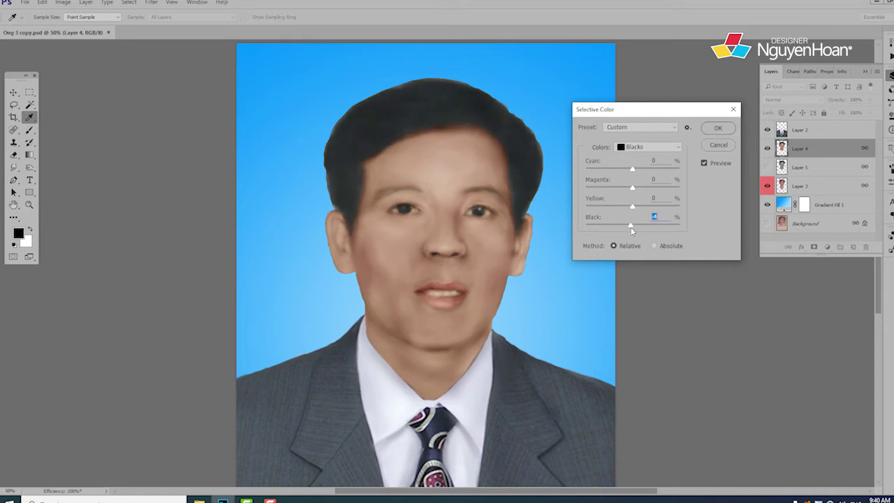
Step: Raise Magenta and Yellow for the Blacks to about +6% each, compare with the preview and apply the adjustment
click(636, 189)
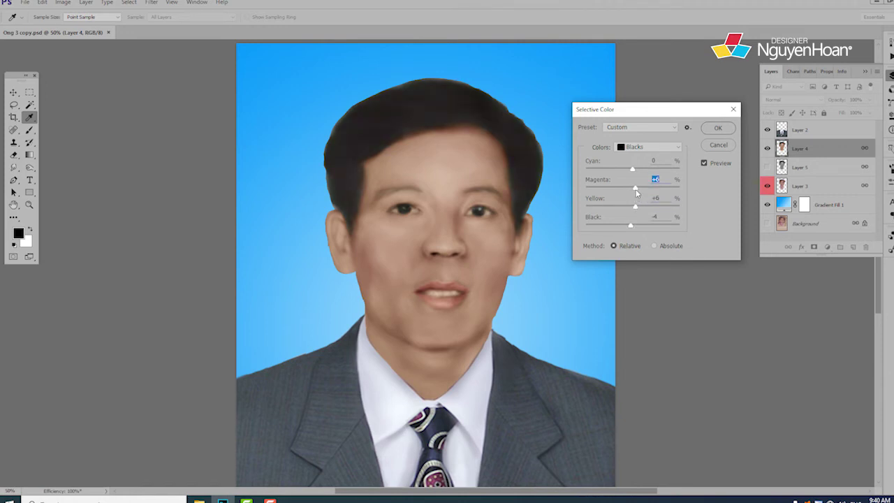
click(704, 164)
click(635, 190)
click(636, 206)
click(722, 128)
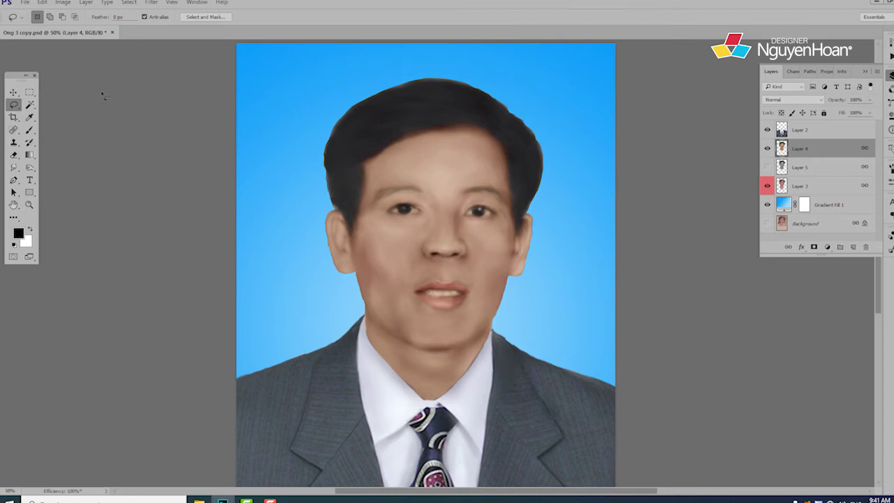
click(13, 91)
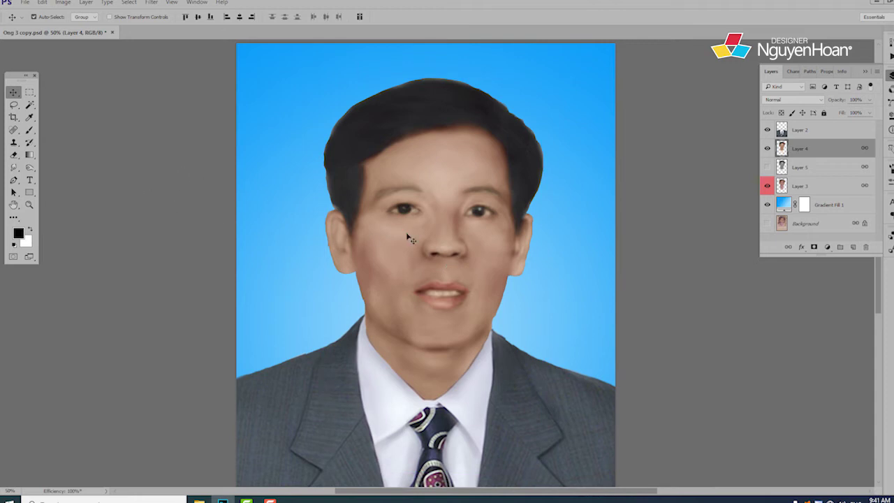
key(ctrl)
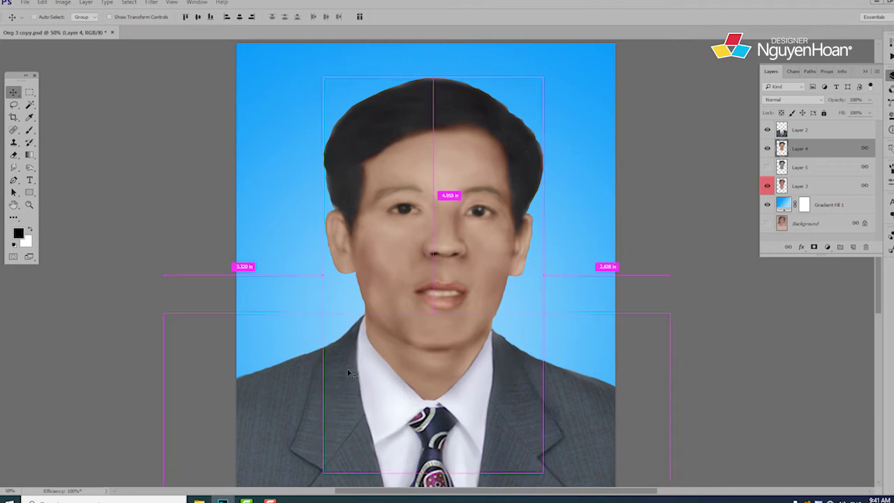
drag(348, 366, 348, 367)
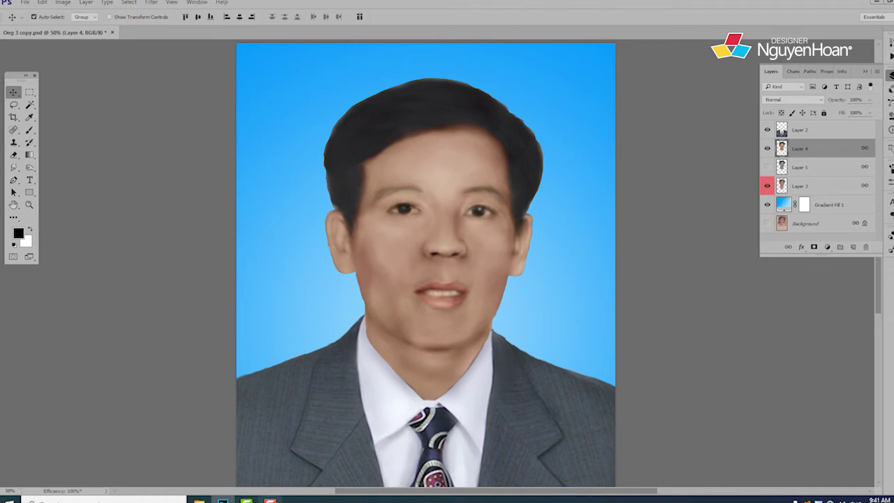
click(270, 499)
Step: Start a Curves adjustment on Layer 4, raise the black point's output to 1 and compare with the preview
click(63, 2)
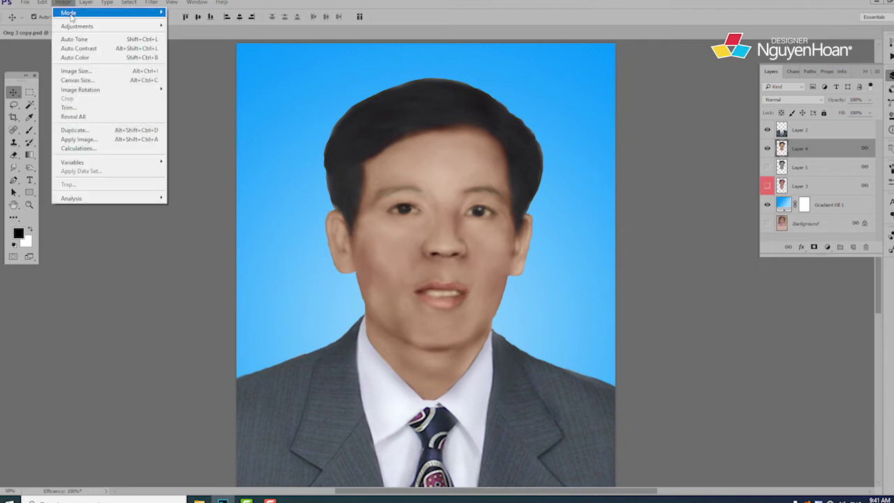
mouse_move(73, 26)
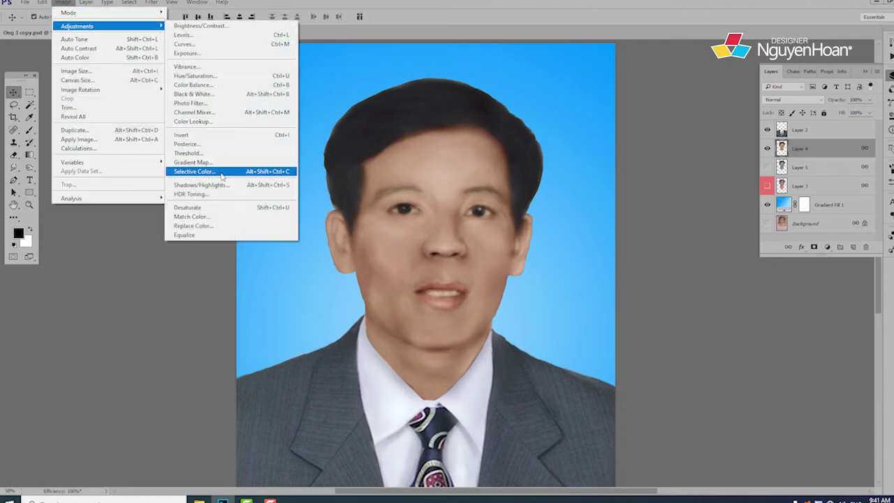
click(182, 45)
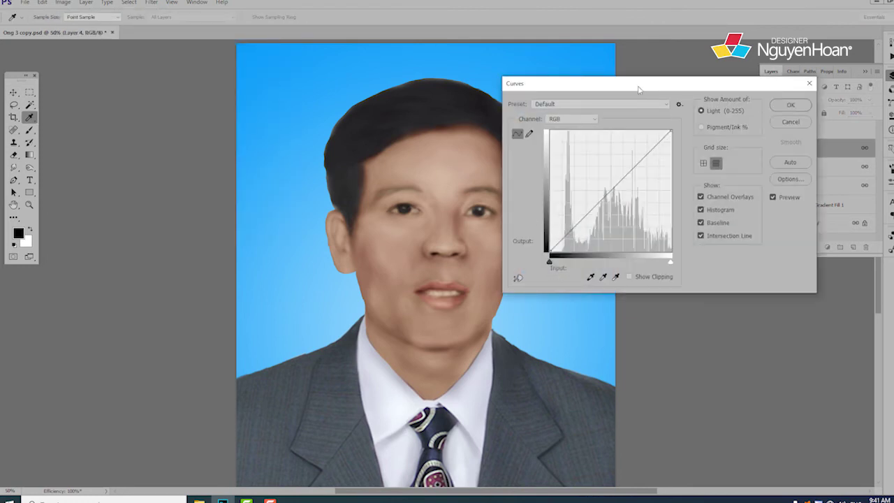
drag(638, 89, 708, 91)
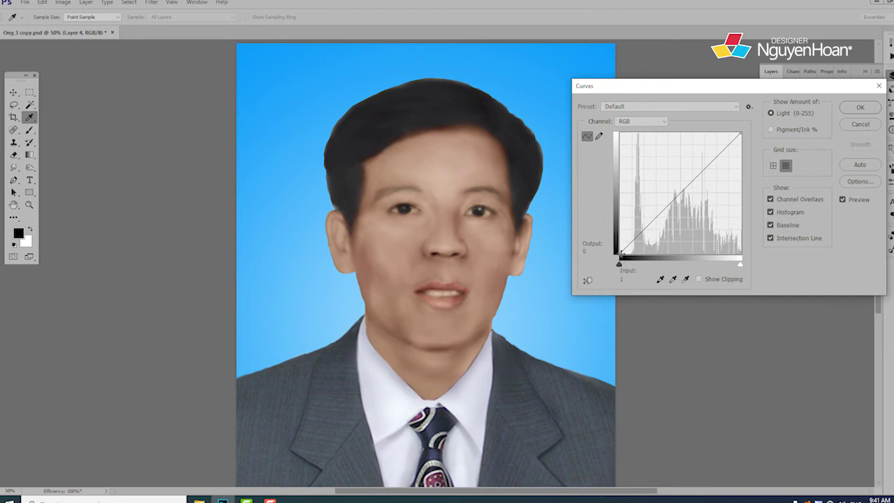
drag(620, 253, 603, 253)
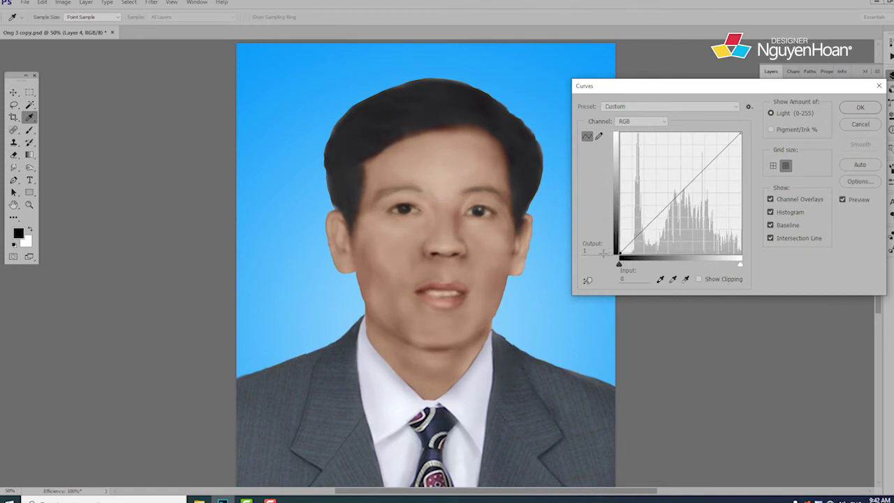
click(842, 200)
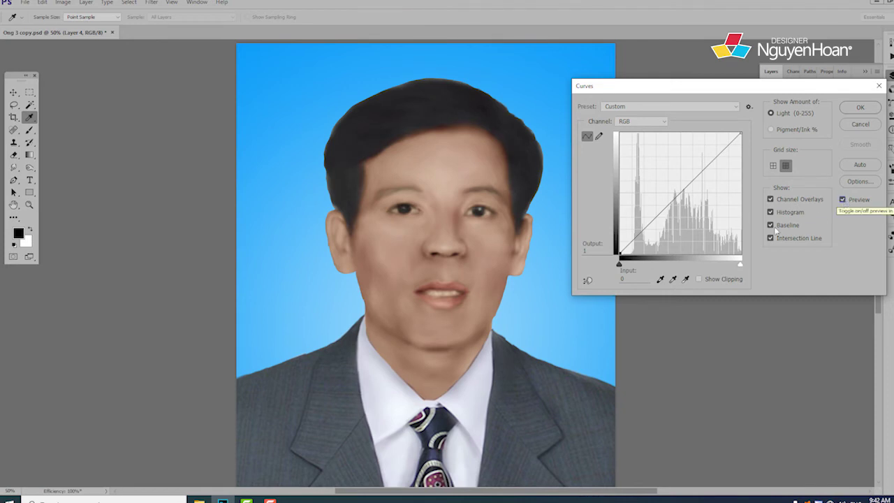
Step: Add a point in the shadow range of the RGB curve, adjust it slightly and apply the Curves adjustment
click(642, 227)
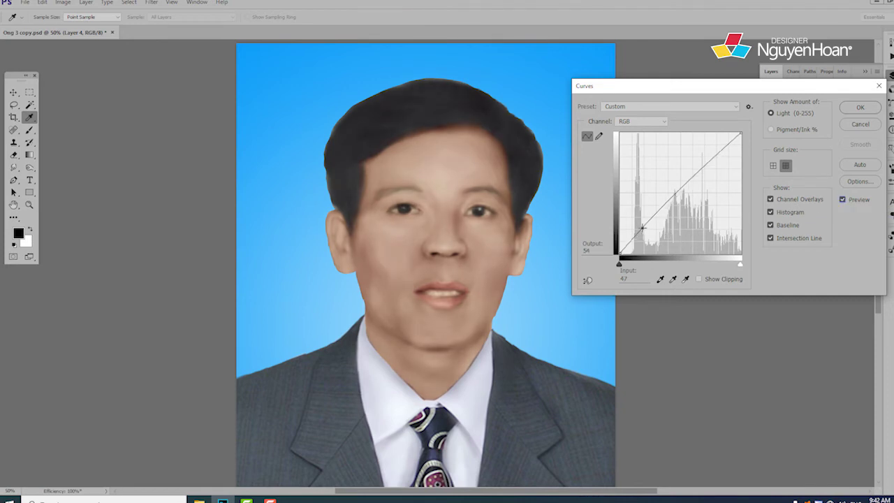
drag(642, 227, 640, 231)
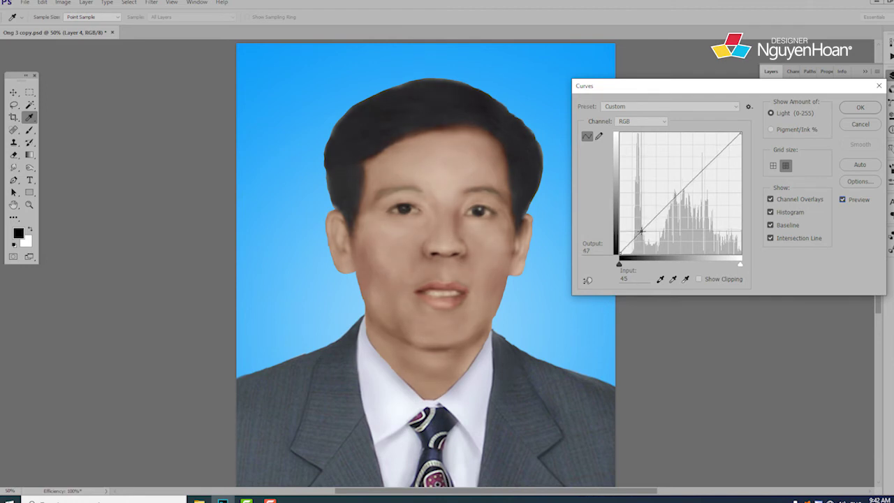
click(843, 200)
click(860, 108)
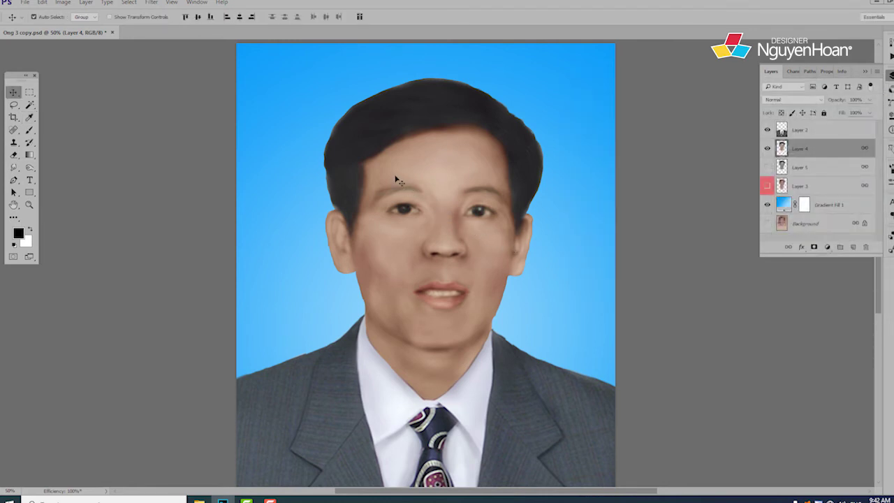
Step: Lasso the inner face from forehead to chin, add both ears to the selection and feather it by 45 pixels
key(l)
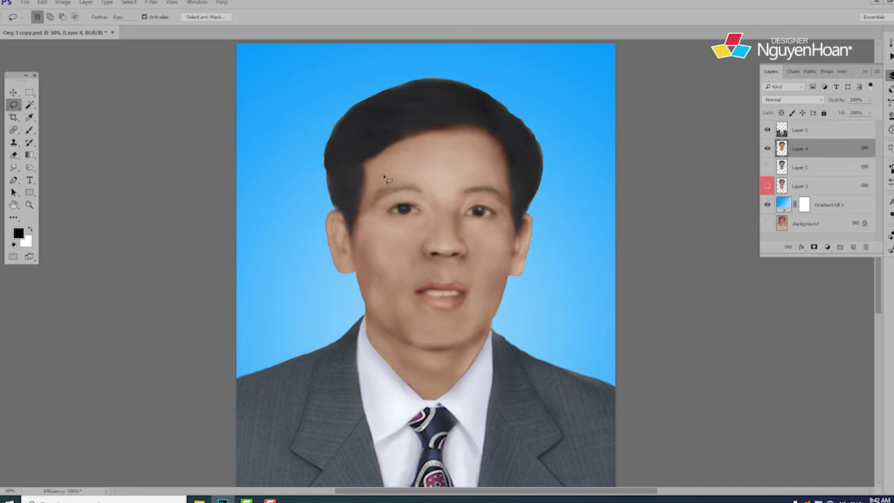
mouse_move(384, 177)
mouse_down()
mouse_move(444, 146)
mouse_move(488, 163)
mouse_move(503, 222)
mouse_move(494, 283)
mouse_move(474, 323)
mouse_move(384, 305)
mouse_up()
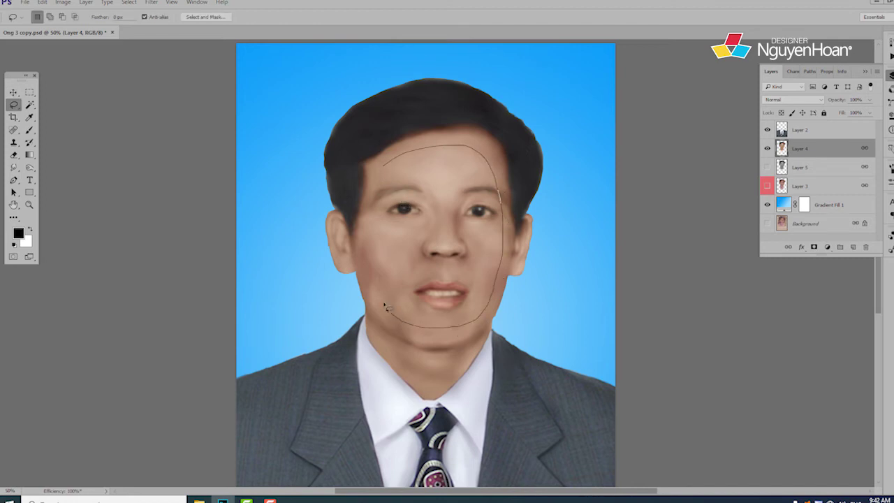
drag(368, 261, 369, 243)
mouse_move(384, 169)
mouse_down()
mouse_move(363, 247)
mouse_move(383, 287)
mouse_up()
mouse_move(485, 163)
mouse_down()
mouse_move(497, 175)
mouse_move(504, 260)
mouse_move(478, 269)
mouse_up()
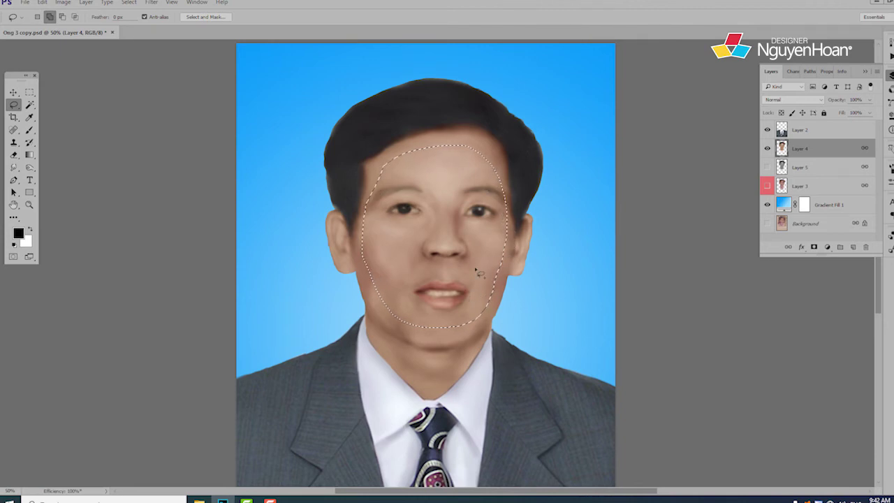
mouse_move(504, 242)
shift+mouse_down()
mouse_move(537, 252)
mouse_move(520, 273)
shift+mouse_up()
mouse_move(379, 243)
shift+mouse_down()
mouse_move(319, 222)
mouse_move(377, 257)
mouse_move(313, 220)
shift+mouse_up()
key(shift+F6)
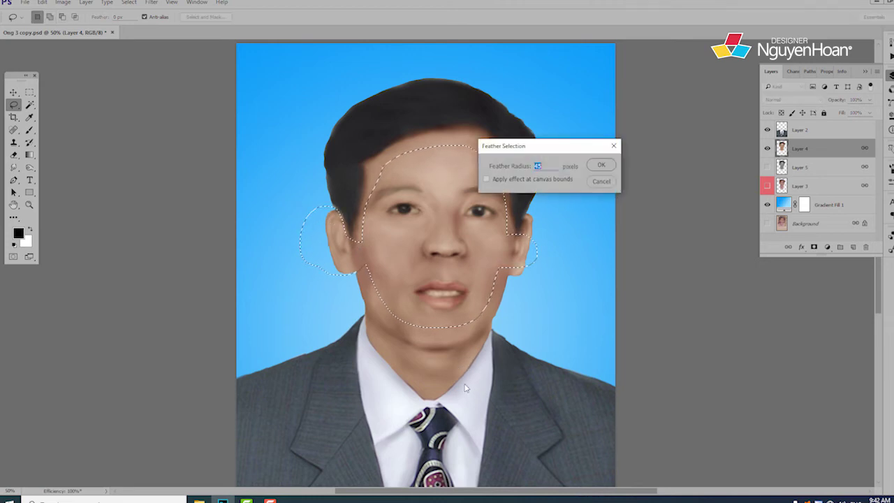
key(Return)
Step: Darken the selected face and ears with Levels by setting the black input level to 4, apply and deselect
key(ctrl+l)
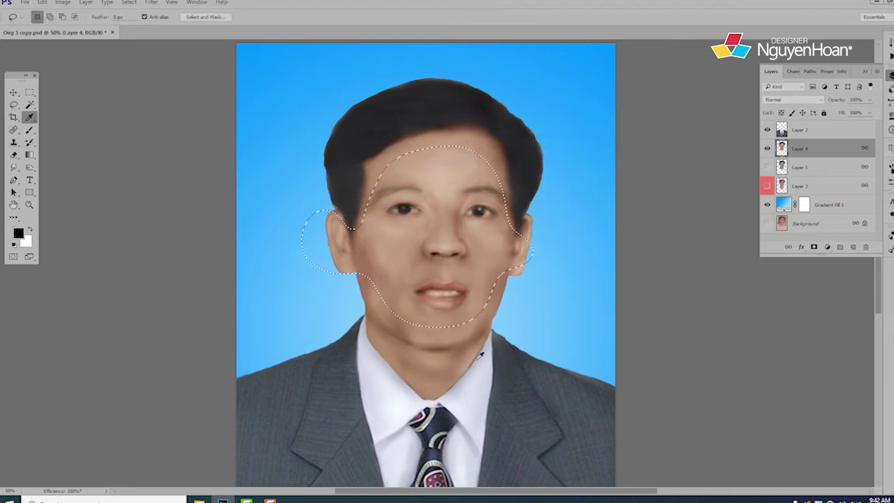
drag(51, 240, 53, 241)
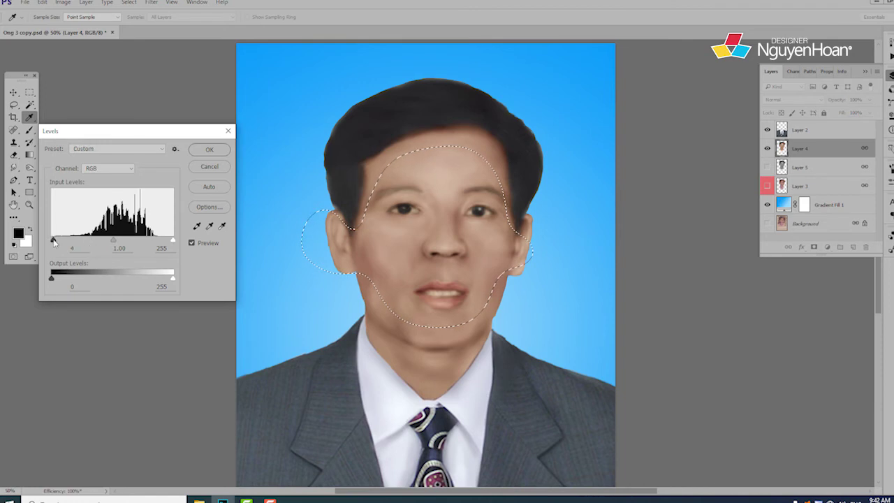
click(213, 149)
key(ctrl+d)
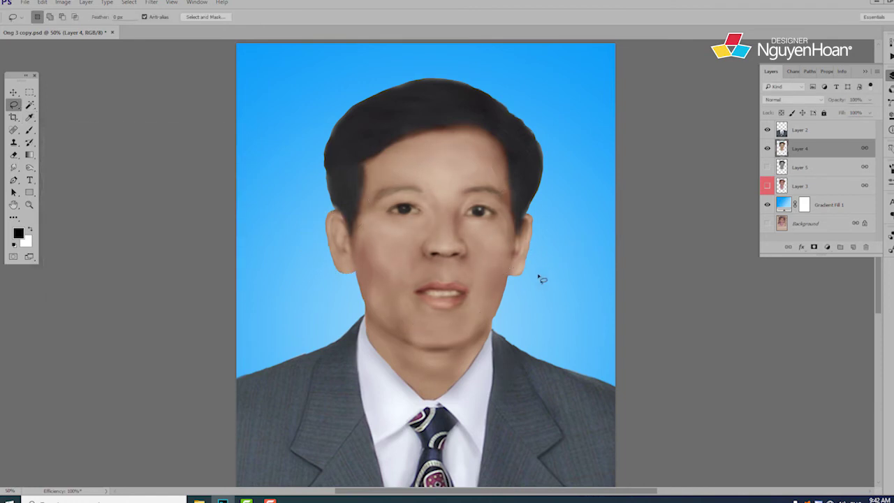
Step: Sample the skin color on the forehead and on the shaded cheek, checking each one's CMYK values in the Color Picker
key(i)
click(442, 176)
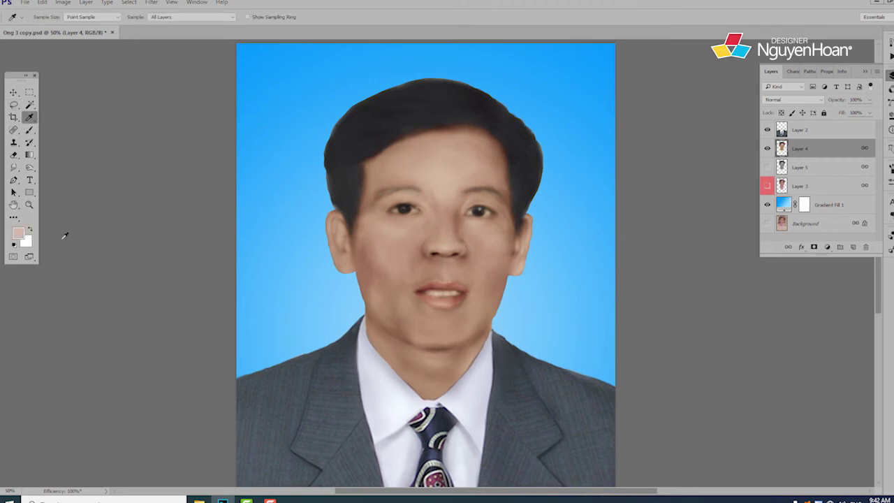
click(18, 235)
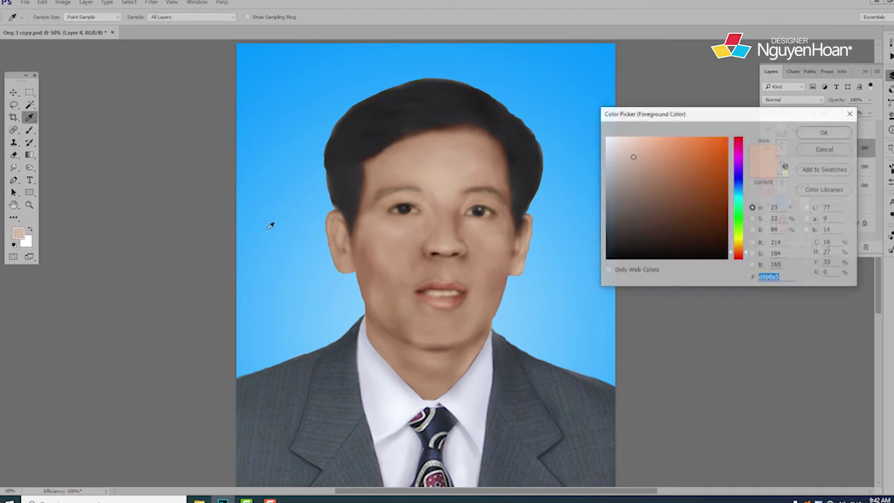
click(829, 262)
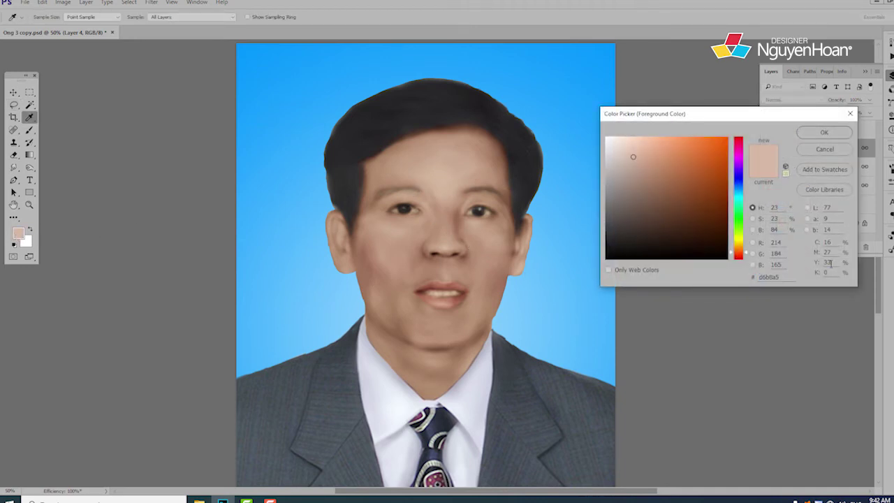
click(826, 135)
click(372, 258)
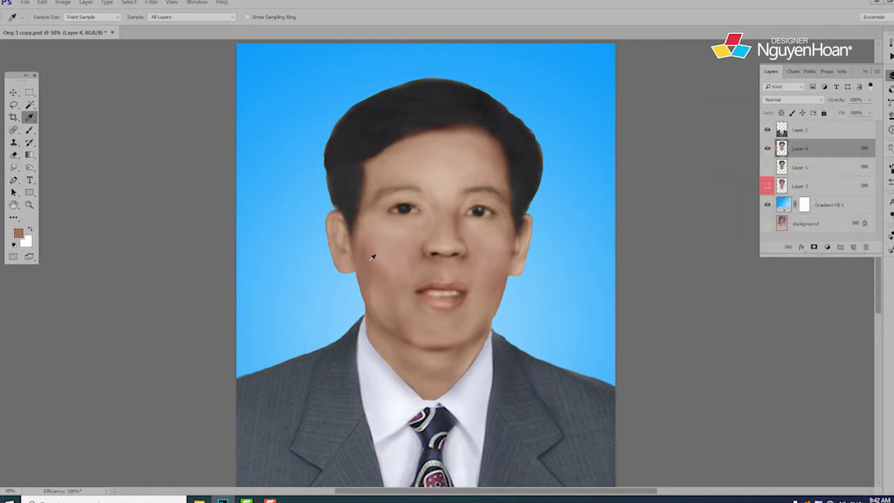
click(18, 234)
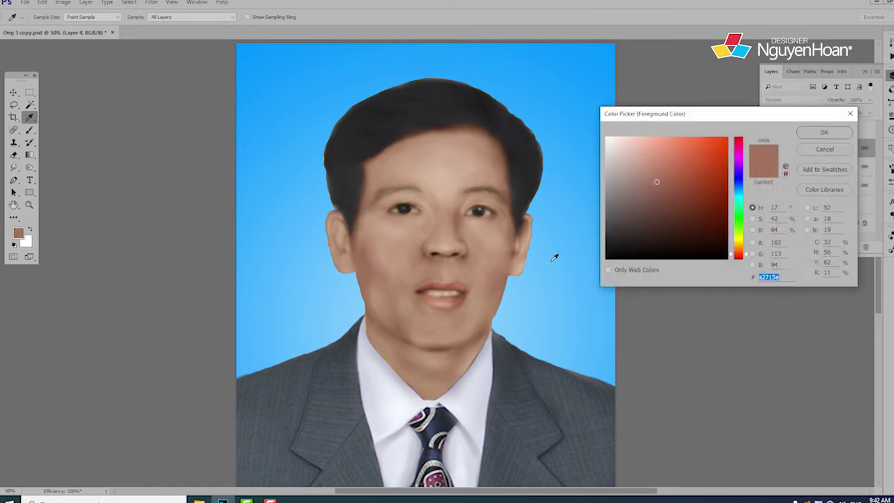
click(824, 132)
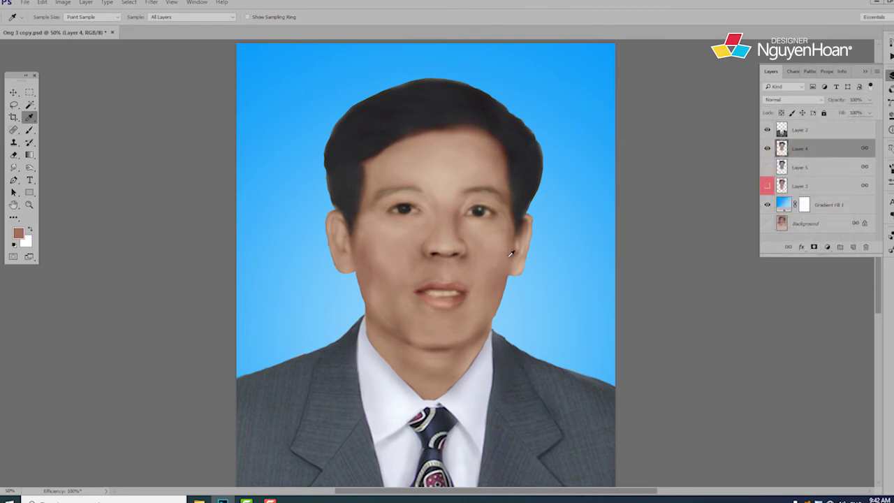
Step: Apply a Channel Mixer adjustment to Layer 4 with Red set to +1% in the Blue output channel
key(alt+i)
key(j)
key(x)
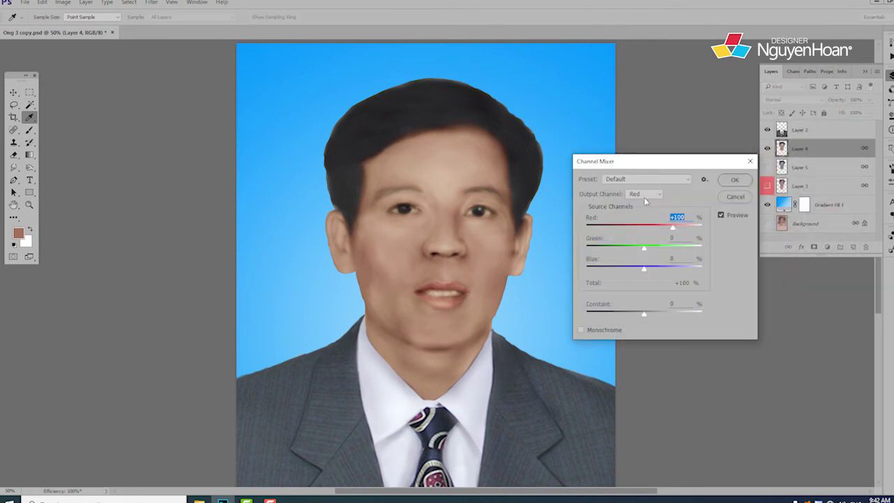
click(643, 195)
click(635, 218)
drag(643, 229, 646, 233)
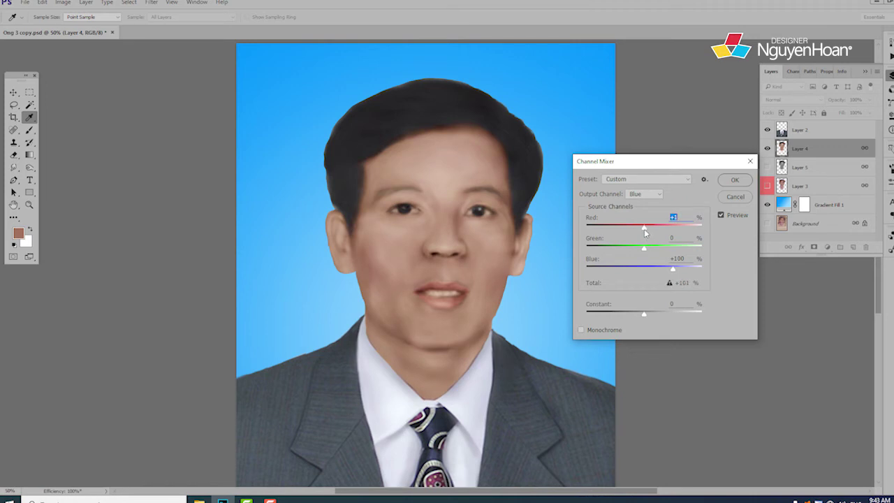
click(736, 182)
Step: Lasso the forehead, nose bridge, both cheeks and chin without the nostrils, and feather the selection by 35 pixels
key(l)
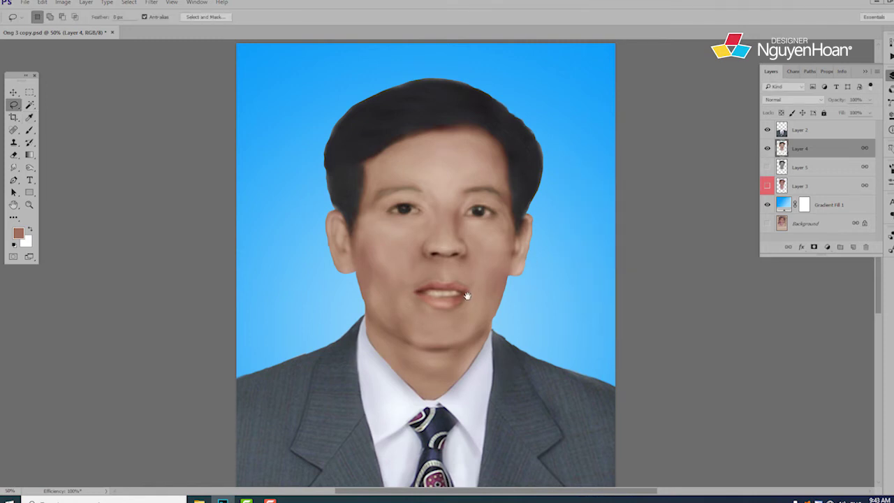
scroll(466, 294, up, 1)
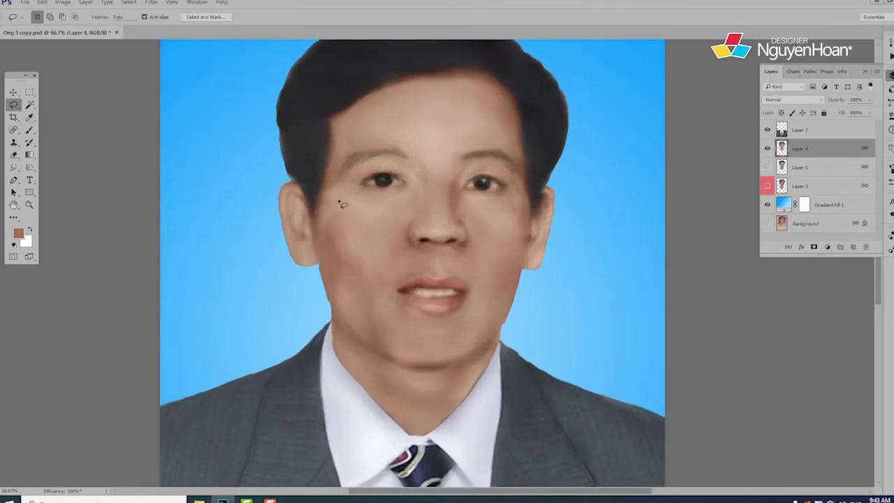
mouse_move(339, 192)
mouse_down()
mouse_move(384, 199)
mouse_move(404, 244)
mouse_move(381, 290)
mouse_move(331, 306)
mouse_move(301, 283)
mouse_move(316, 234)
mouse_up()
mouse_move(391, 201)
mouse_down()
mouse_move(432, 168)
mouse_move(480, 220)
mouse_move(402, 227)
mouse_up()
mouse_move(461, 204)
mouse_down()
mouse_move(510, 234)
mouse_move(540, 286)
mouse_move(520, 316)
mouse_move(462, 205)
mouse_up()
mouse_move(405, 238)
mouse_down()
mouse_move(457, 248)
mouse_move(472, 277)
mouse_move(377, 273)
mouse_move(391, 279)
mouse_up()
mouse_move(406, 318)
mouse_down()
mouse_move(449, 321)
mouse_move(462, 341)
mouse_move(444, 362)
mouse_move(412, 351)
mouse_move(406, 330)
mouse_up()
mouse_move(396, 110)
mouse_down()
mouse_move(437, 73)
mouse_move(495, 90)
mouse_move(495, 142)
mouse_move(428, 170)
mouse_move(395, 111)
mouse_up()
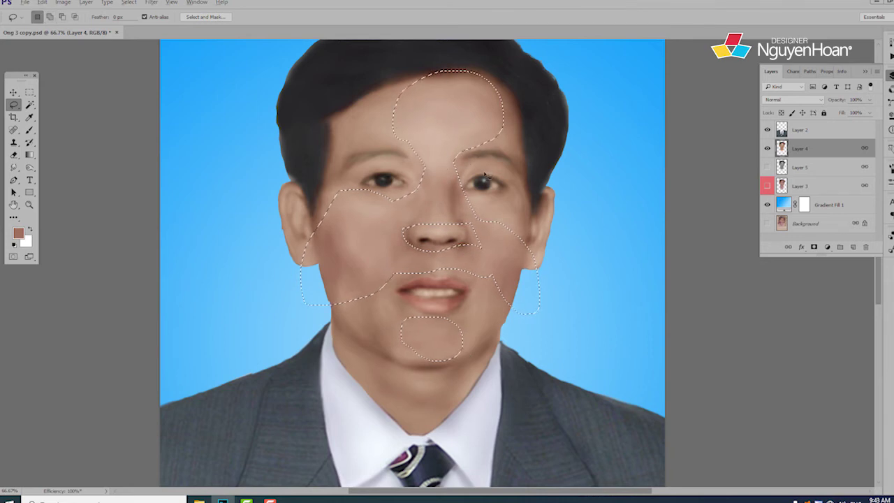
key(shift+F6)
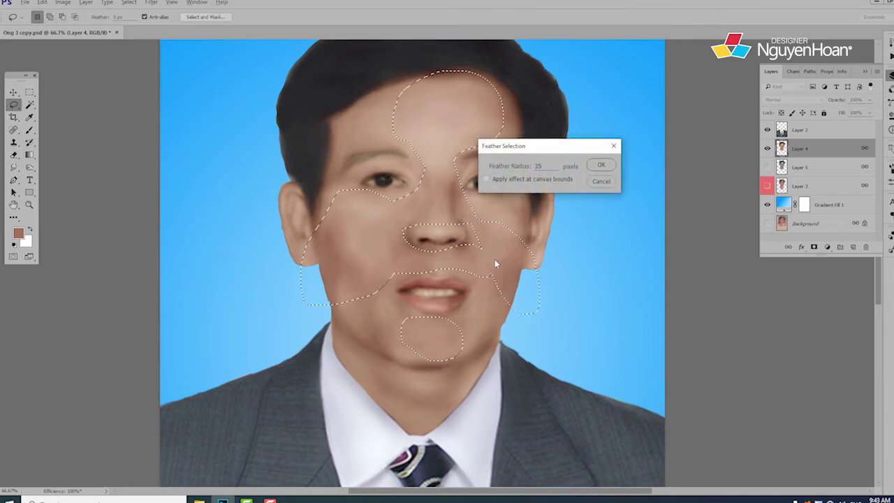
key(Return)
Step: Start Color Balance on the selected skin and shift the Highlights to +4 toward red and -3 toward yellow
key(ctrl+b)
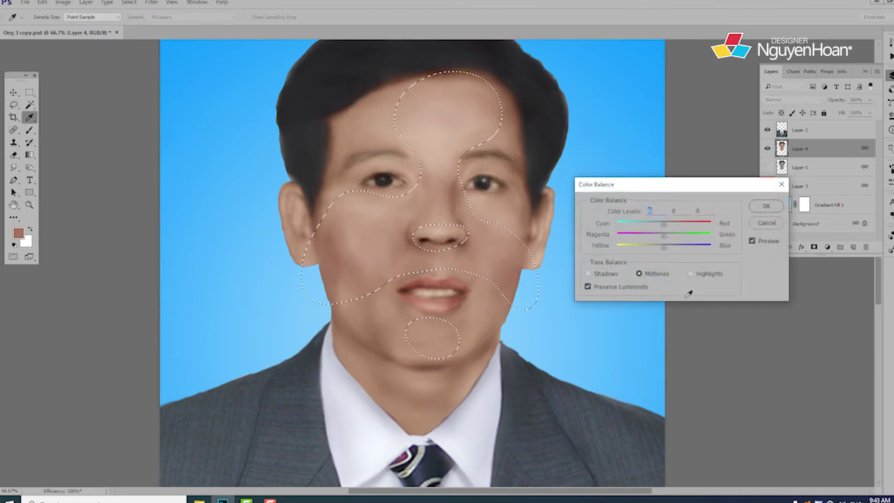
click(691, 273)
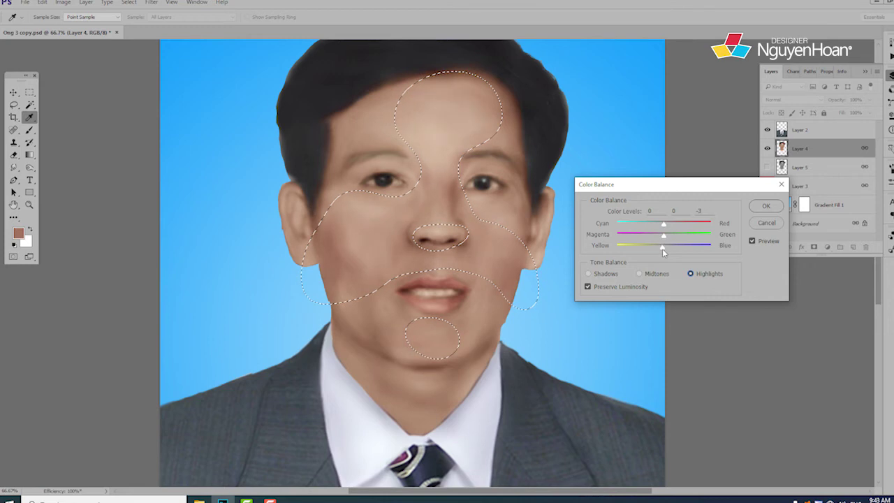
drag(661, 249, 664, 246)
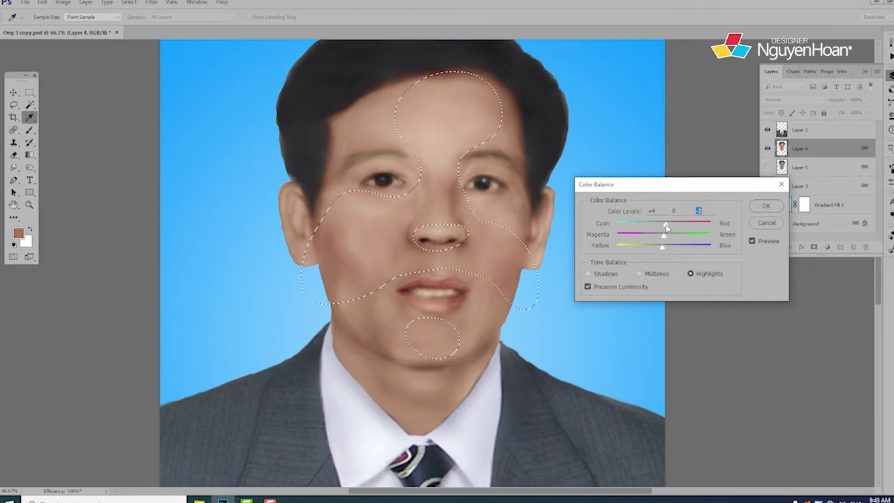
click(666, 225)
Step: Shift the Midtones to -2 toward yellow, apply the Color Balance adjustment and deselect
click(649, 274)
drag(663, 247, 664, 250)
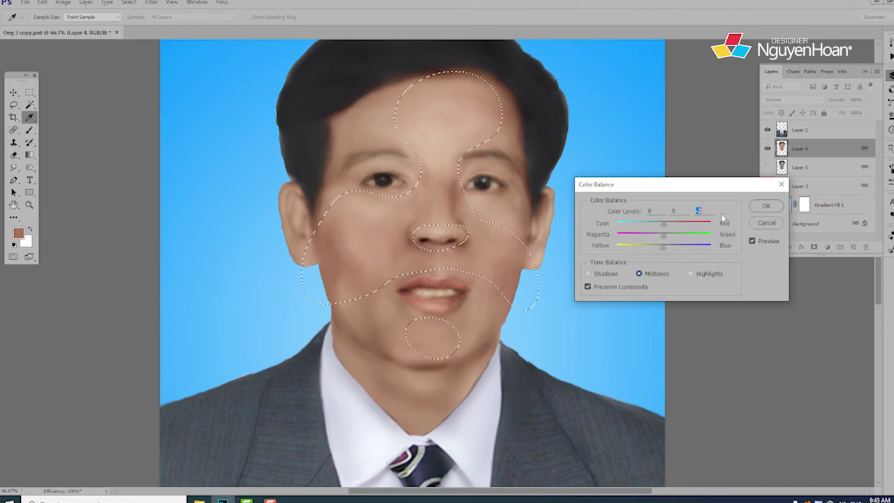
click(763, 206)
key(ctrl+d)
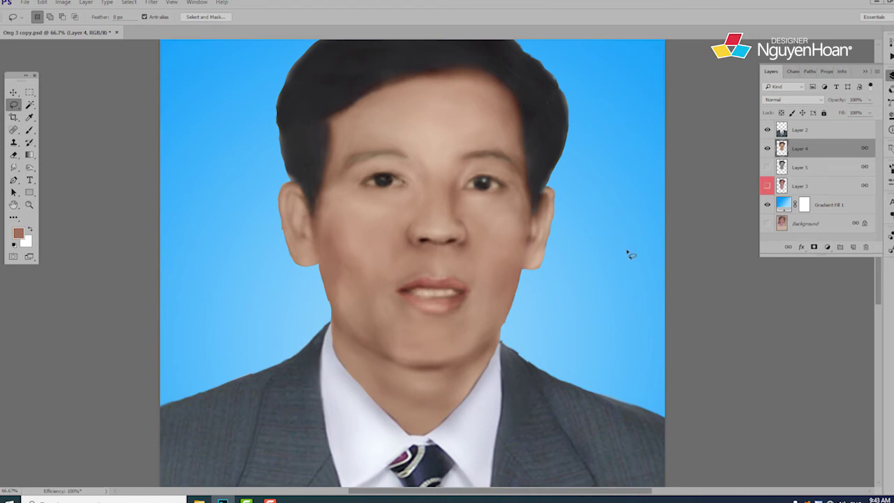
Step: Apply a Curves adjustment to Layer 4, adding a midtone point on the Red channel curve
click(63, 2)
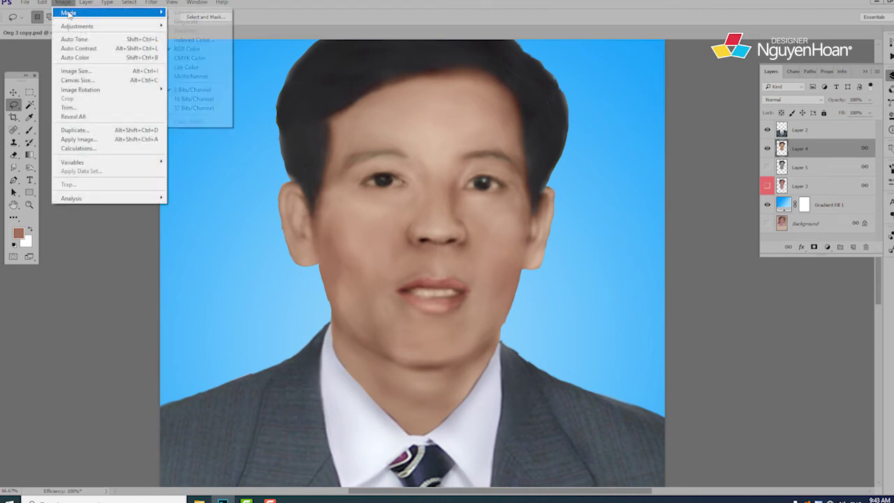
mouse_move(73, 28)
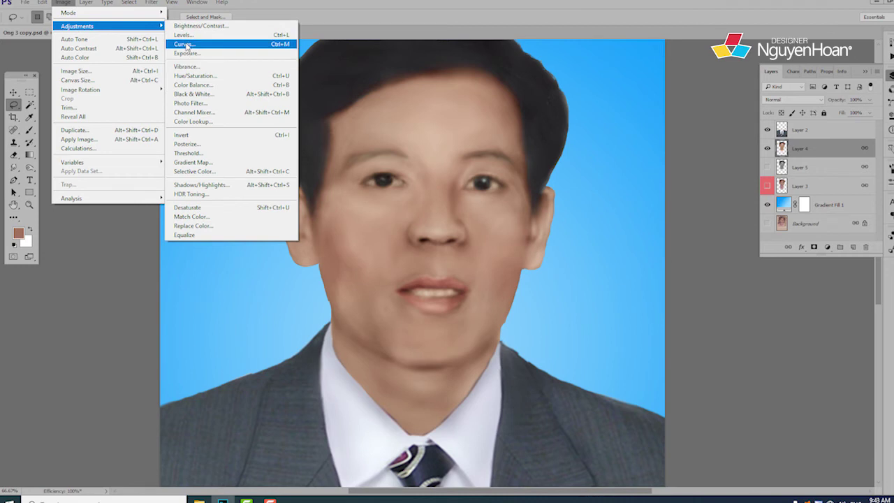
click(192, 44)
click(660, 121)
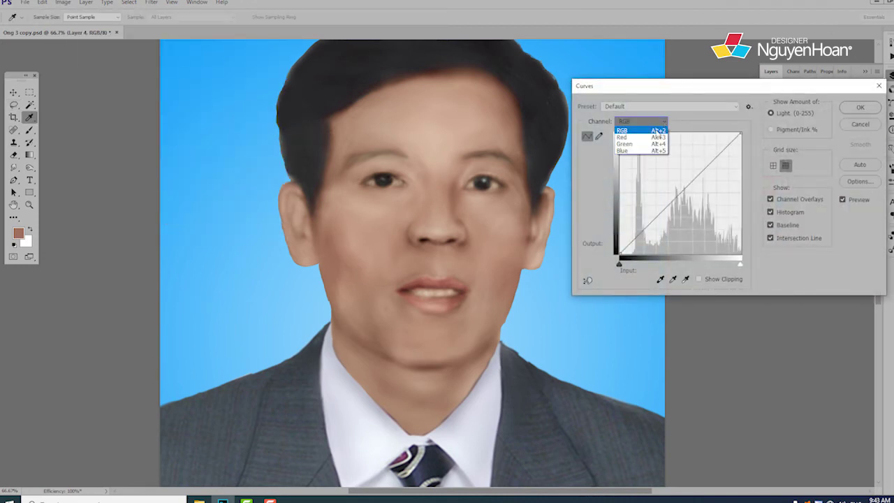
click(623, 137)
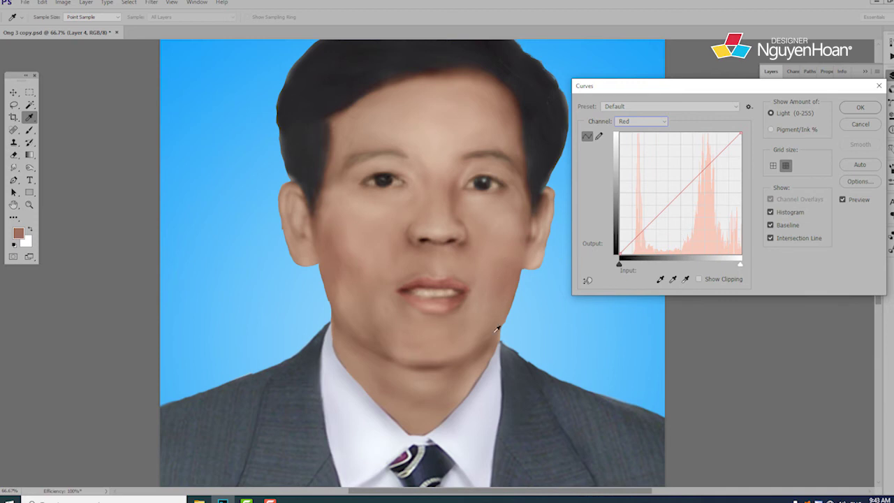
click(682, 190)
click(860, 108)
key(l)
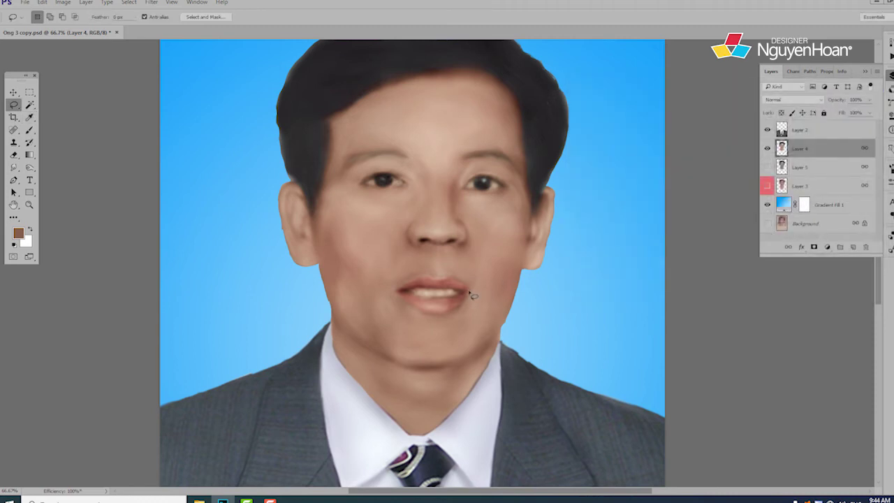
Step: Compare the restored head with the damaged original by showing Background, hiding Gradient Fill 1 and toggling Layer 4
key(h)
right_click(486, 208)
click(509, 249)
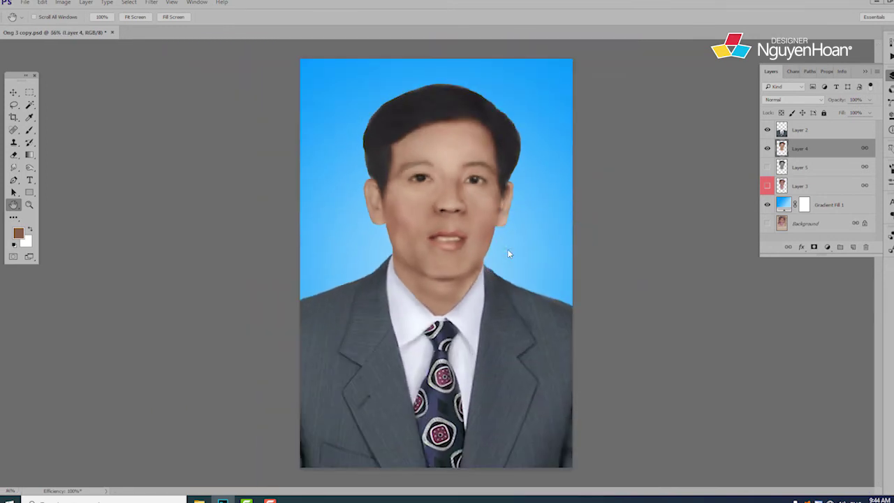
scroll(507, 250, up, 2)
drag(507, 249, 517, 287)
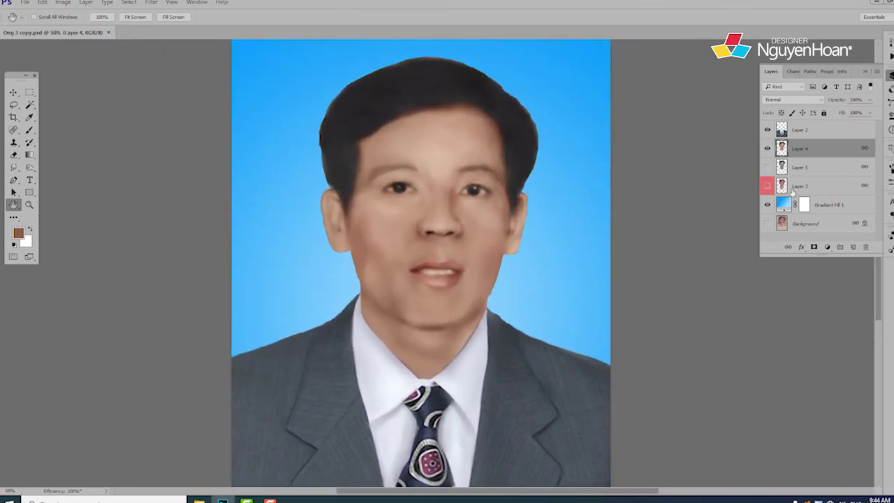
click(767, 223)
click(767, 204)
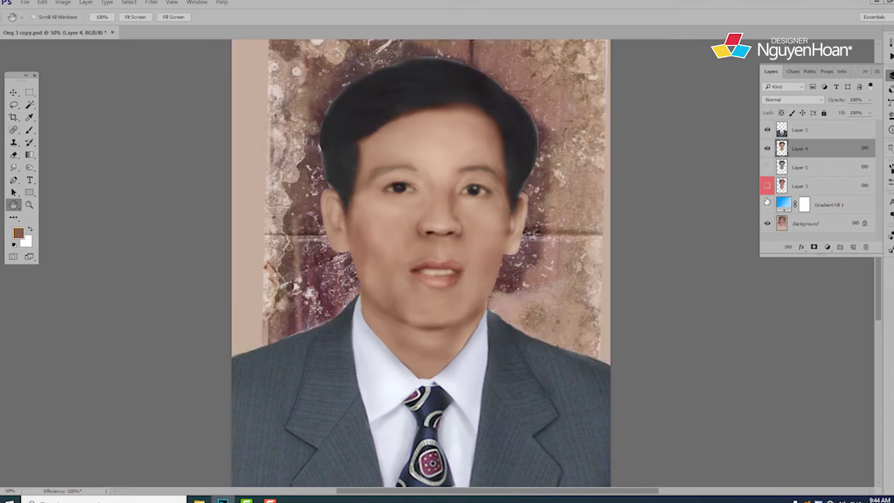
click(766, 149)
click(767, 149)
click(766, 148)
click(766, 149)
click(766, 149)
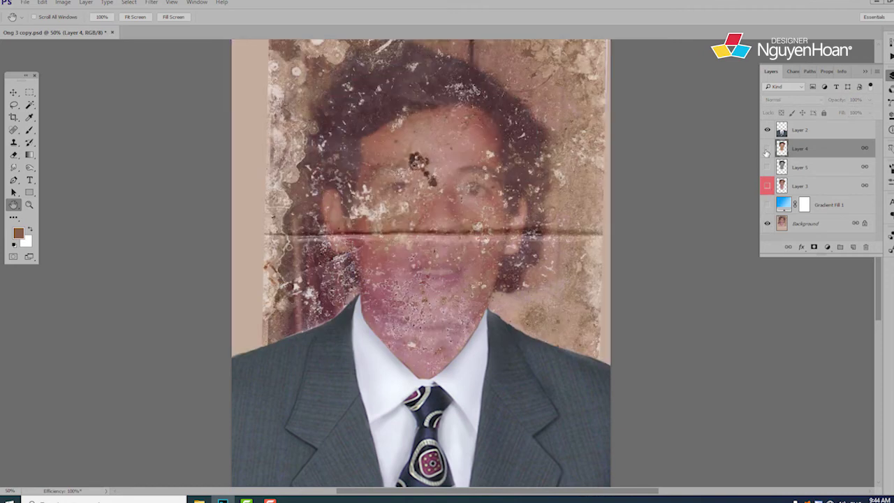
click(766, 150)
click(766, 149)
click(766, 150)
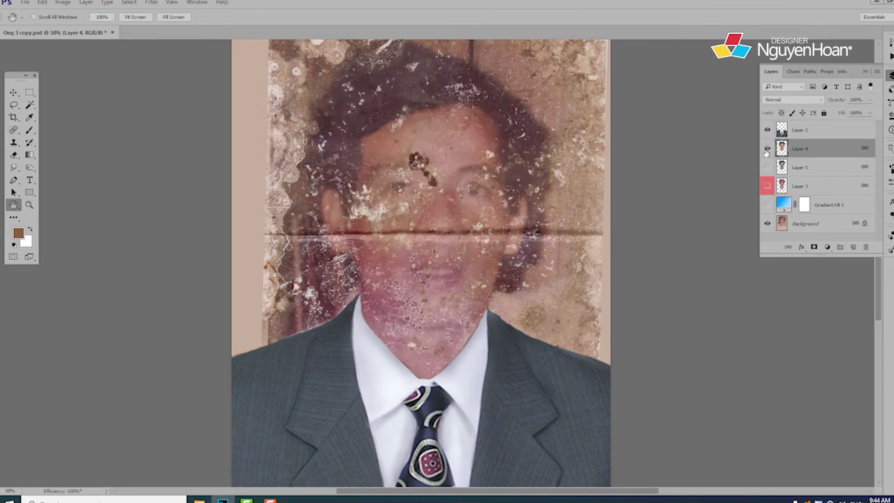
Step: Show Layer 3 and Gradient Fill 1, hide the Background layer, and save the document
click(767, 185)
click(767, 223)
click(766, 204)
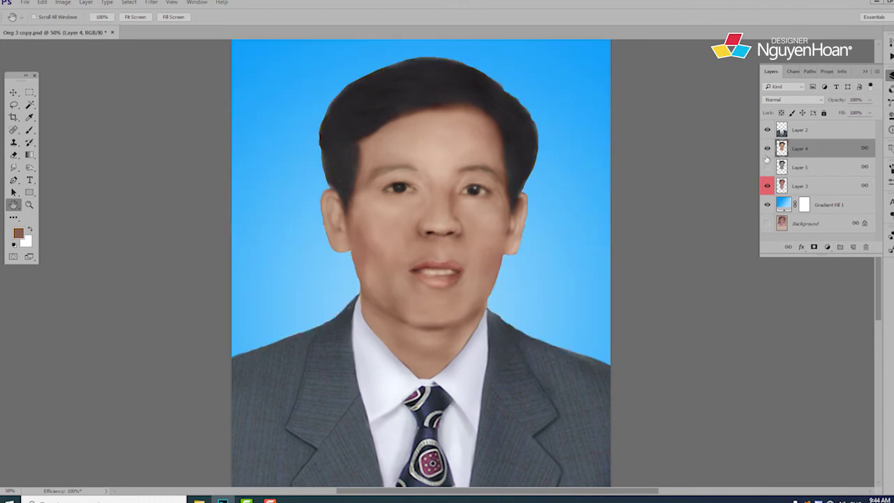
click(767, 150)
click(766, 148)
key(ctrl+s)
Step: Set the Clone Stamp to 10% opacity with a resized soft brush, and check Layer 4 against the original face beneath it
click(473, 280)
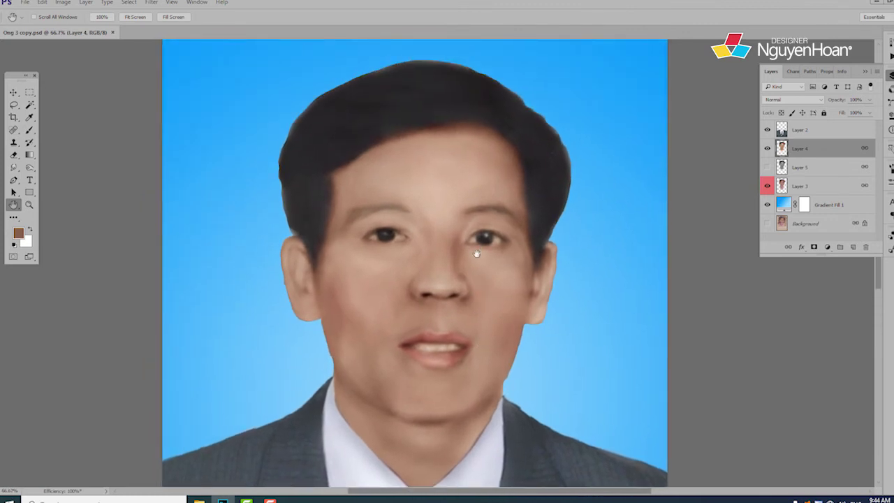
key(s)
key(ctrl+plus)
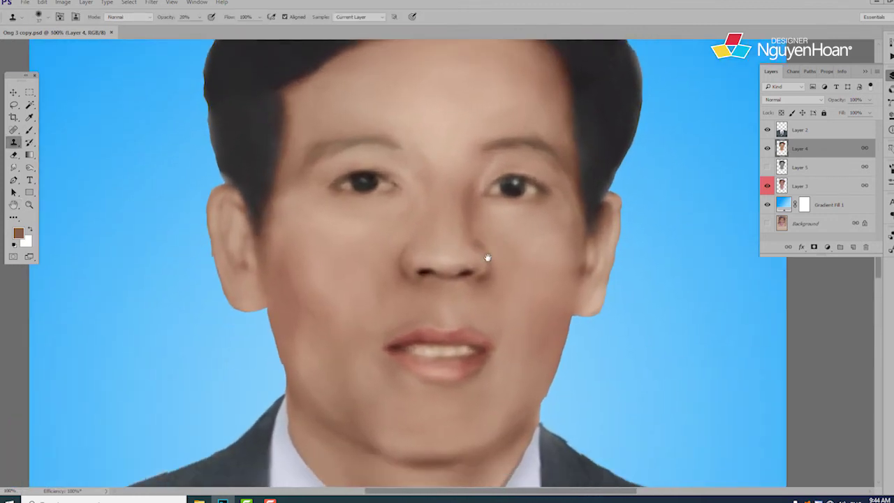
right_click(548, 217)
double_click(570, 326)
right_click(541, 227)
drag(604, 252, 608, 252)
key(Return)
drag(438, 320, 503, 279)
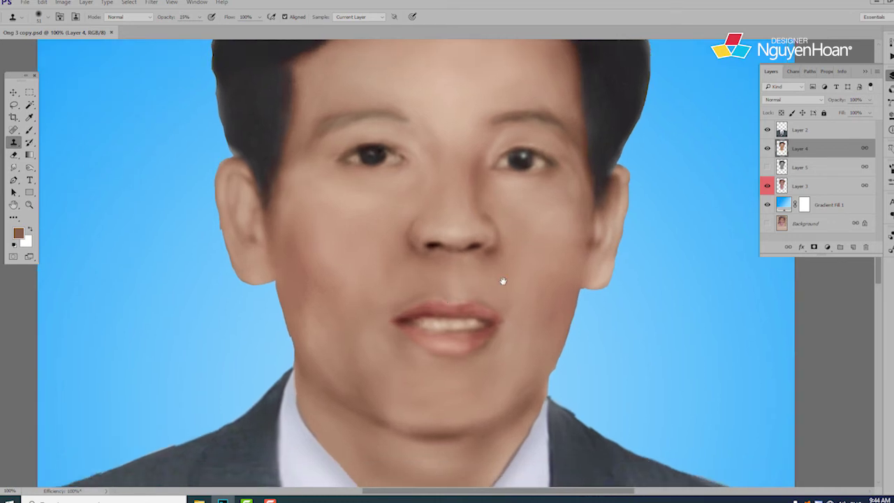
click(767, 149)
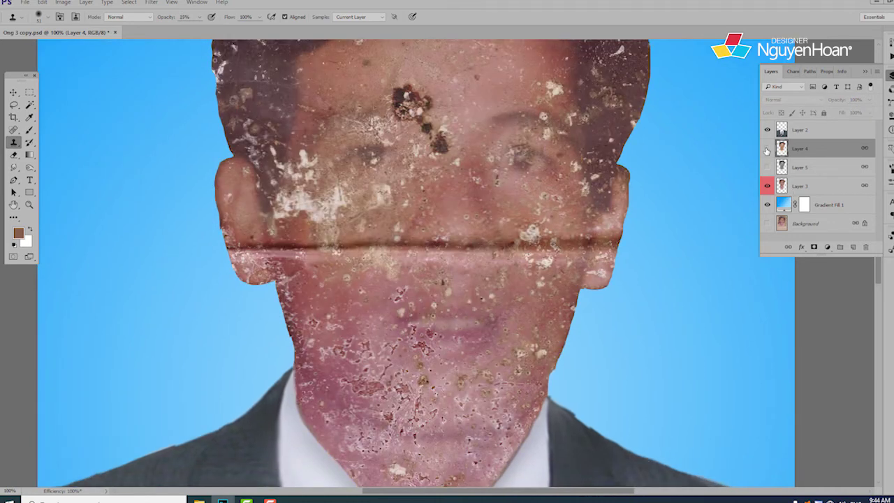
click(767, 149)
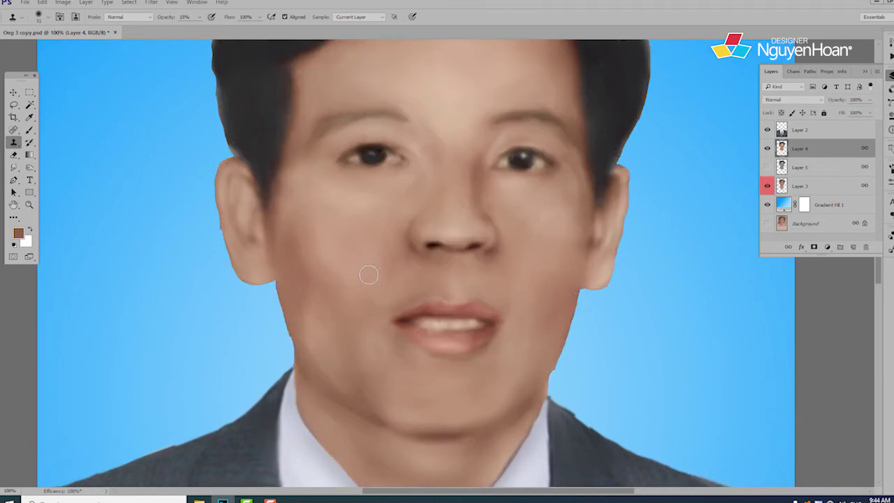
Step: Clone neighbouring skin over the uneven outer edge of the image-left cheek below the ear
alt+click(308, 298)
drag(303, 285, 314, 276)
alt+click(304, 300)
alt+click(295, 271)
click(303, 258)
alt+click(300, 291)
alt+click(294, 303)
click(306, 317)
alt+click(298, 308)
drag(305, 311, 297, 307)
Step: Raise the Clone Stamp opacity to 20% and blend the skin along the image-left temple and cheek beside the ear
scroll(384, 327, down, 3)
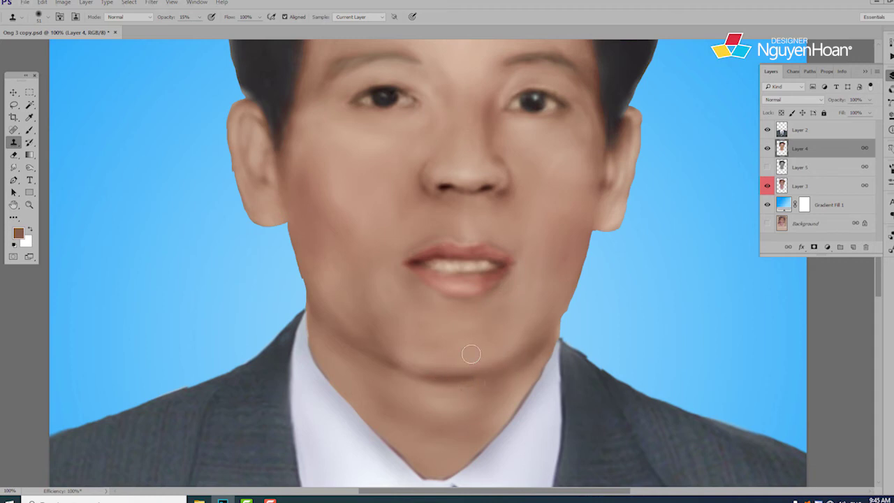
key(Return)
drag(417, 308, 434, 361)
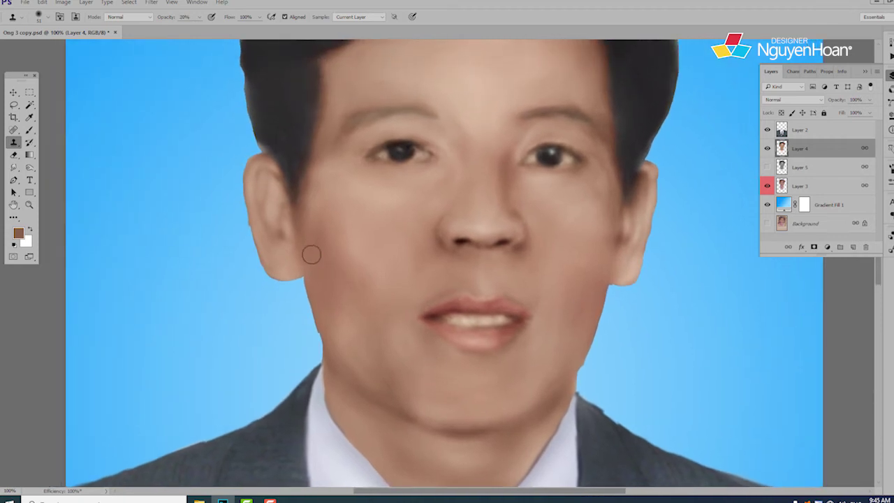
alt+click(310, 253)
alt+click(307, 240)
drag(310, 211, 309, 236)
alt+click(317, 264)
mouse_move(322, 178)
mouse_down()
mouse_move(321, 154)
mouse_move(311, 169)
mouse_up()
alt+click(307, 239)
drag(306, 203, 337, 237)
Step: Clone skin across the middle of the image-left cheek toward the nose to even its tone
alt+click(338, 247)
alt+click(353, 257)
alt+click(409, 259)
drag(569, 217, 566, 236)
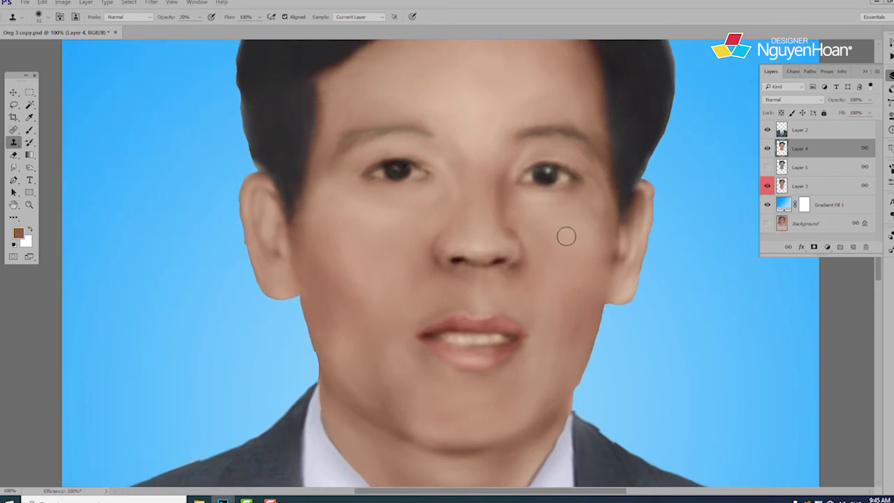
Step: Set the clone brush to 36 px and smooth the nose tip, its shaded side and the skin around the image-right eye
right_click(574, 235)
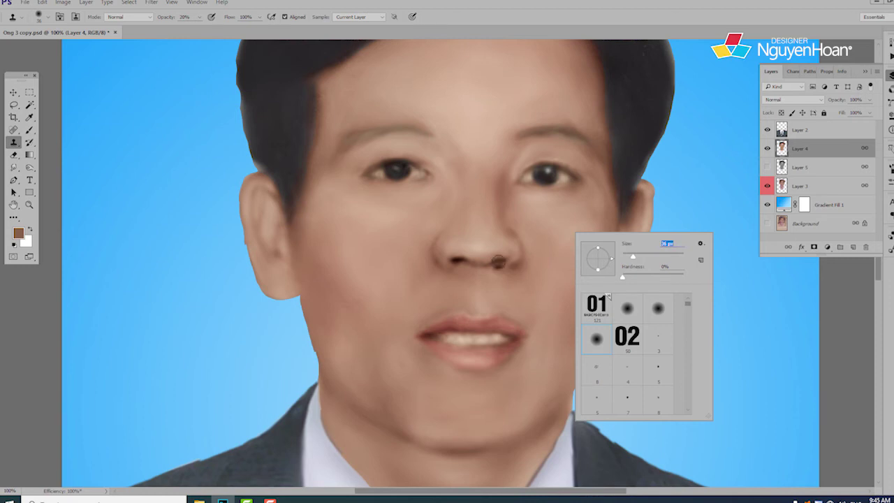
click(495, 249)
alt+click(493, 254)
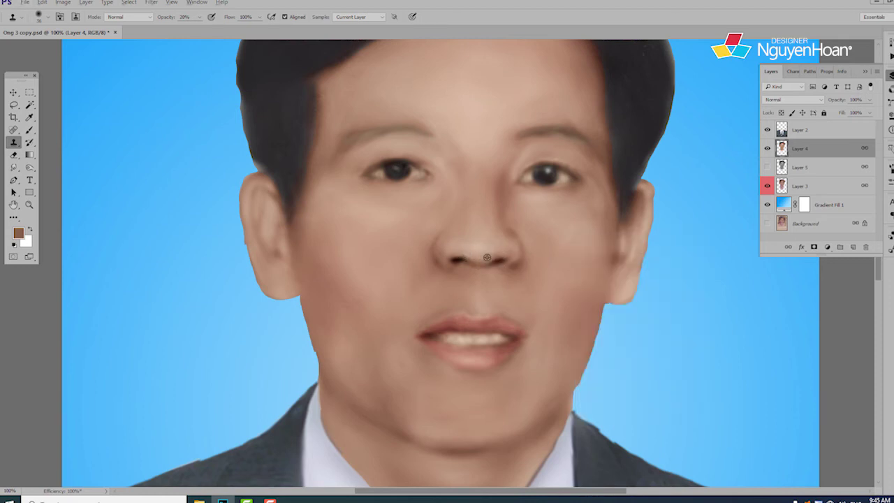
alt+click(508, 226)
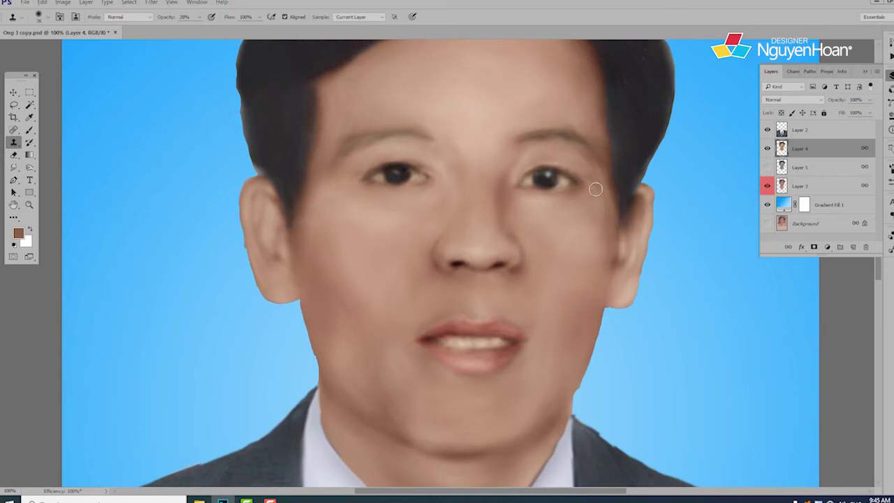
alt+click(577, 162)
alt+click(514, 154)
Step: Clone skin at the inner end of the image-left eyebrow and down the nose bridge
drag(407, 224, 413, 245)
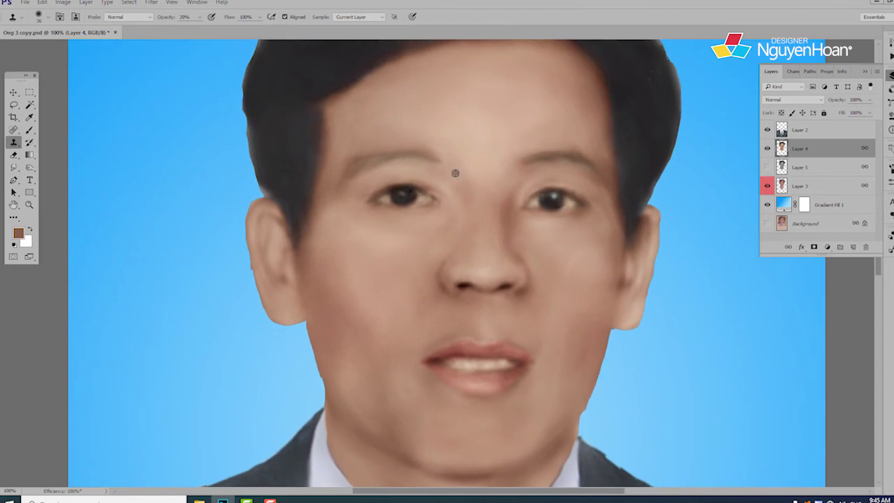
alt+click(417, 163)
drag(446, 177, 450, 189)
alt+click(461, 192)
Step: Clone smooth skin over the area between the nose and the upper lip
drag(456, 331, 450, 270)
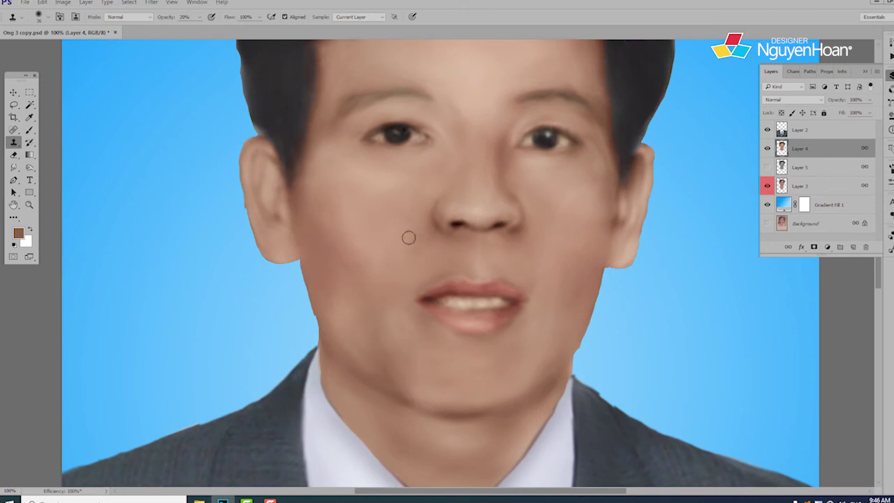
alt+click(471, 264)
alt+click(507, 266)
click(489, 266)
drag(383, 254, 389, 273)
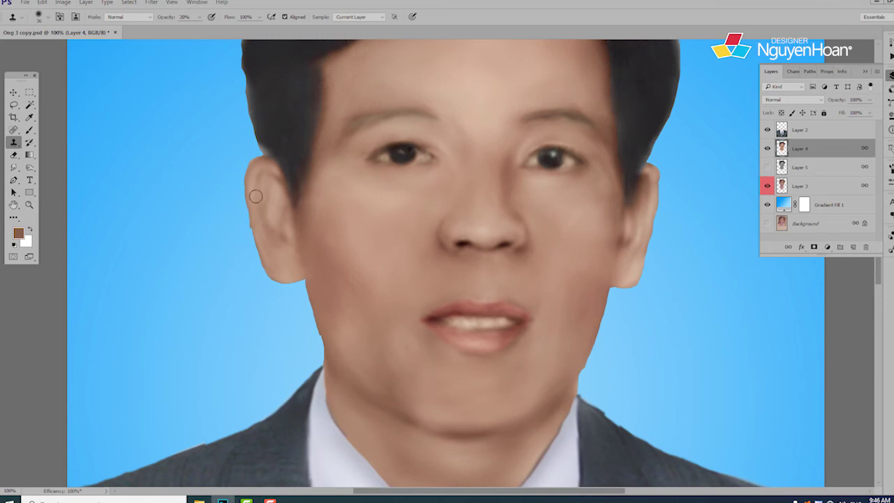
drag(425, 198, 418, 260)
Step: Enlarge the clone brush to 51 px and smooth the forehead skin above the image-right eyebrow
drag(544, 137, 539, 160)
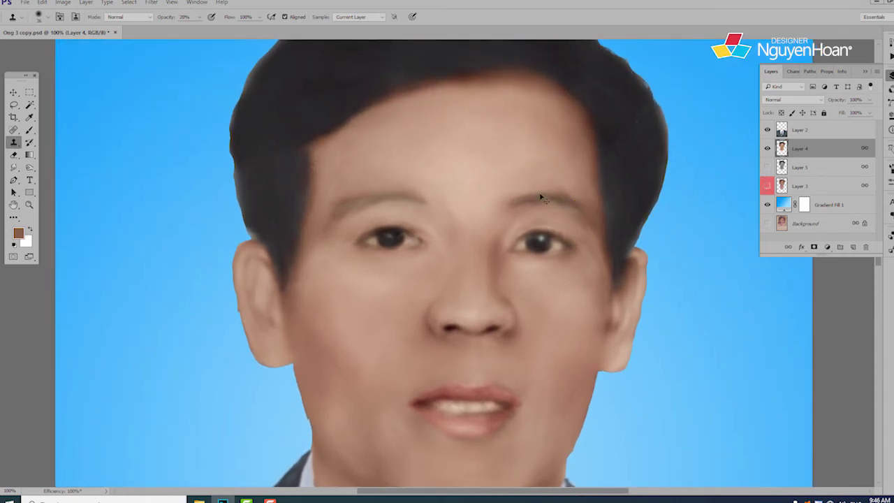
right_click(539, 155)
drag(595, 185, 605, 186)
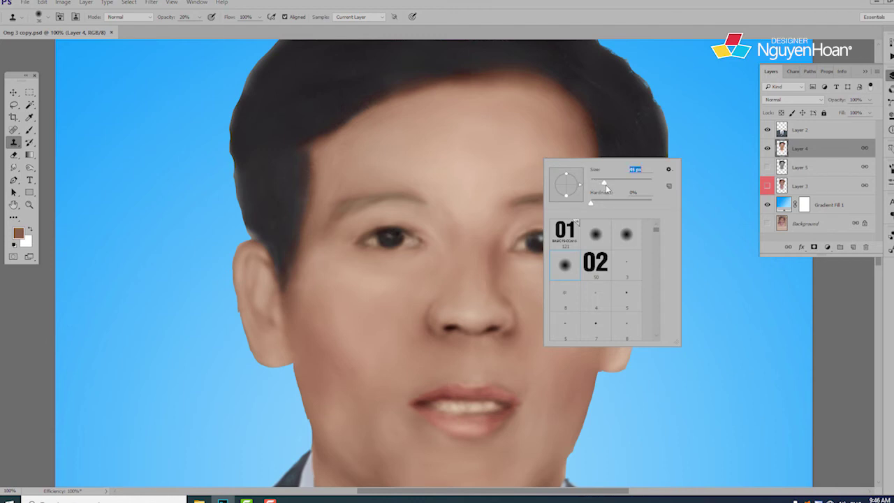
click(566, 150)
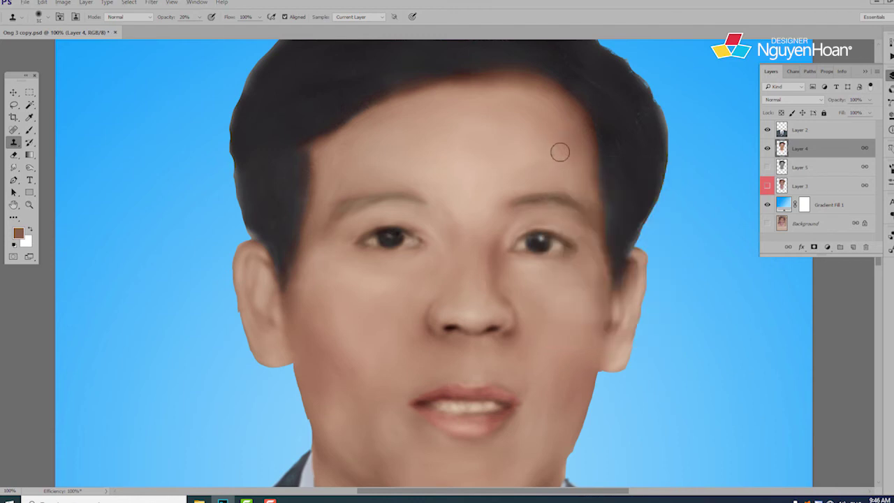
mouse_move(559, 164)
mouse_down()
mouse_move(576, 178)
mouse_move(580, 150)
mouse_move(550, 171)
mouse_up()
alt+click(560, 164)
alt+click(556, 162)
Step: Clone forehead skin along the hairline from the image-right temple across to the image-left side
mouse_move(564, 140)
mouse_down()
mouse_move(552, 160)
mouse_move(541, 166)
mouse_move(559, 132)
mouse_move(523, 150)
mouse_move(541, 140)
mouse_move(538, 151)
mouse_move(514, 140)
mouse_move(525, 132)
mouse_move(521, 161)
mouse_move(484, 126)
mouse_move(505, 129)
mouse_move(466, 121)
mouse_move(509, 124)
mouse_move(477, 103)
mouse_move(514, 95)
mouse_up()
alt+click(541, 140)
alt+click(524, 132)
alt+click(509, 87)
alt+click(513, 95)
alt+click(463, 99)
alt+click(390, 135)
drag(399, 146, 400, 145)
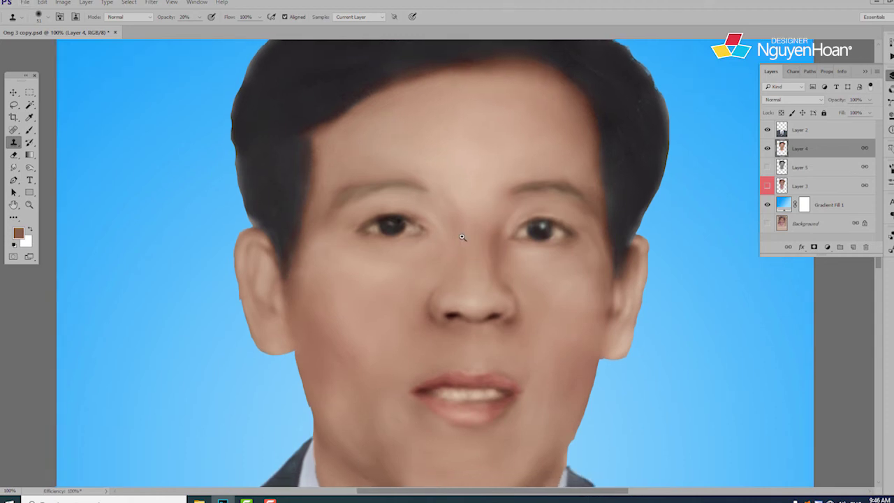
Step: Reduce the clone brush size and even out the outer half of the image-left eyebrow
scroll(463, 226, up, 1)
right_click(484, 174)
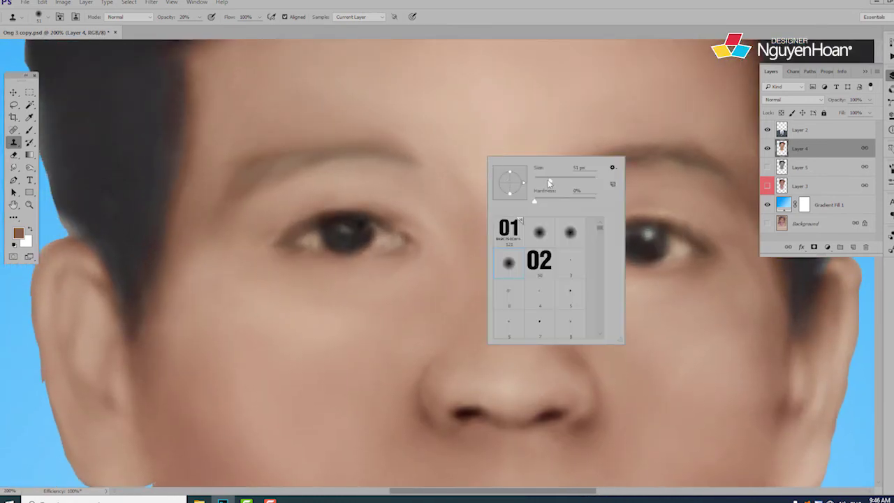
drag(549, 182, 545, 191)
click(337, 164)
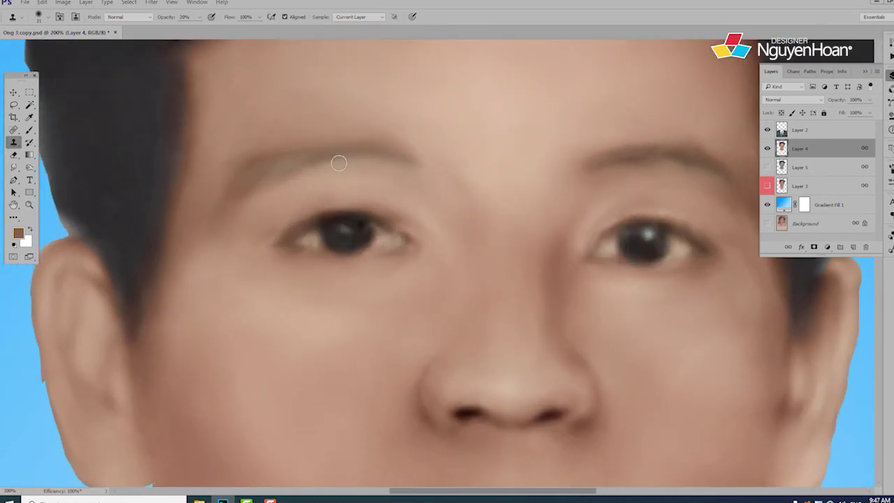
alt+click(278, 165)
alt+click(286, 161)
mouse_move(312, 160)
mouse_down()
mouse_move(366, 162)
mouse_move(313, 162)
mouse_move(395, 151)
mouse_up()
alt+click(296, 158)
alt+click(275, 161)
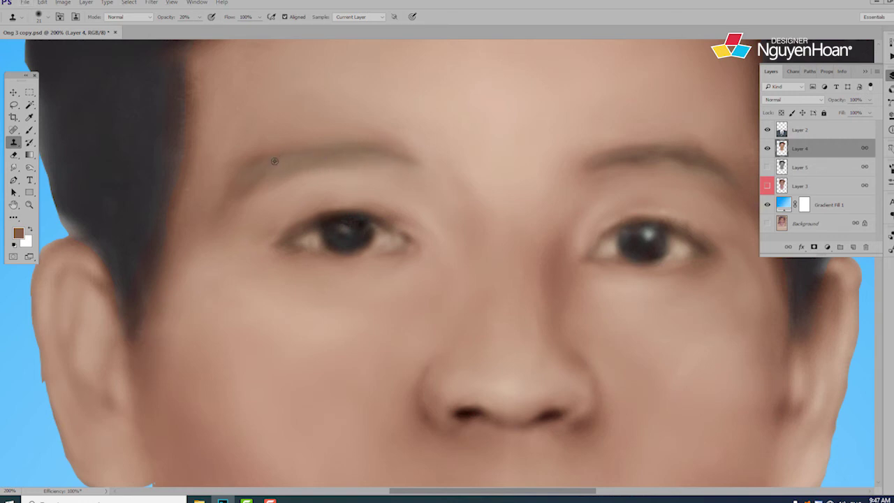
Step: Clone along the middle and inner end of the image-left eyebrow to extend and soften its shape
alt+click(303, 161)
mouse_move(314, 156)
mouse_down()
mouse_move(376, 148)
mouse_move(350, 160)
mouse_move(383, 165)
mouse_move(340, 161)
mouse_move(391, 165)
mouse_move(365, 153)
mouse_move(390, 159)
mouse_move(383, 162)
mouse_move(406, 177)
mouse_move(388, 157)
mouse_move(428, 180)
mouse_up()
alt+click(313, 158)
alt+click(339, 162)
alt+click(366, 153)
alt+click(383, 161)
alt+click(387, 165)
Step: Reduce the clone brush size to 15 px and retouch the outer corner of the image-right eye
drag(495, 182, 392, 149)
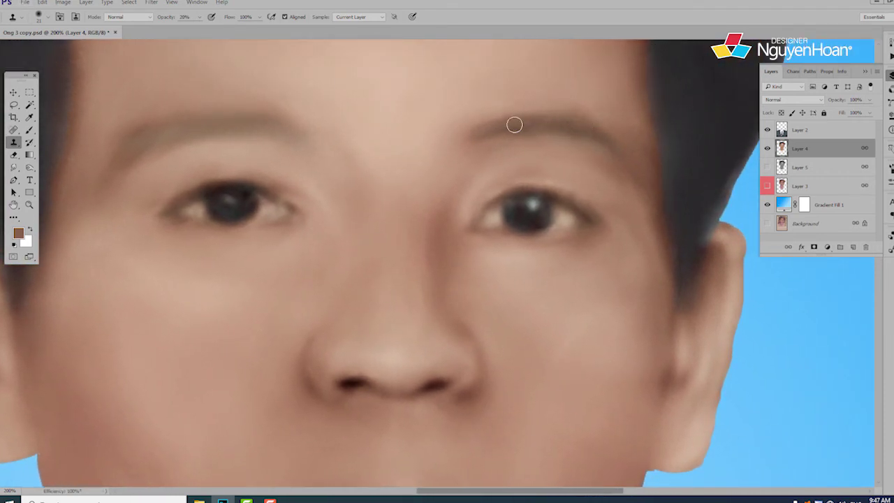
right_click(594, 203)
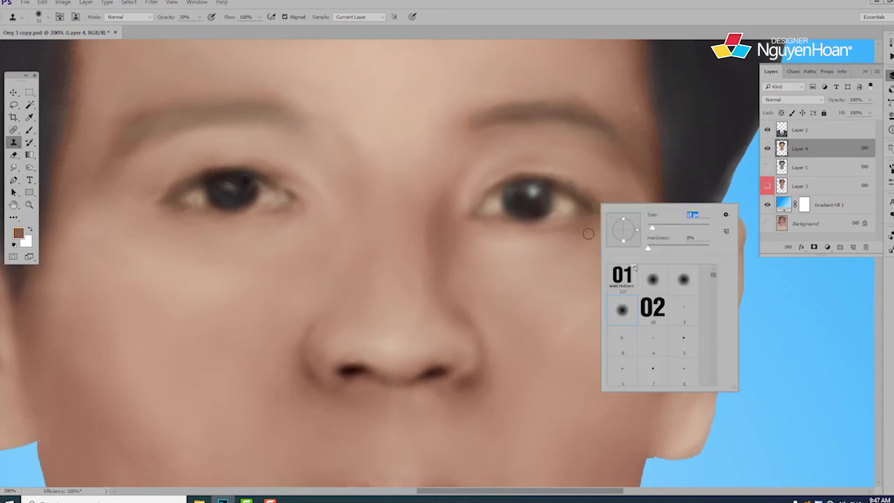
click(516, 206)
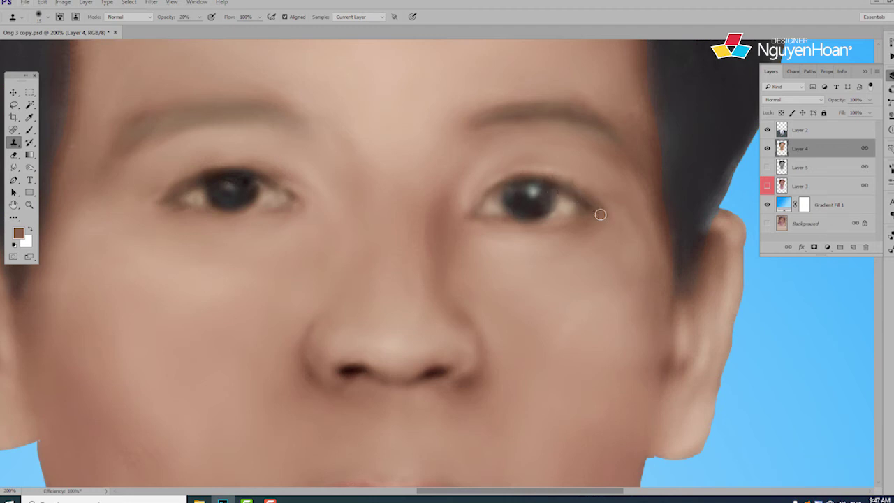
Step: Clone over the iris edges and upper lid line of the image-left eye to refine its shape
drag(396, 233, 492, 219)
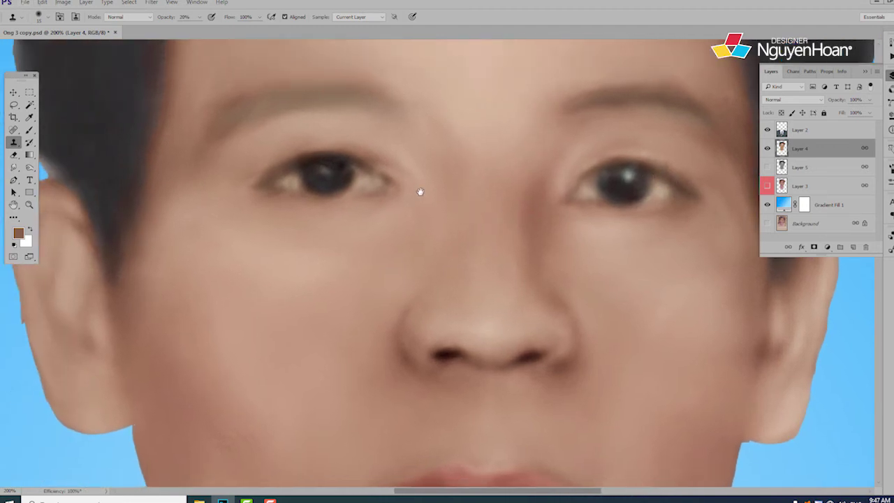
alt+click(335, 185)
mouse_move(334, 169)
mouse_down()
mouse_move(339, 163)
mouse_move(321, 164)
mouse_move(342, 164)
mouse_up()
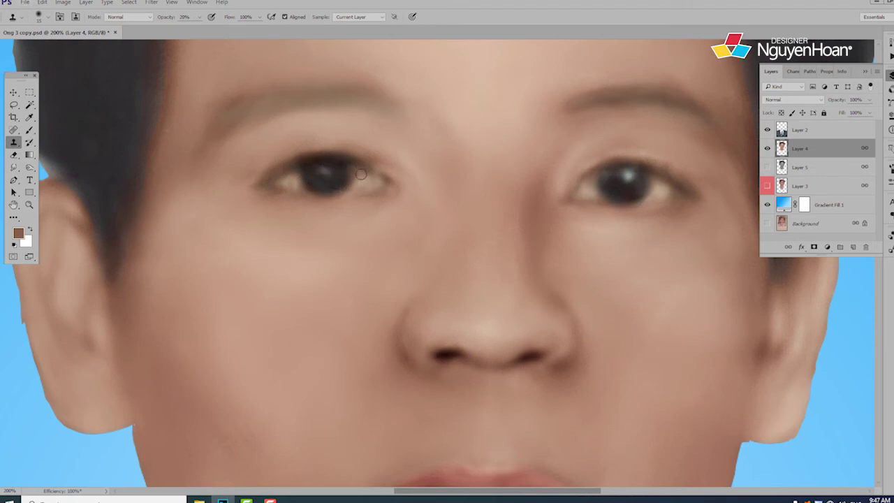
alt+click(299, 176)
drag(303, 186, 300, 167)
Step: Enlarge the clone brush to 23 px and smooth the skin around both nostrils and the nose wings
drag(411, 286, 437, 203)
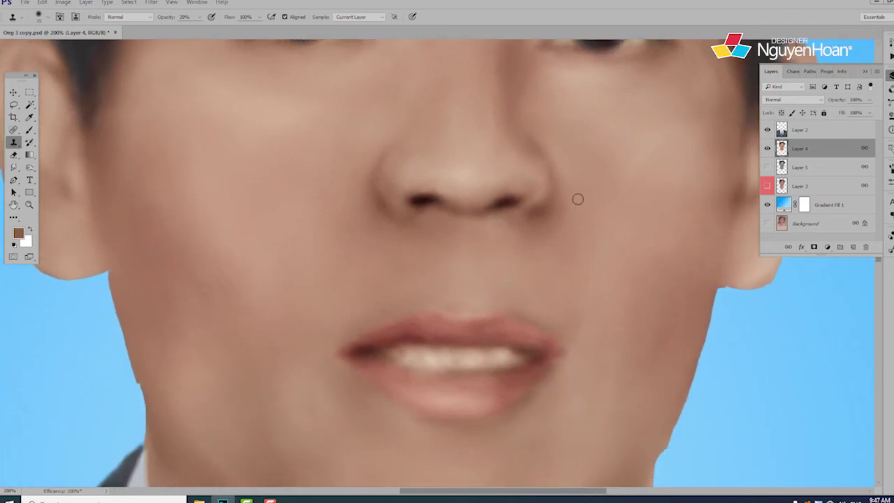
right_click(579, 197)
alt+click(523, 187)
alt+click(529, 185)
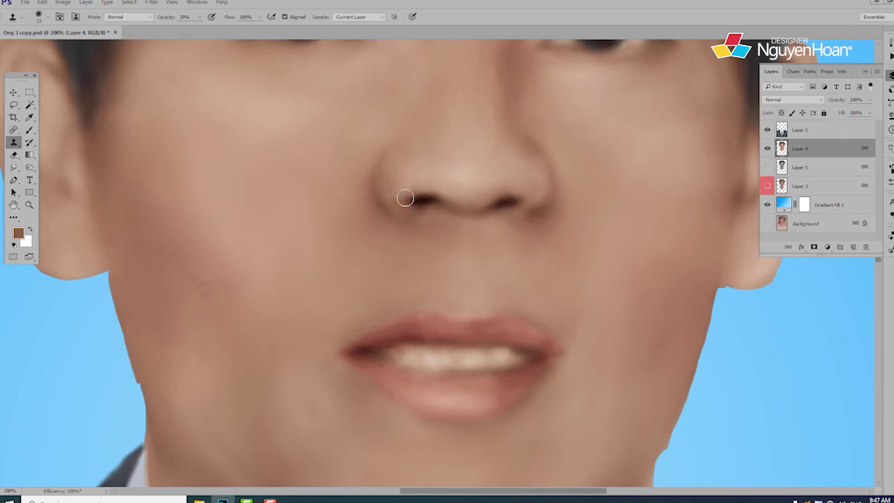
Step: Reduce the clone brush to 15 px and retouch the inner edge of the upper lip
scroll(522, 200, down, 3)
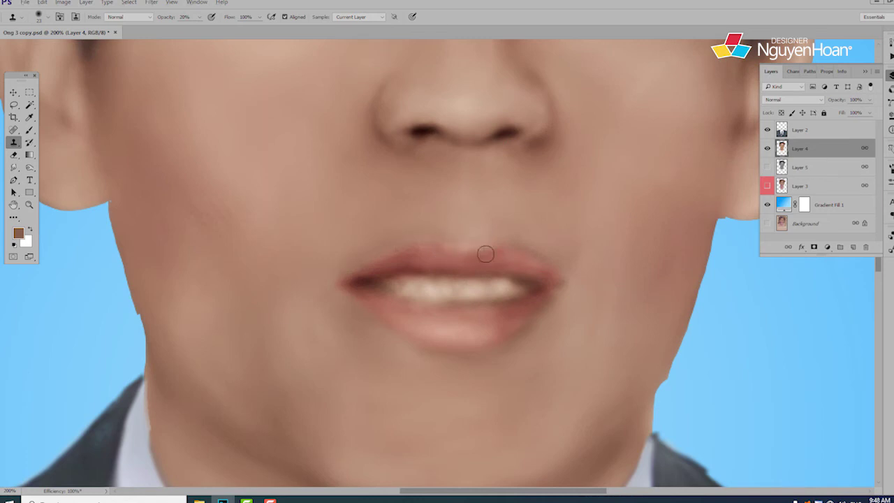
scroll(559, 251, down, 3)
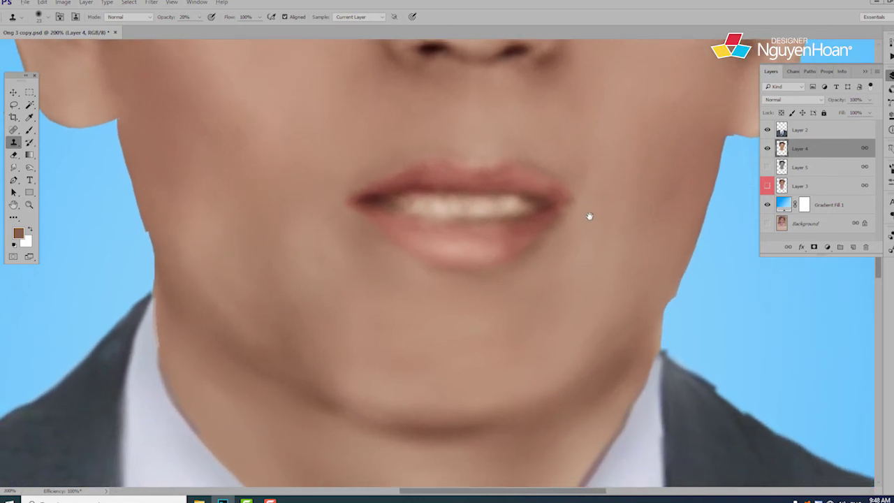
right_click(593, 234)
double_click(678, 292)
right_click(653, 234)
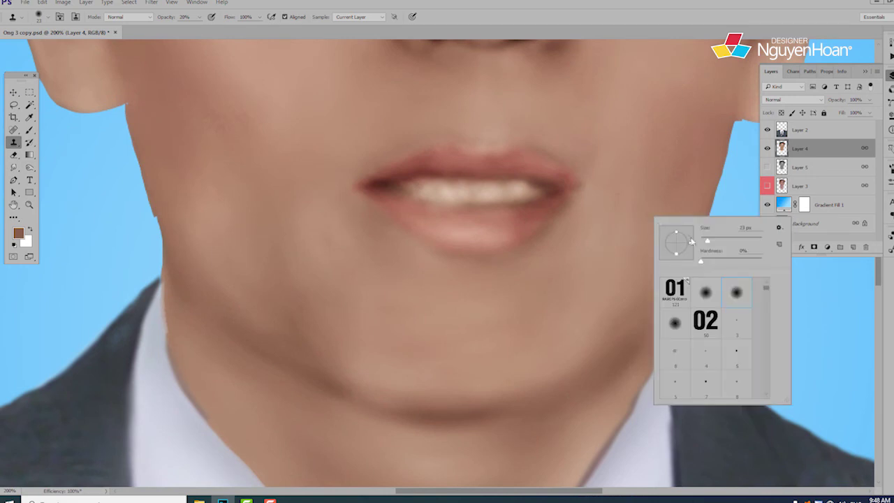
click(528, 191)
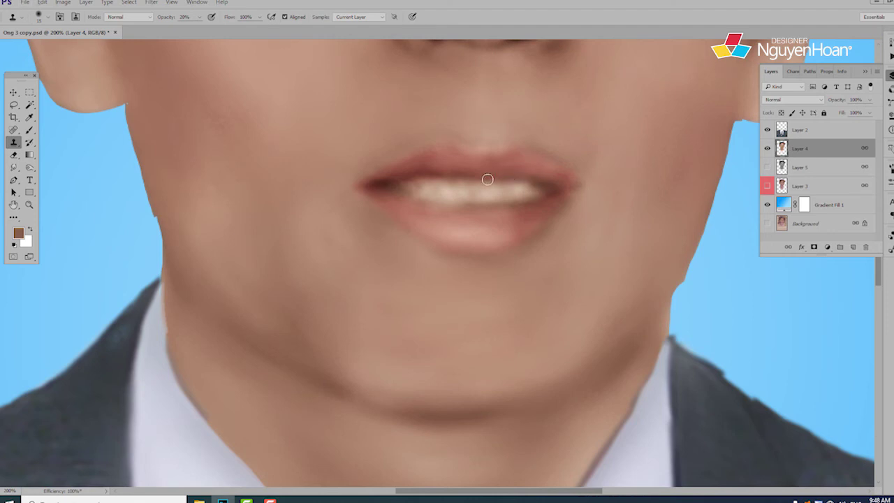
alt+click(443, 176)
Step: Clone repeatedly along the border between the teeth and the lower lip to clean up its edge
alt+click(488, 208)
drag(438, 206, 448, 206)
alt+click(466, 215)
click(438, 211)
alt+click(474, 219)
click(434, 211)
alt+click(463, 217)
click(428, 208)
alt+click(478, 220)
mouse_move(447, 208)
mouse_down()
mouse_move(476, 219)
mouse_move(395, 195)
mouse_move(443, 210)
mouse_move(430, 207)
mouse_move(518, 205)
mouse_up()
key(h)
right_click(516, 171)
click(548, 207)
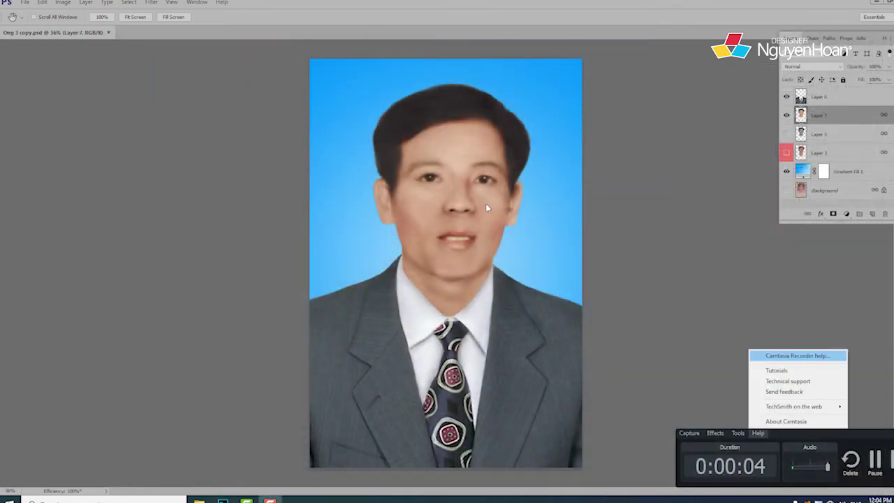
click(486, 207)
right_click(489, 202)
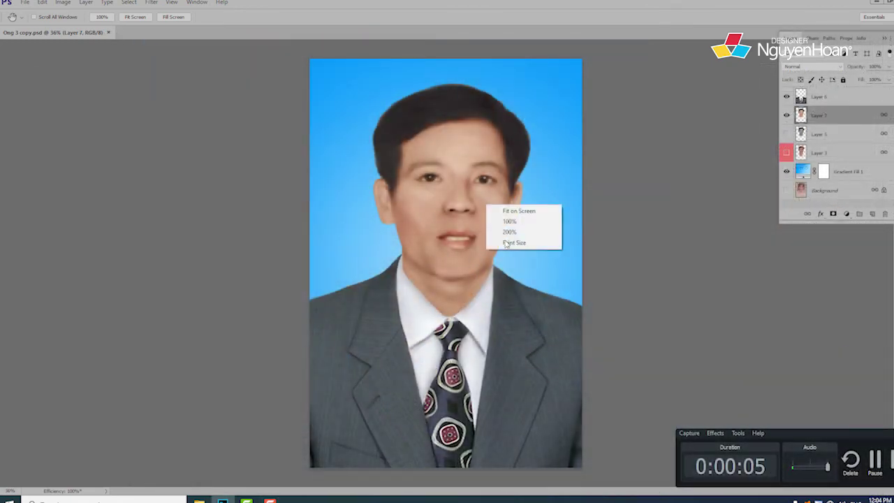
click(506, 241)
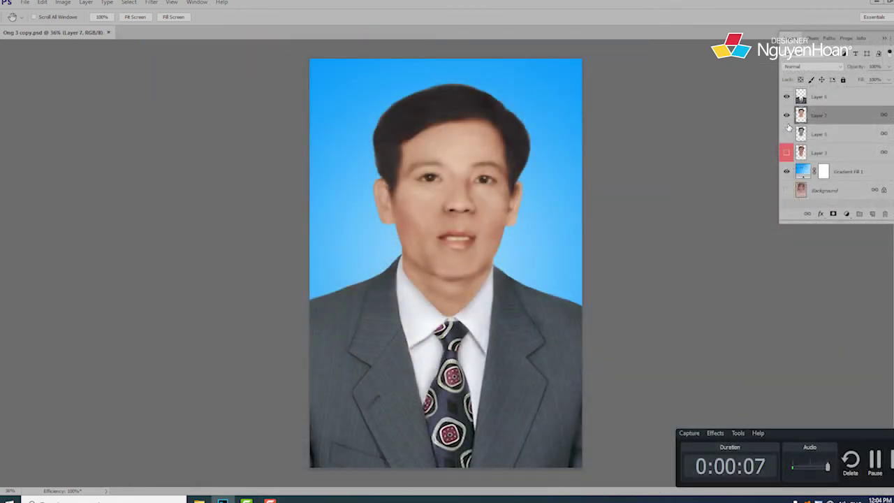
Step: Show Layer 3 and toggle Layer 7 off and on to compare the two versions of the portrait
click(786, 151)
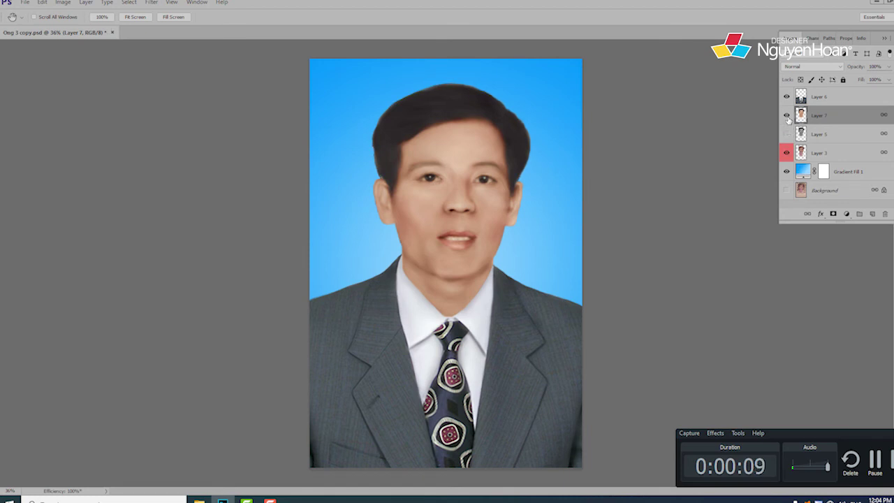
click(786, 115)
click(787, 116)
click(786, 116)
click(787, 116)
Step: Create a new empty layer above Layer 7 and link it with Layer 7
click(872, 213)
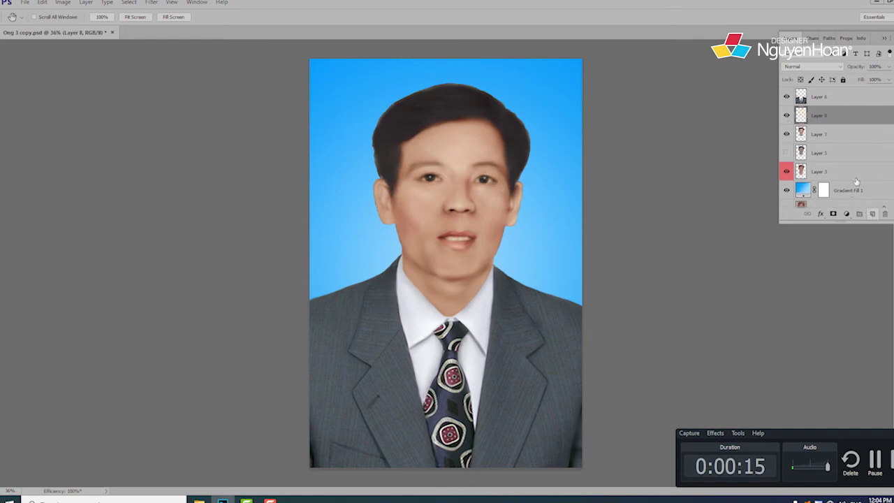
shift+click(838, 134)
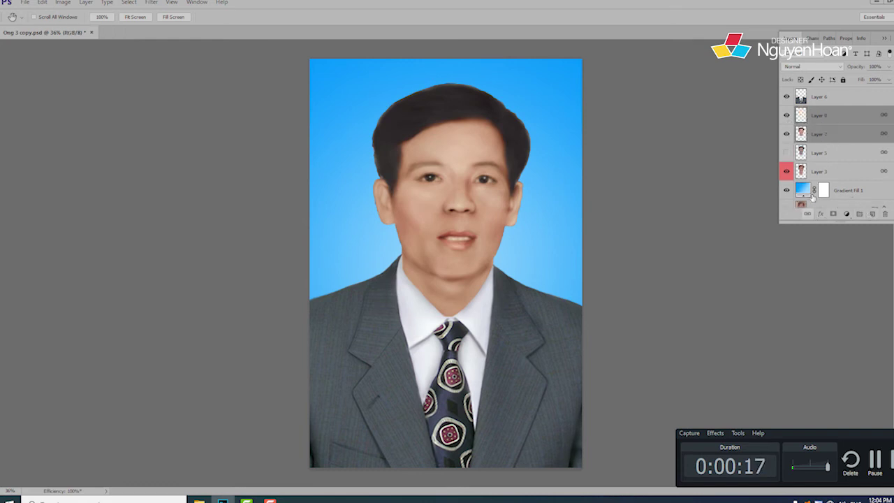
click(830, 122)
Step: Lock the image pixels of Layer 7 and Layer 3, leaving the new Layer 8 active for painting
click(822, 137)
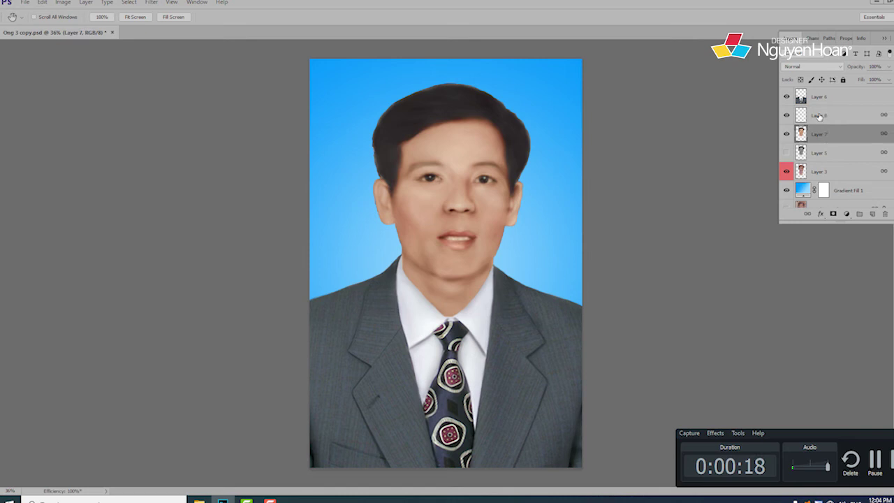
click(811, 81)
click(831, 170)
click(810, 80)
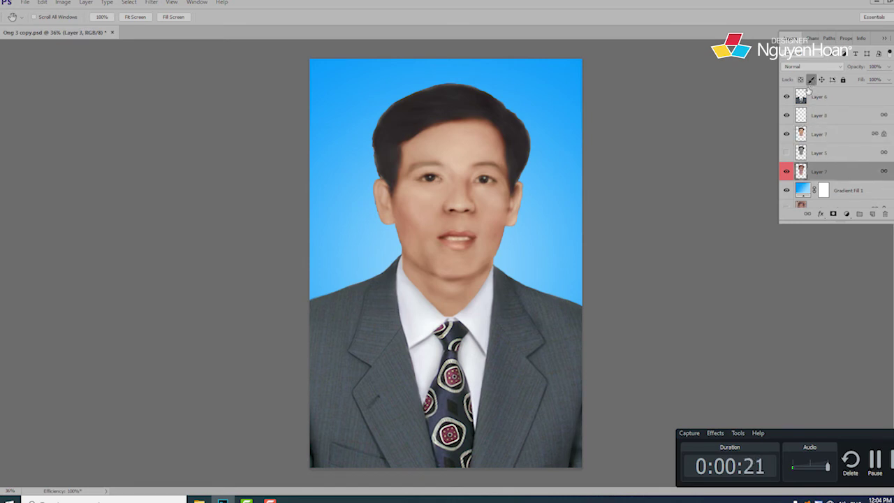
click(829, 118)
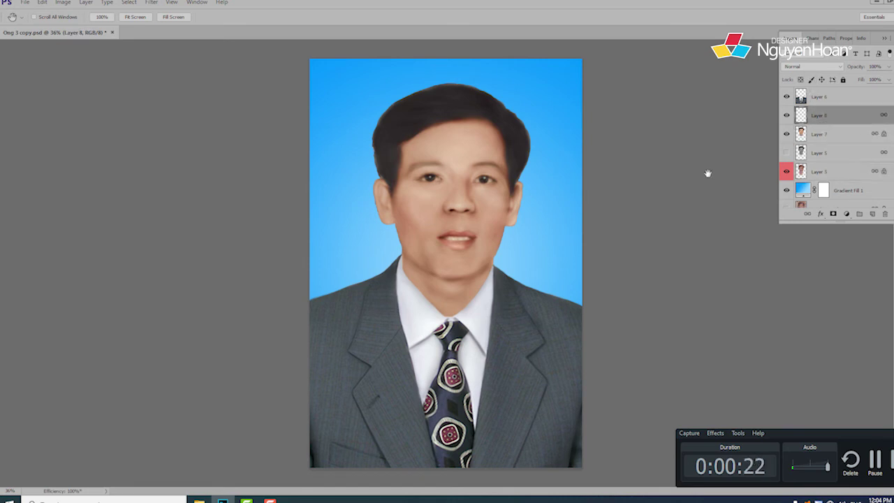
Step: Examine the portrait's face and hair outline close up at 100% zoom
key(shift+Tab)
right_click(527, 187)
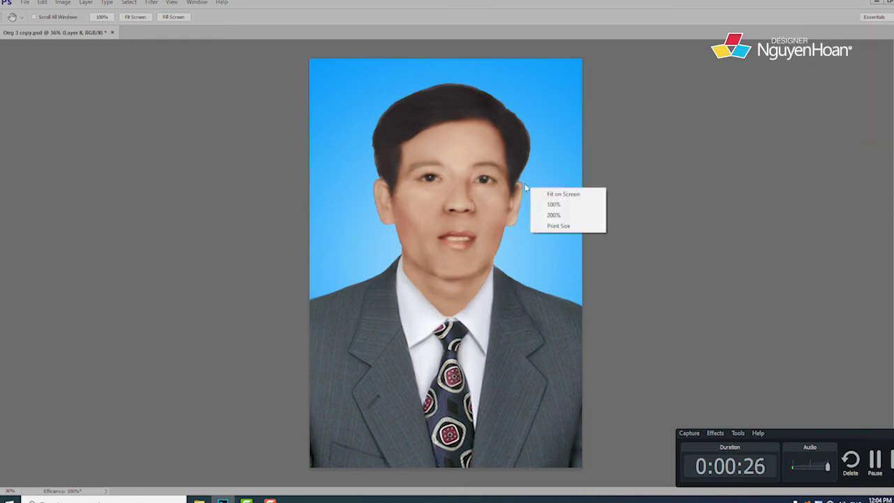
click(555, 204)
drag(510, 194, 491, 260)
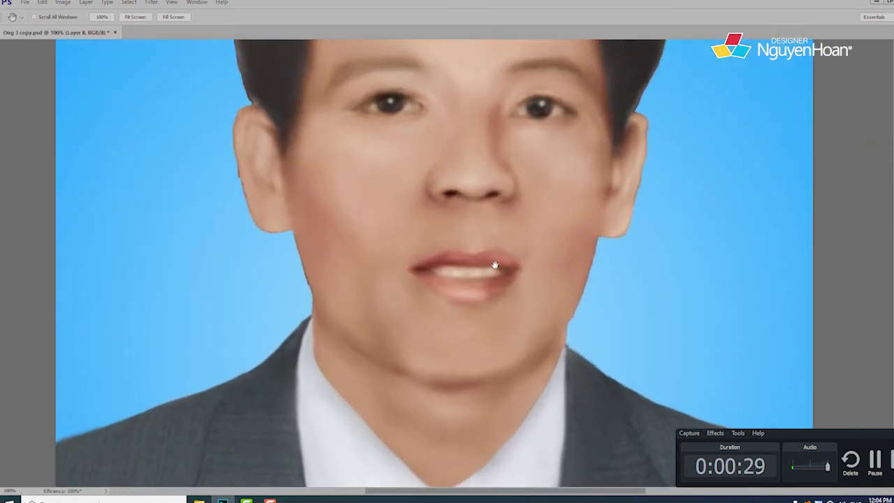
alt+click(489, 241)
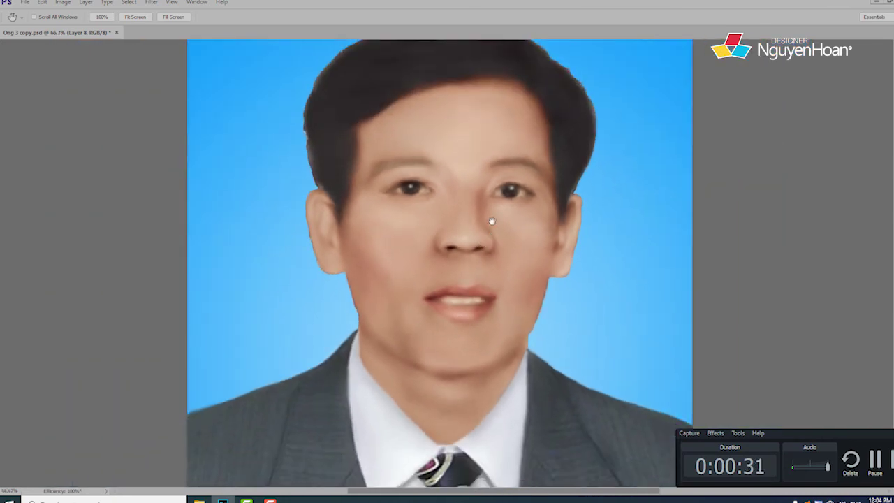
scroll(488, 216, up, 1)
scroll(485, 230, up, 2)
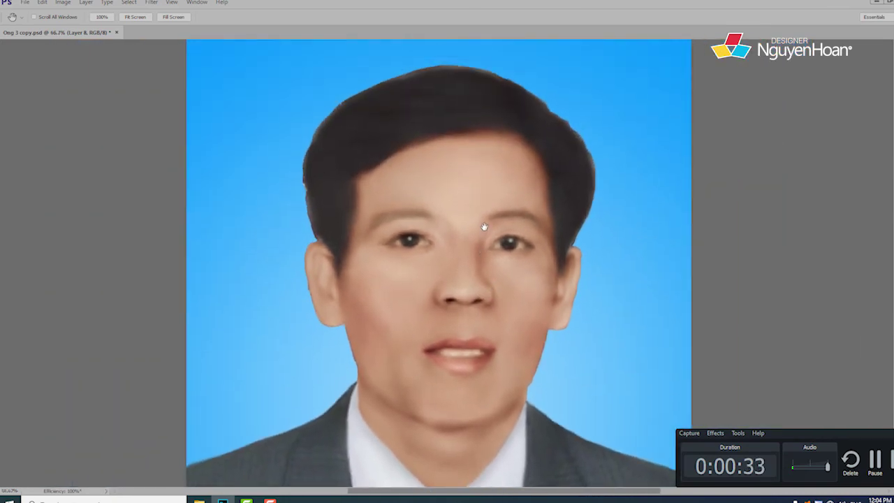
ctrl+click(484, 219)
drag(484, 219, 485, 278)
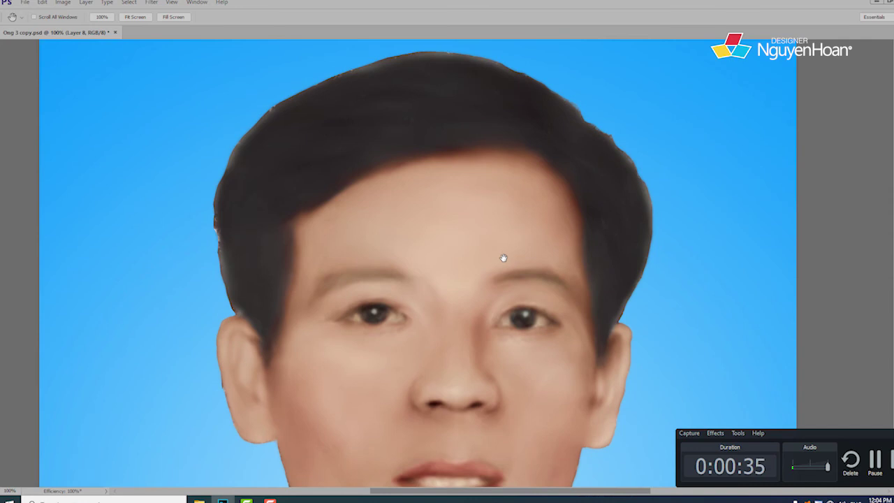
Step: Choose the Brush tool with the thin curved 95 px strand preset and reduce its size for painting hair
key(b)
right_click(503, 225)
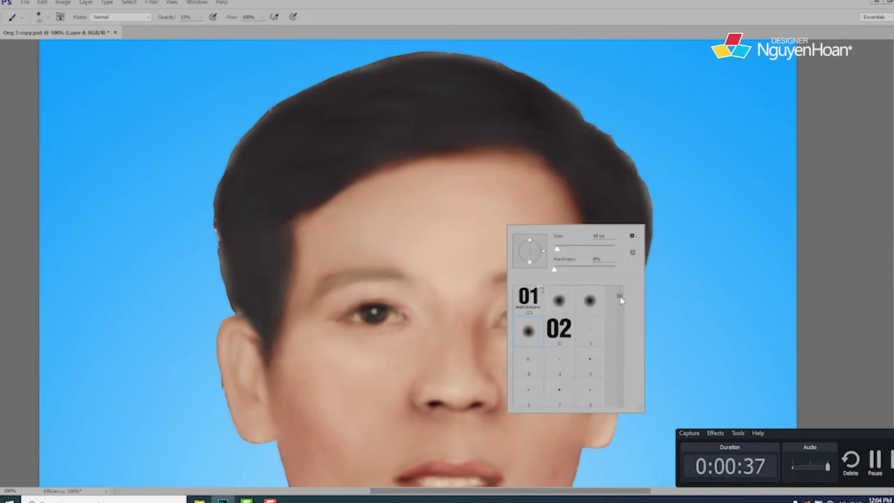
drag(619, 296, 618, 343)
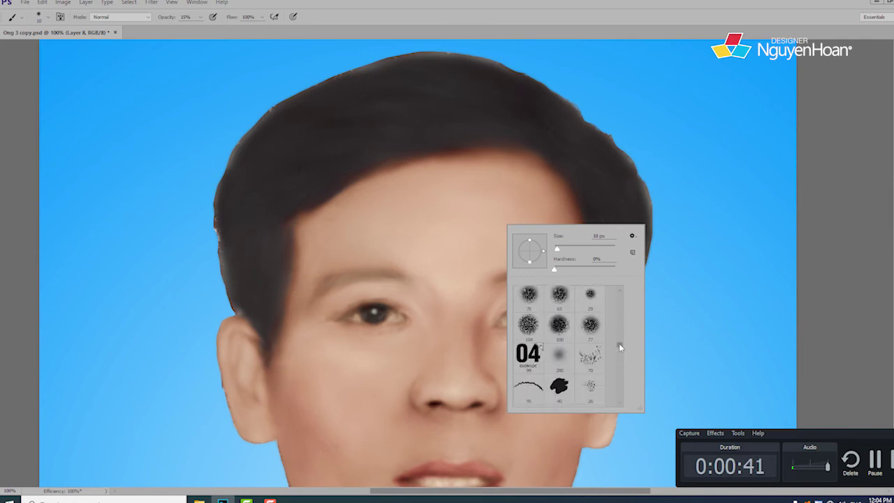
double_click(530, 386)
right_click(541, 249)
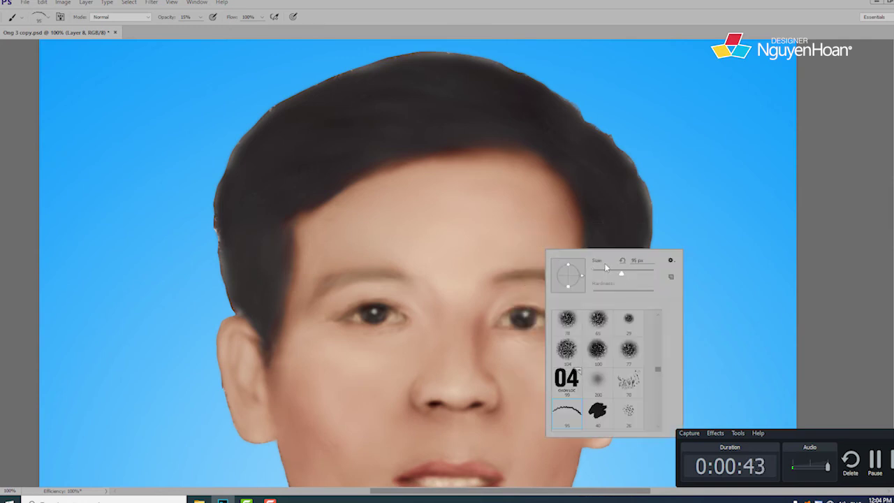
click(534, 220)
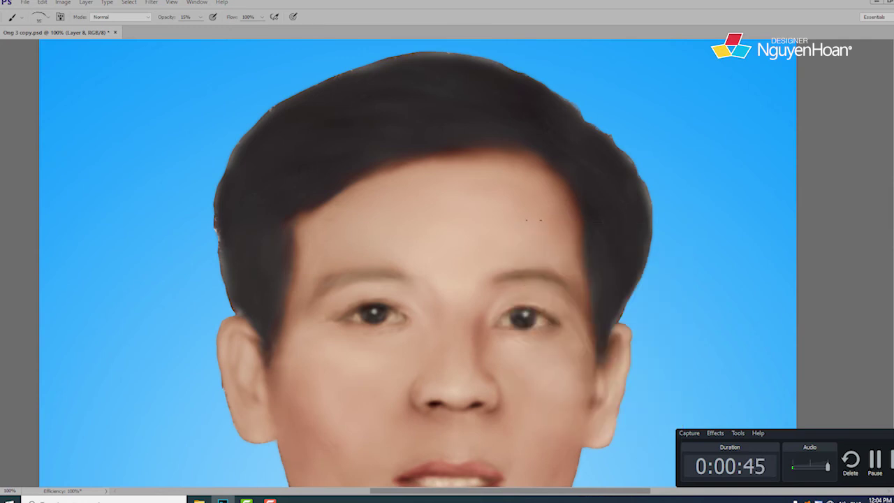
key(1)
mouse_move(379, 293)
mouse_down()
mouse_move(385, 315)
mouse_move(376, 309)
mouse_up()
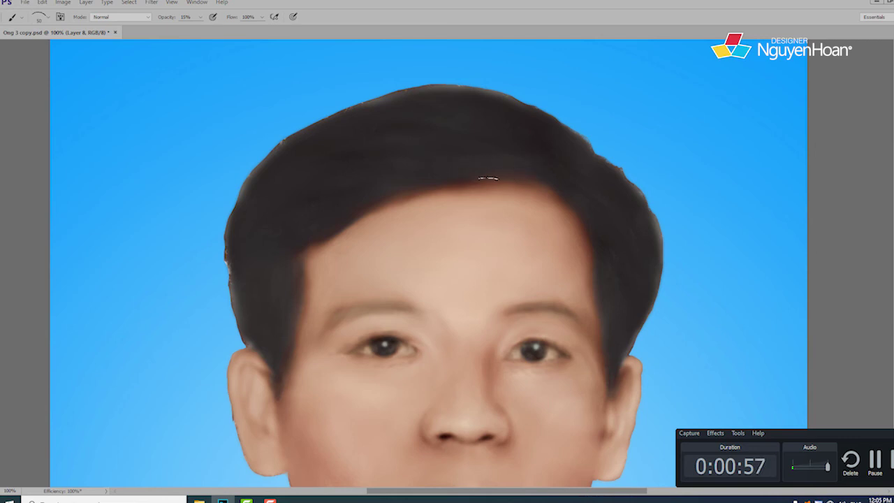
Step: Reduce the strand brush to 29 px and paint fine hair strands across the crown and fringe on Layer 8
right_click(532, 170)
drag(601, 199, 595, 199)
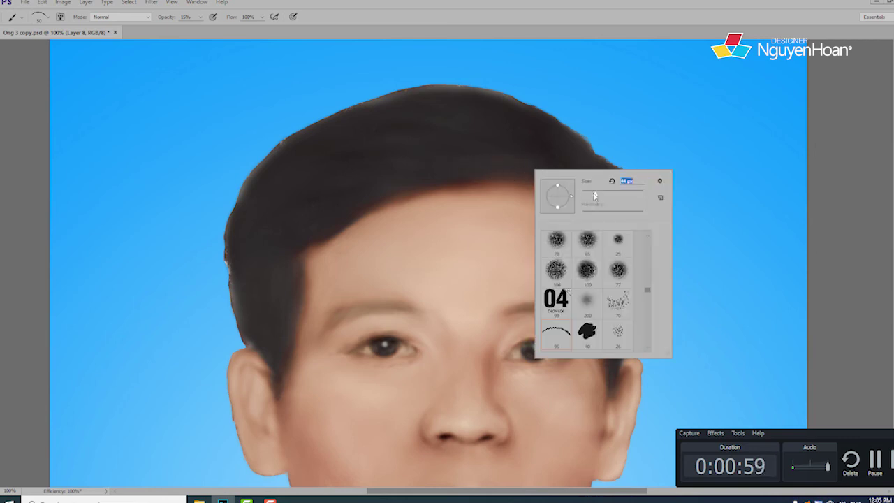
click(549, 159)
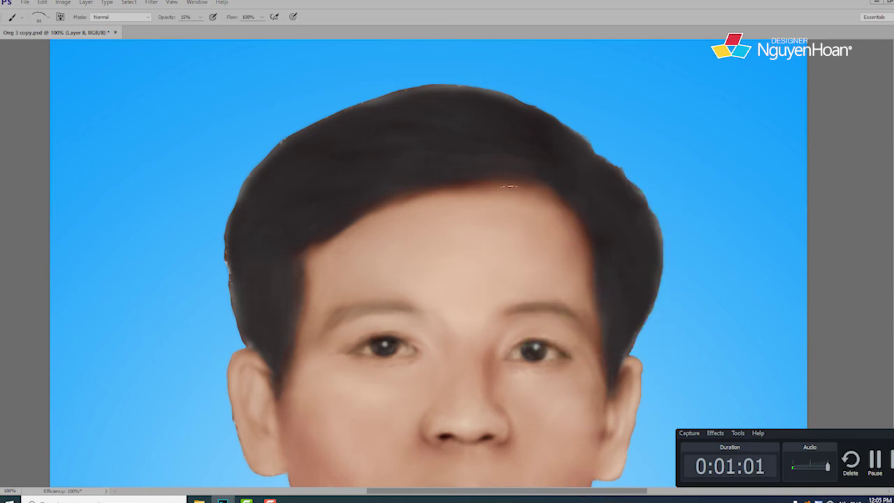
right_click(549, 173)
drag(612, 199, 607, 200)
click(552, 165)
Step: Hide Layer 3 and paint fine loose strands along the outer outline of the hair on Layer 8
key(F7)
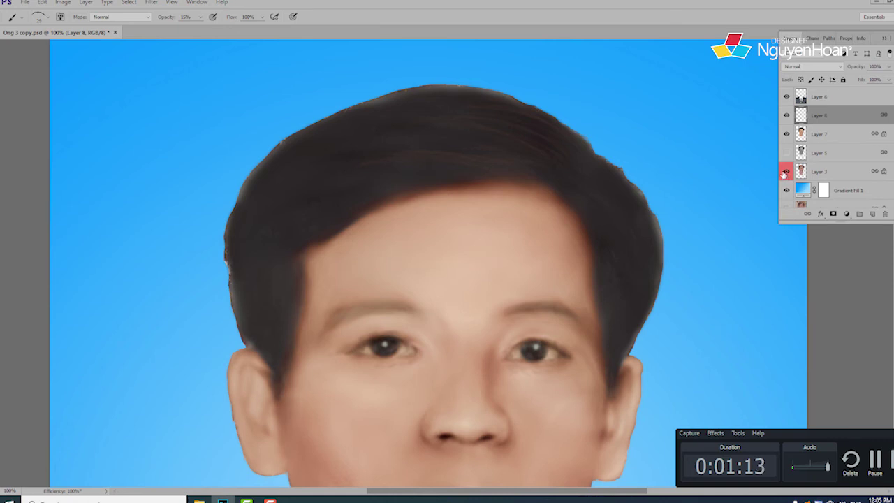
click(784, 174)
key(F7)
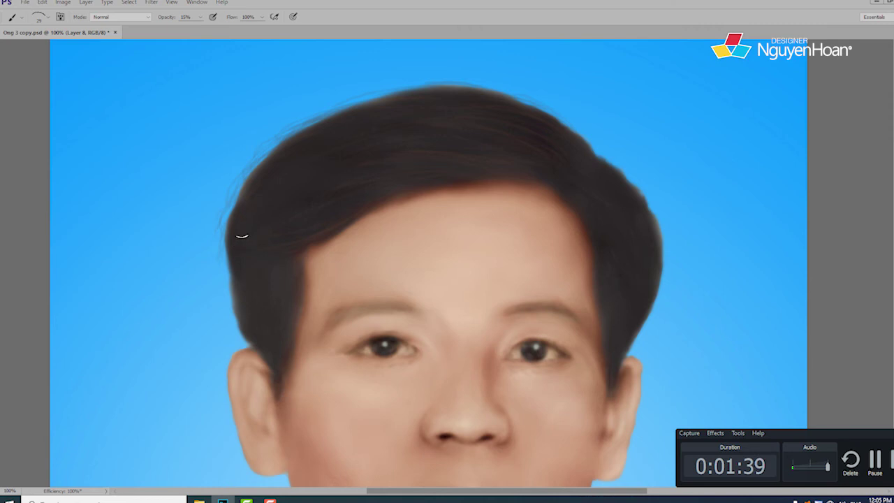
drag(256, 285, 282, 223)
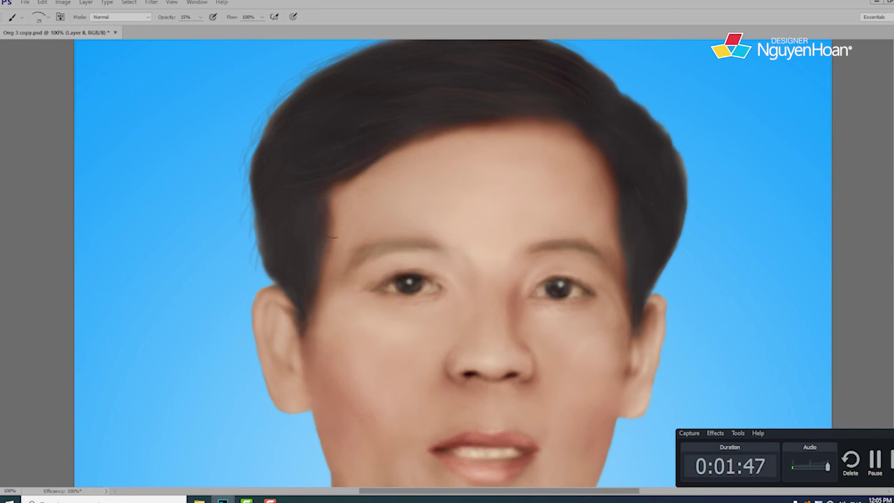
Step: Add fine loose strands along the hair outline on the portrait's right side and set the foreground colour to grey-brown #6d6058
drag(552, 218, 495, 282)
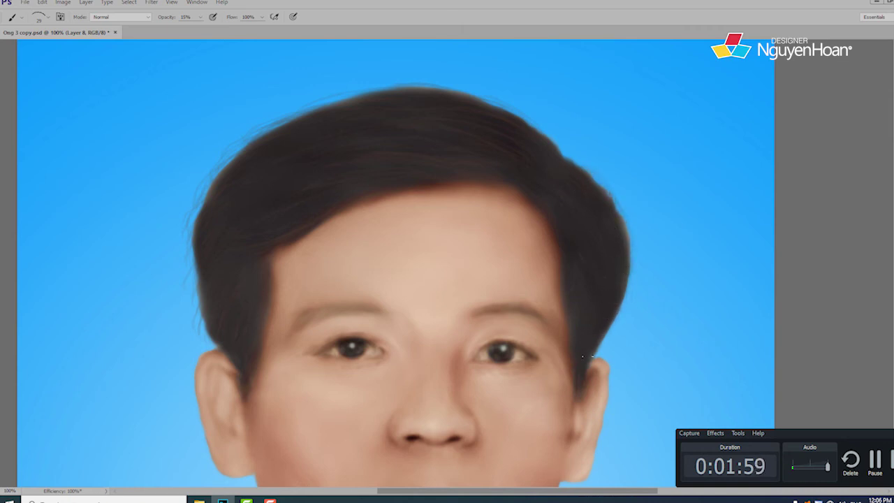
drag(412, 242, 522, 231)
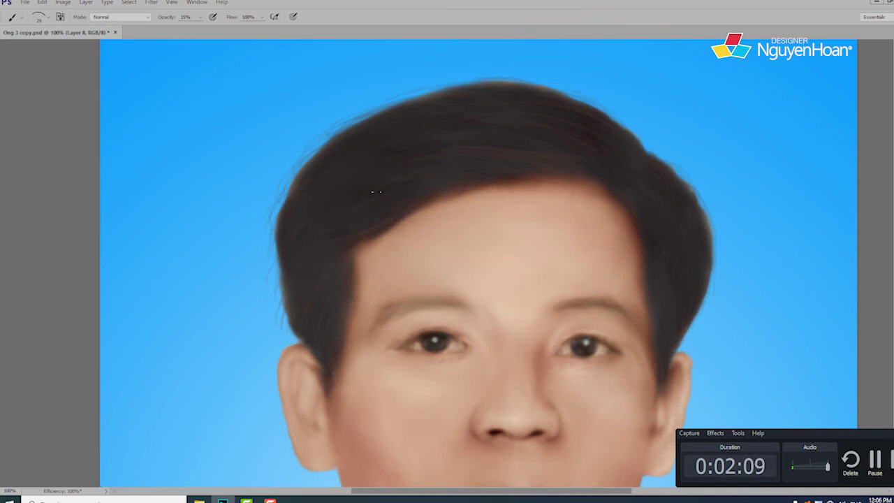
key(Tab)
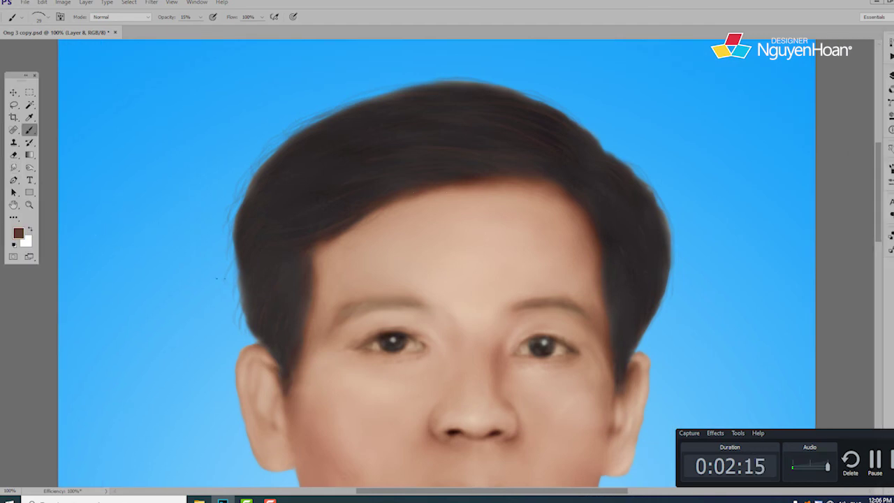
click(18, 233)
click(628, 206)
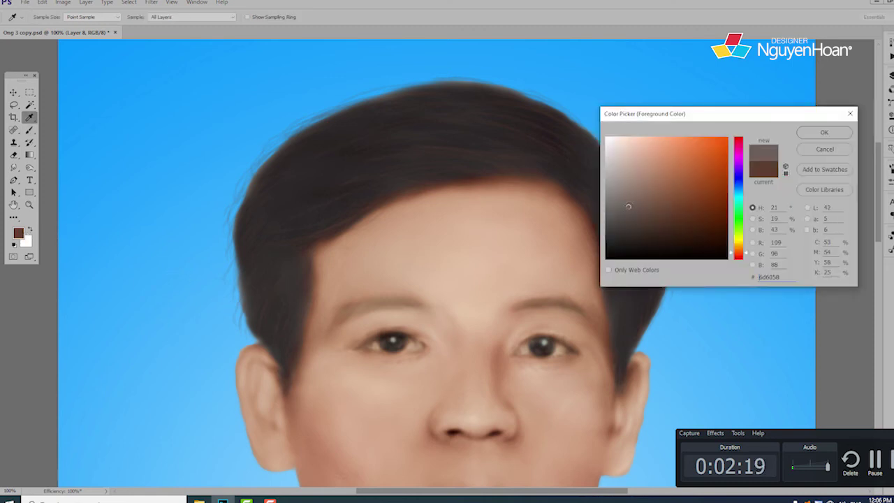
click(824, 132)
key(Tab)
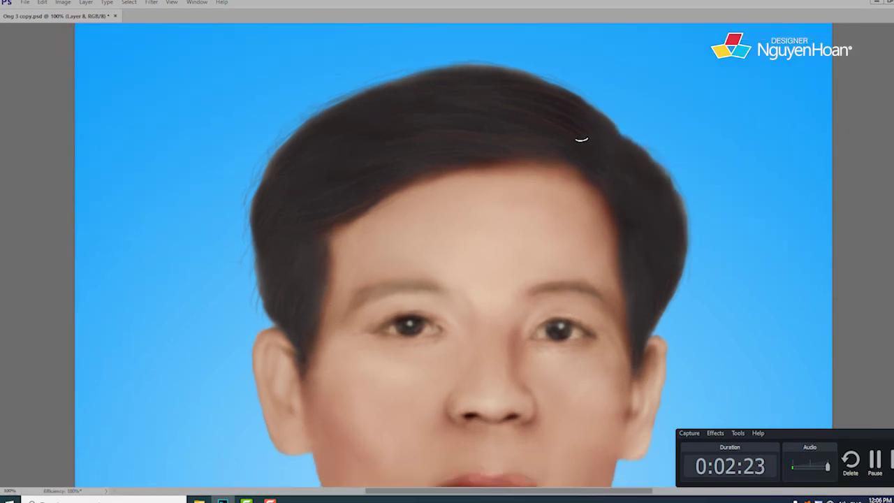
Step: Reduce the strand brush to 20 px and paint fine grey-brown strands across the crown and fringe
ctrl+click(546, 219)
drag(547, 217, 523, 307)
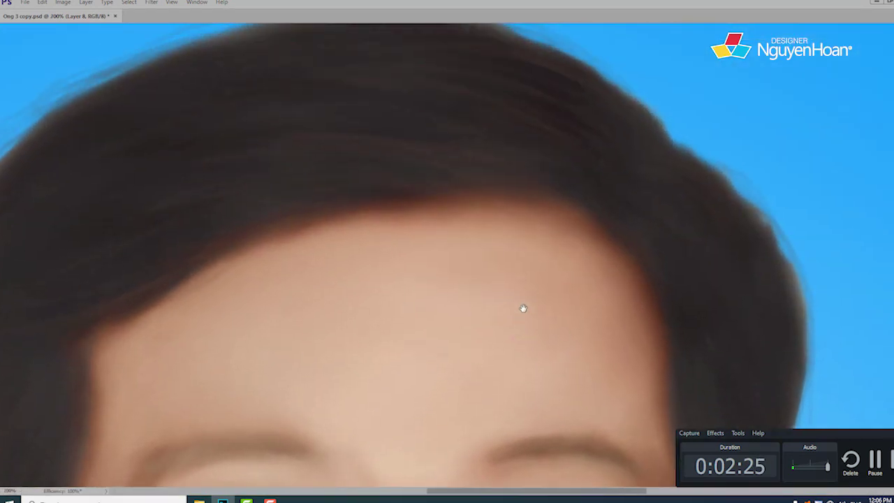
right_click(635, 156)
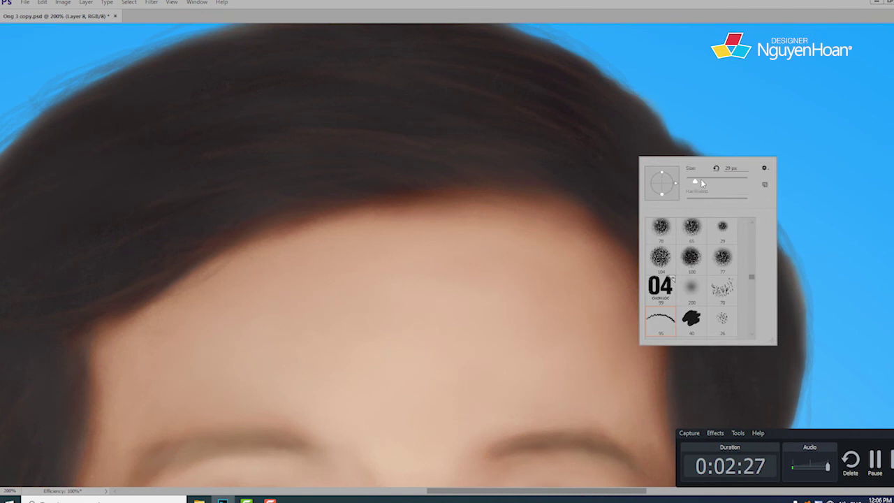
click(621, 110)
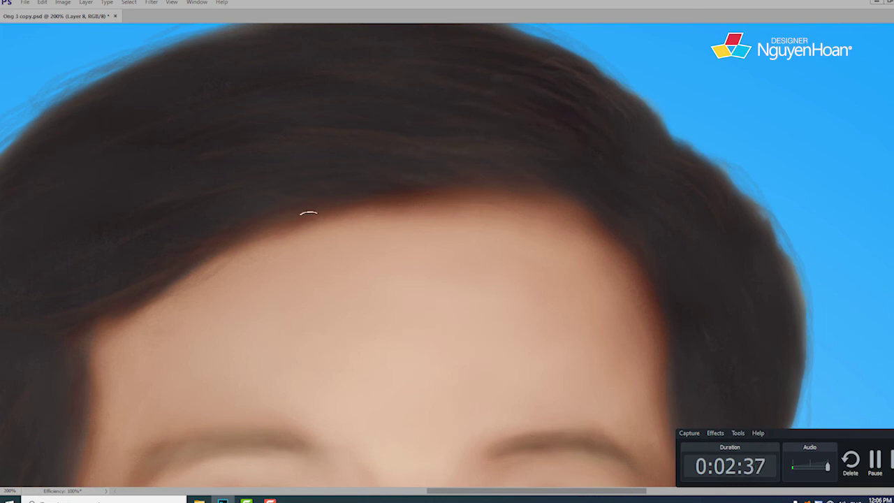
Step: Paint fine lighter strands through the hair on the portrait's right side, from the parting down past the temple to the ear
drag(480, 211, 363, 190)
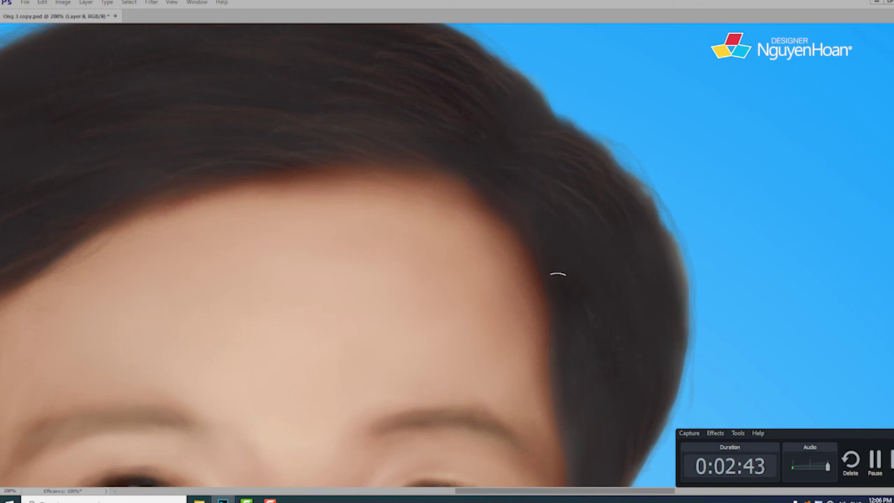
drag(562, 279, 520, 166)
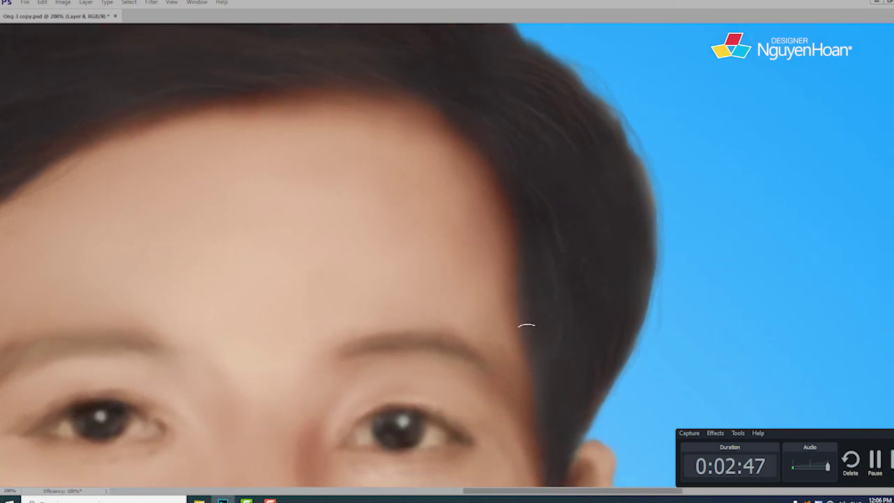
scroll(537, 279, down, 3)
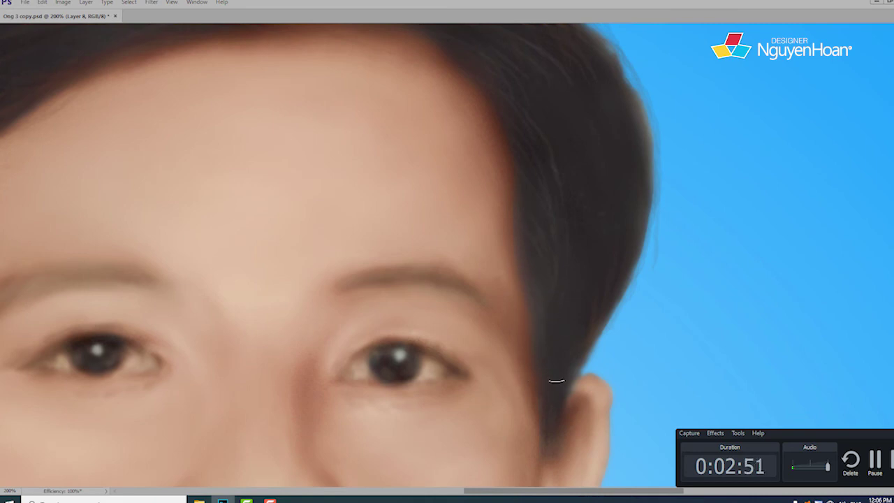
scroll(574, 283, up, 3)
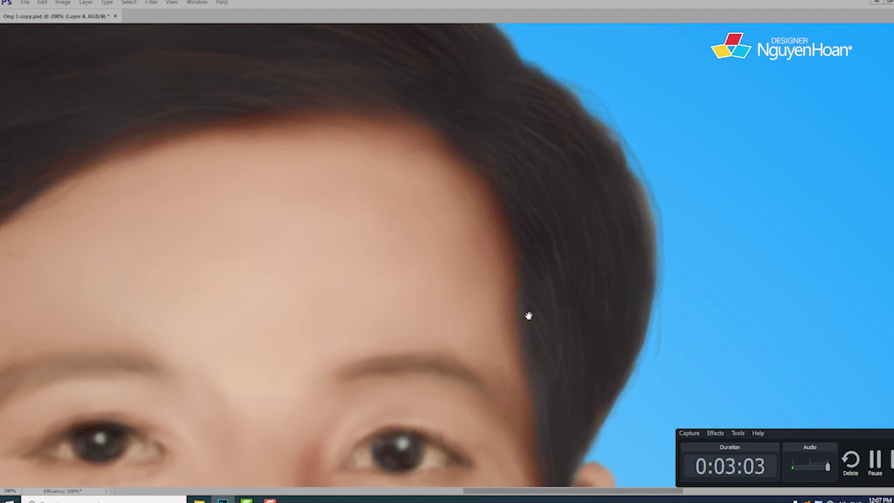
scroll(529, 316, down, 3)
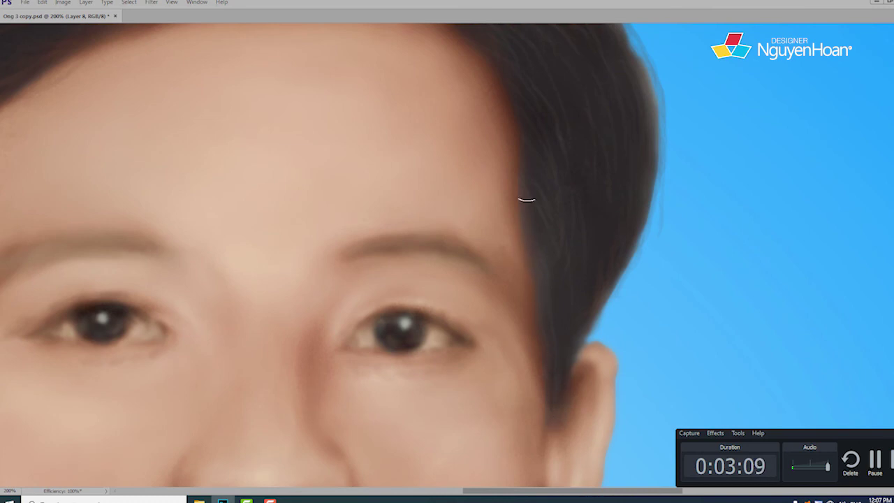
drag(544, 228, 555, 301)
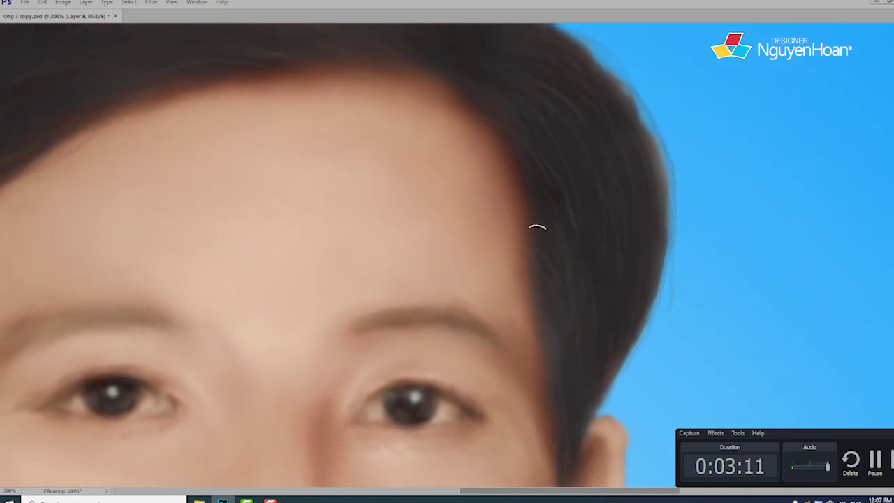
Step: Paint fine lighter strands through the hair on the portrait's left side, around the temple and down the sideburn to the ear
drag(531, 167, 545, 185)
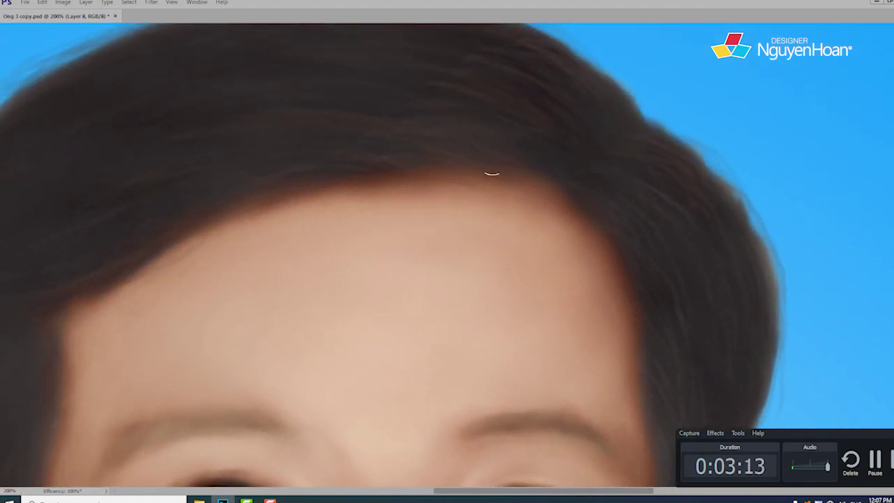
drag(465, 135, 535, 163)
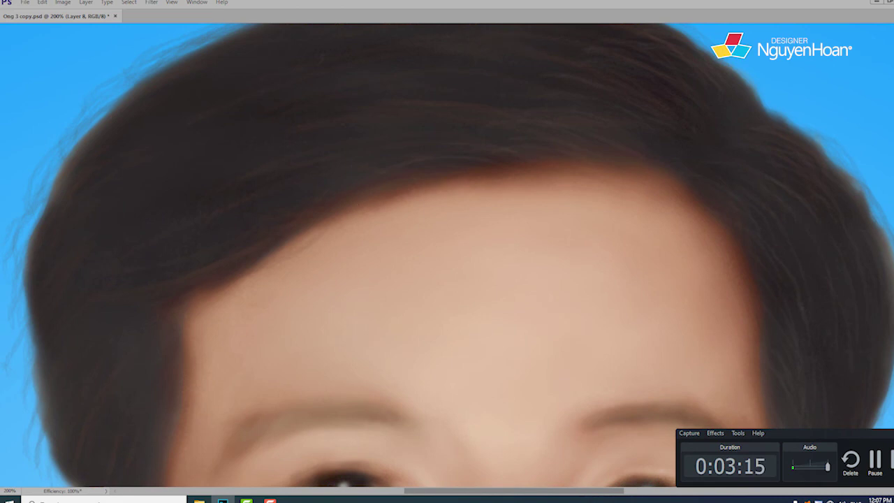
drag(267, 215, 365, 173)
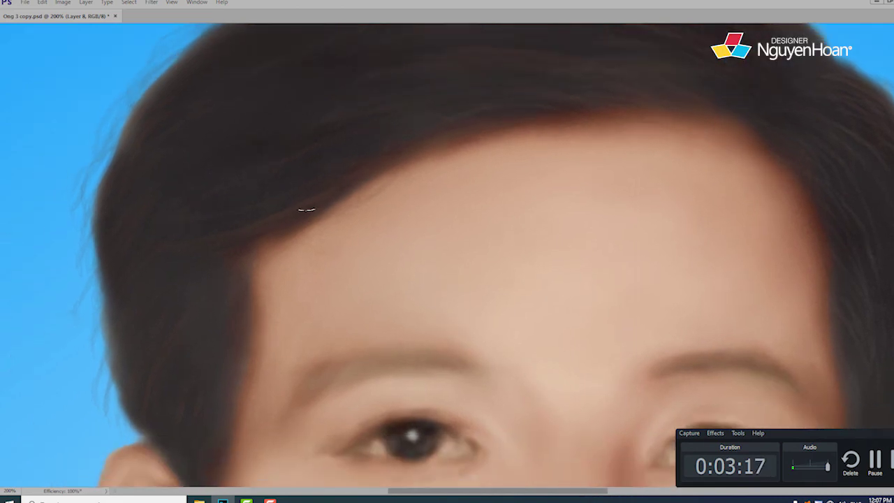
drag(286, 201, 330, 161)
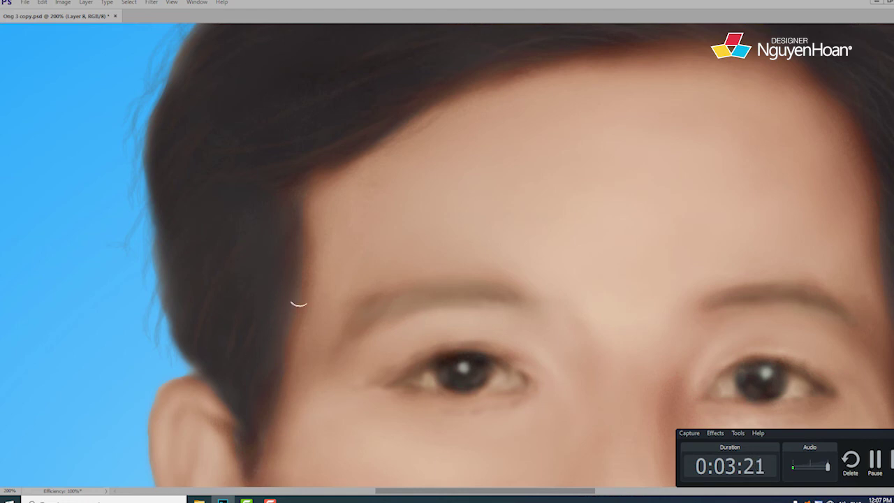
drag(262, 355, 279, 297)
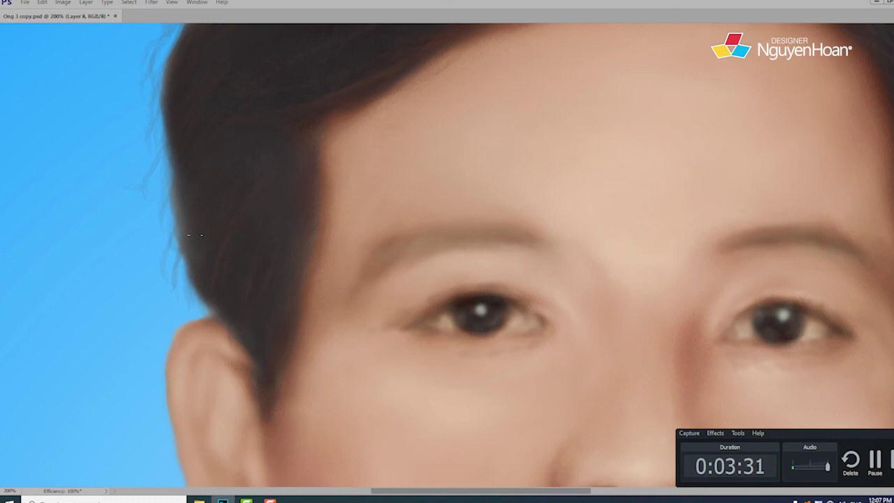
drag(232, 220, 252, 301)
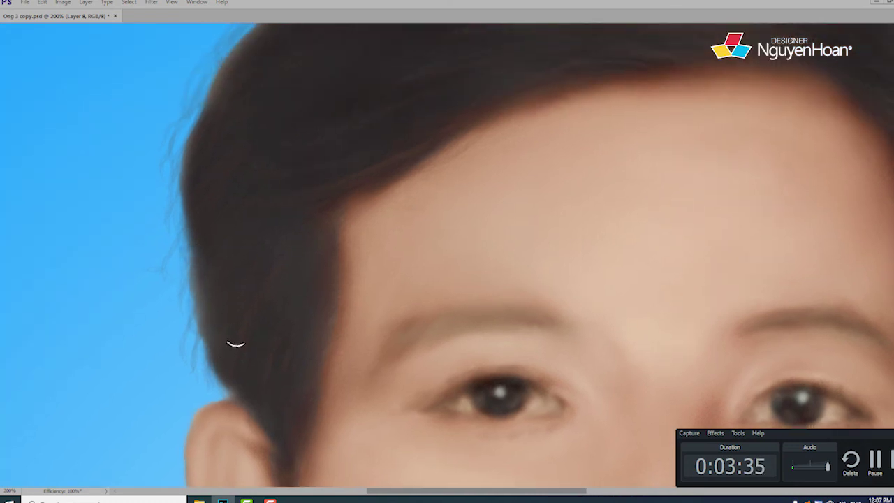
Step: Paint fine hairs along the eyebrow on the portrait's left side with the 20 px strand brush at 10% opacity
drag(474, 279, 439, 202)
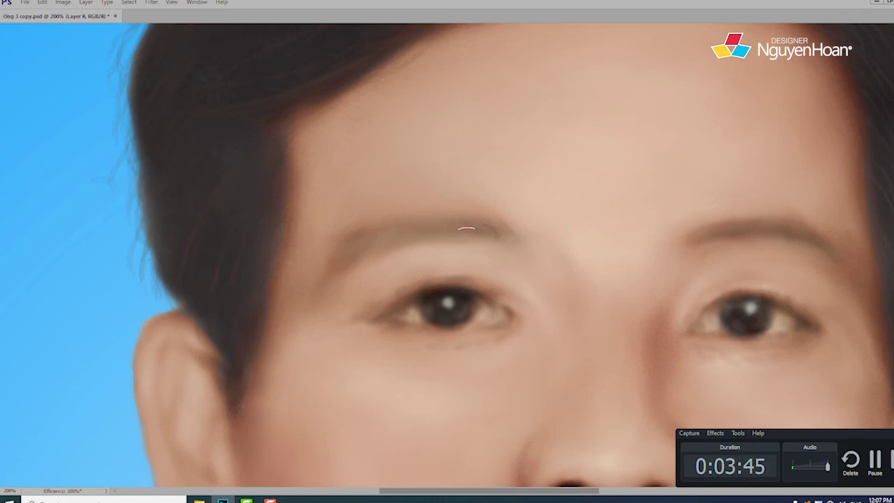
key(Tab)
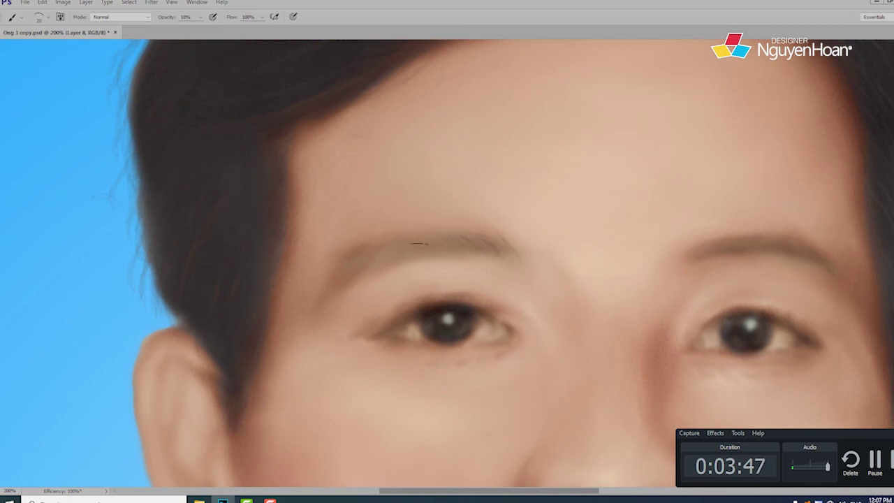